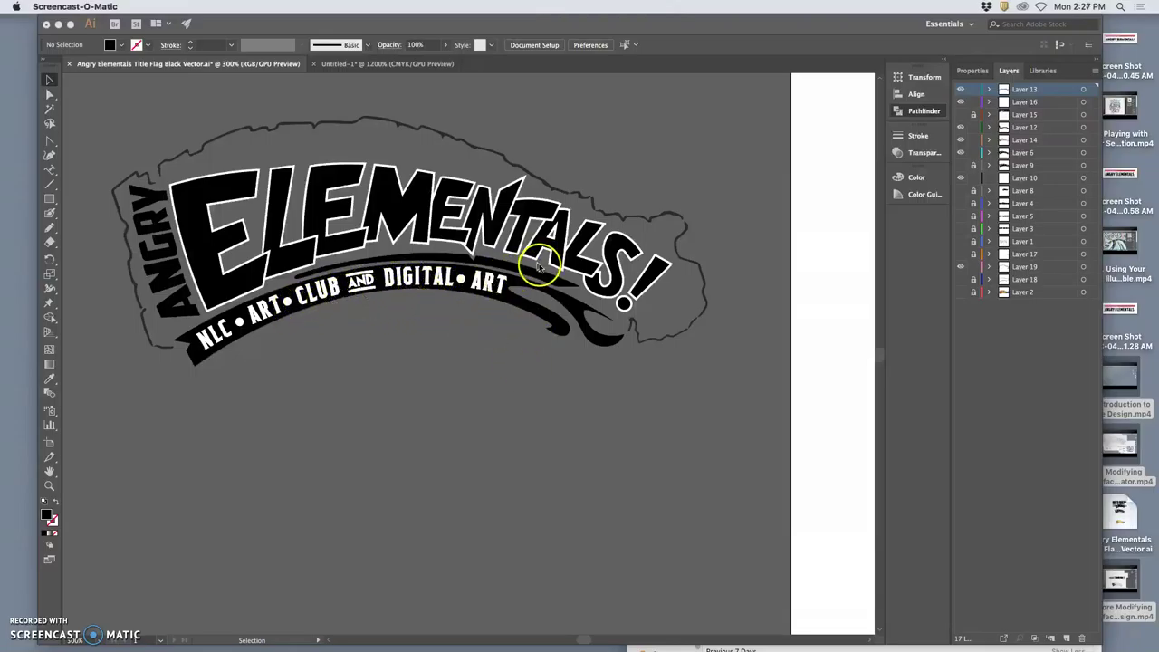
Inspect the DIGITAL ART banner lettering by toggling its layer and selecting its group and letter D
{"action": "left_click", "coordinate": [962, 105]}
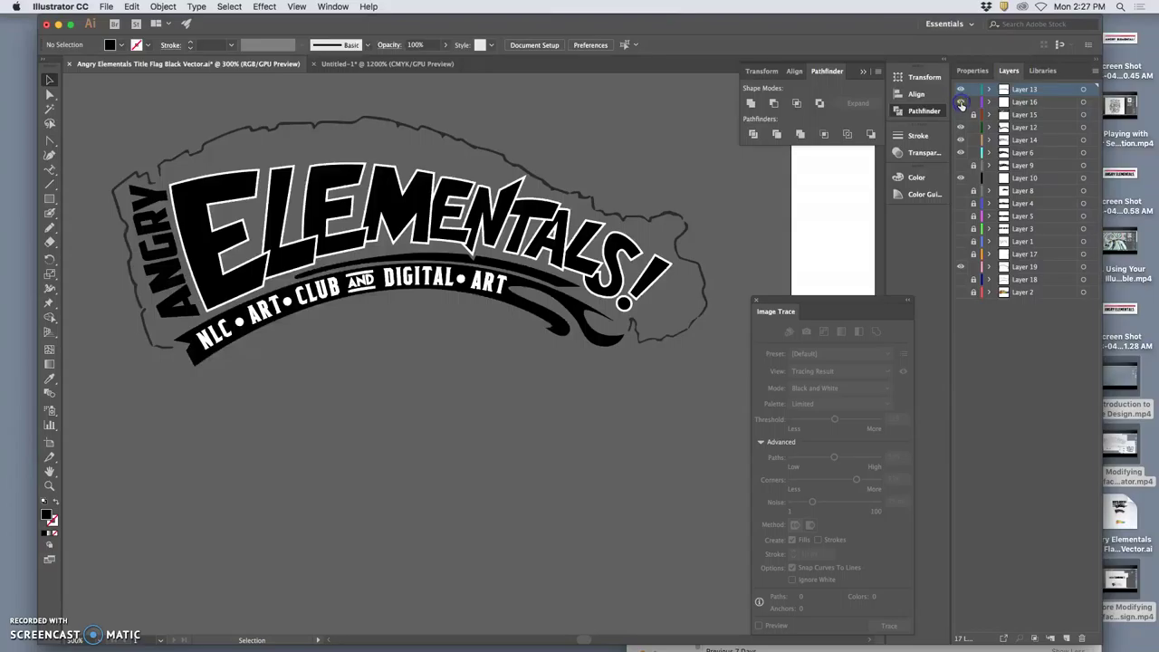
{"action": "left_click", "coordinate": [961, 104]}
{"action": "left_click", "coordinate": [961, 104]}
{"action": "left_click", "coordinate": [961, 104]}
{"action": "left_click", "coordinate": [962, 104]}
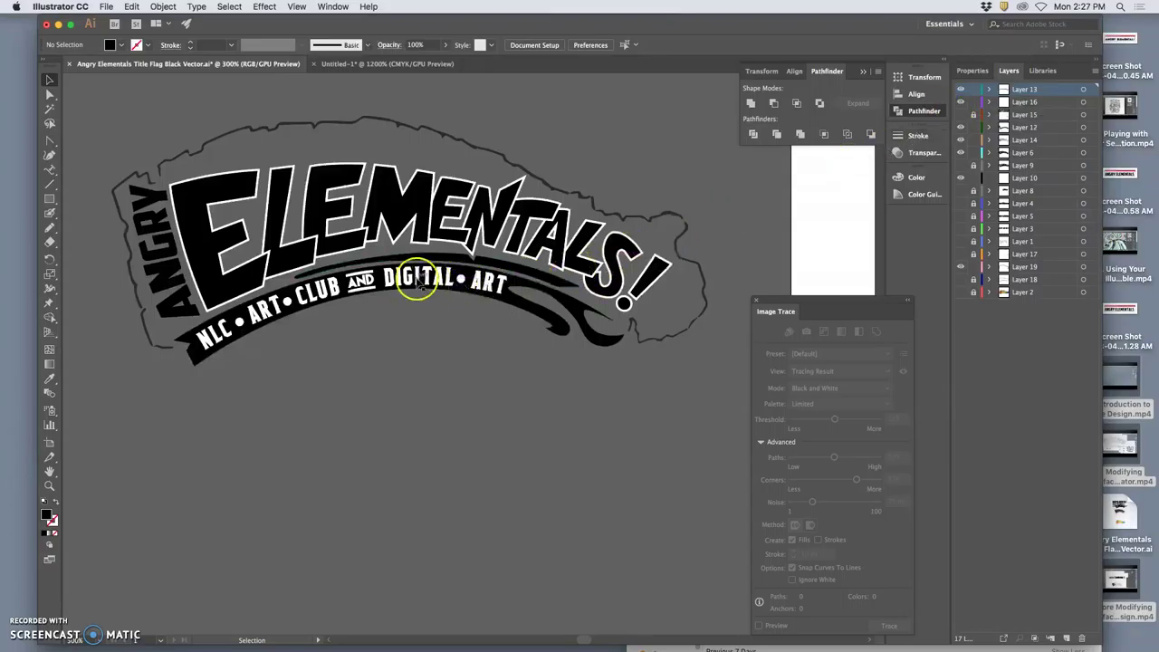
{"action": "scroll", "coordinate": [321, 294], "scroll_direction": "up", "scroll_amount": 8}
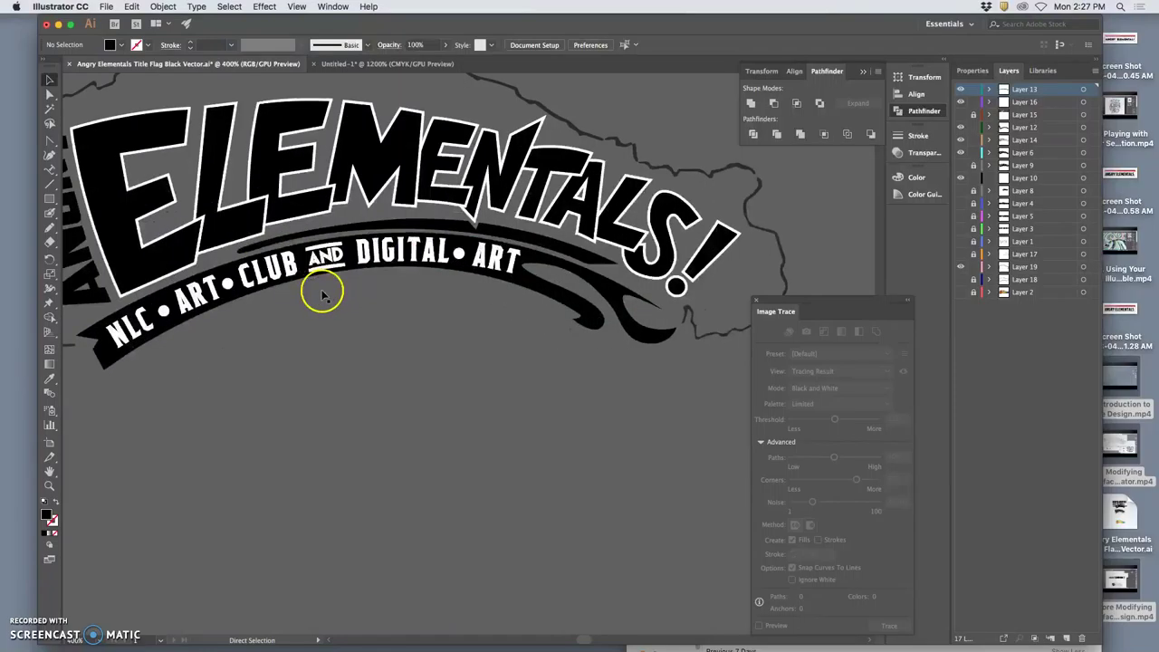
{"action": "scroll", "coordinate": [368, 130], "scroll_direction": "up", "scroll_amount": 3}
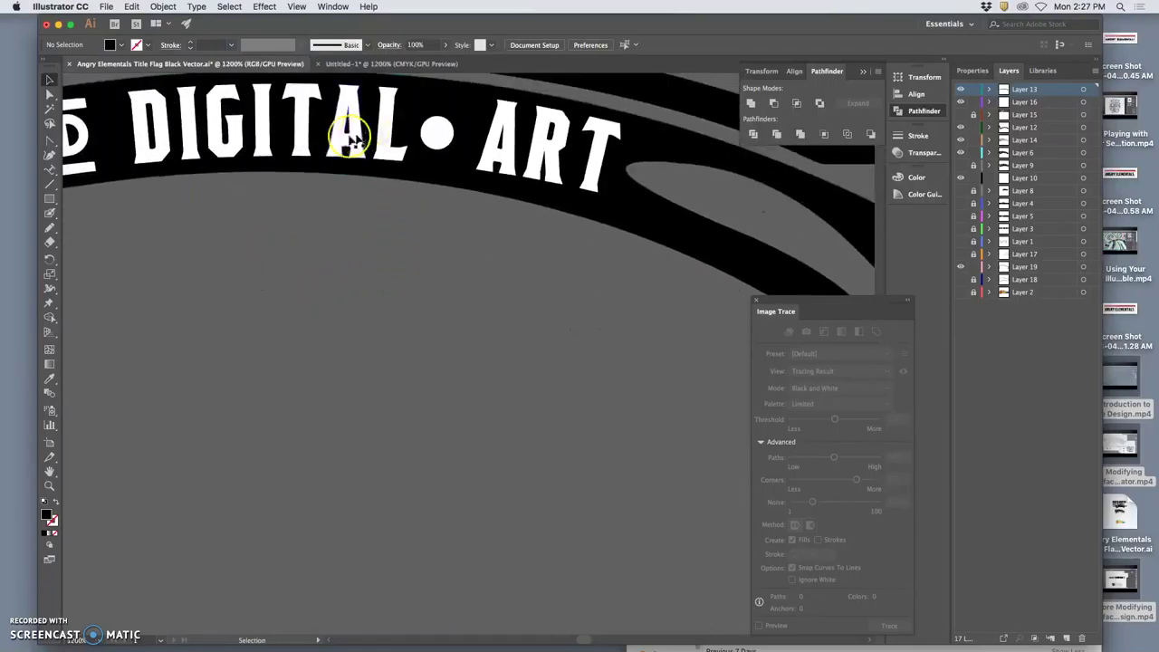
{"action": "left_click", "coordinate": [355, 142]}
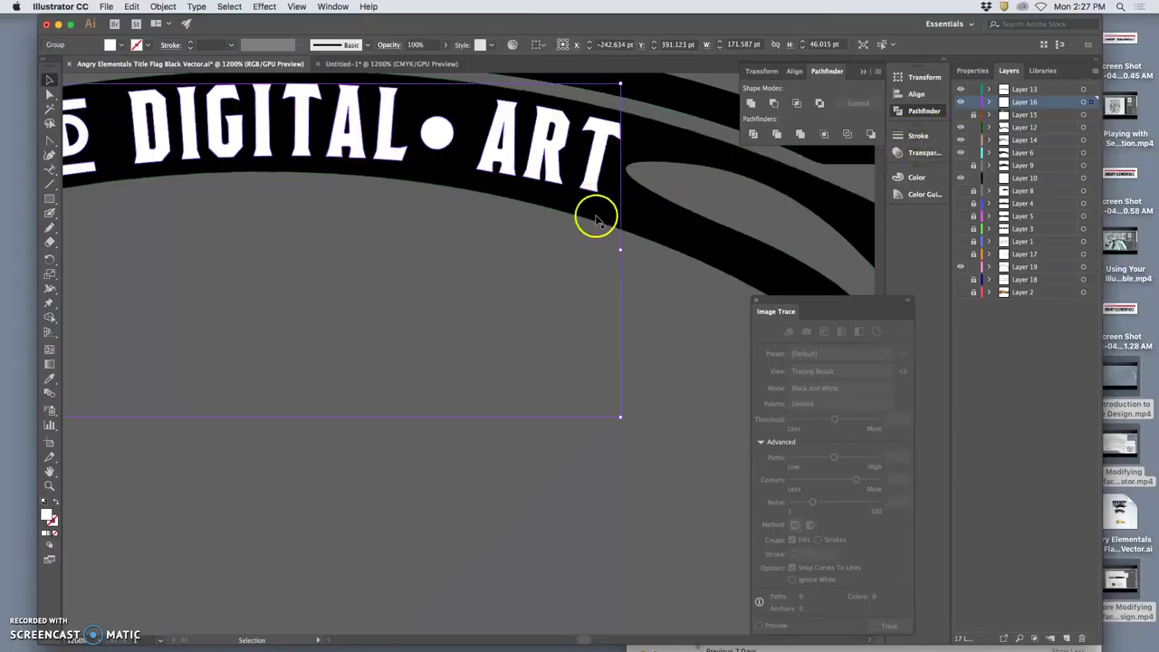
{"action": "scroll", "coordinate": [597, 217], "scroll_direction": "left", "scroll_amount": 3}
{"action": "left_click", "coordinate": [535, 186]}
{"action": "left_click", "coordinate": [50, 93]}
{"action": "left_click", "coordinate": [190, 104]}
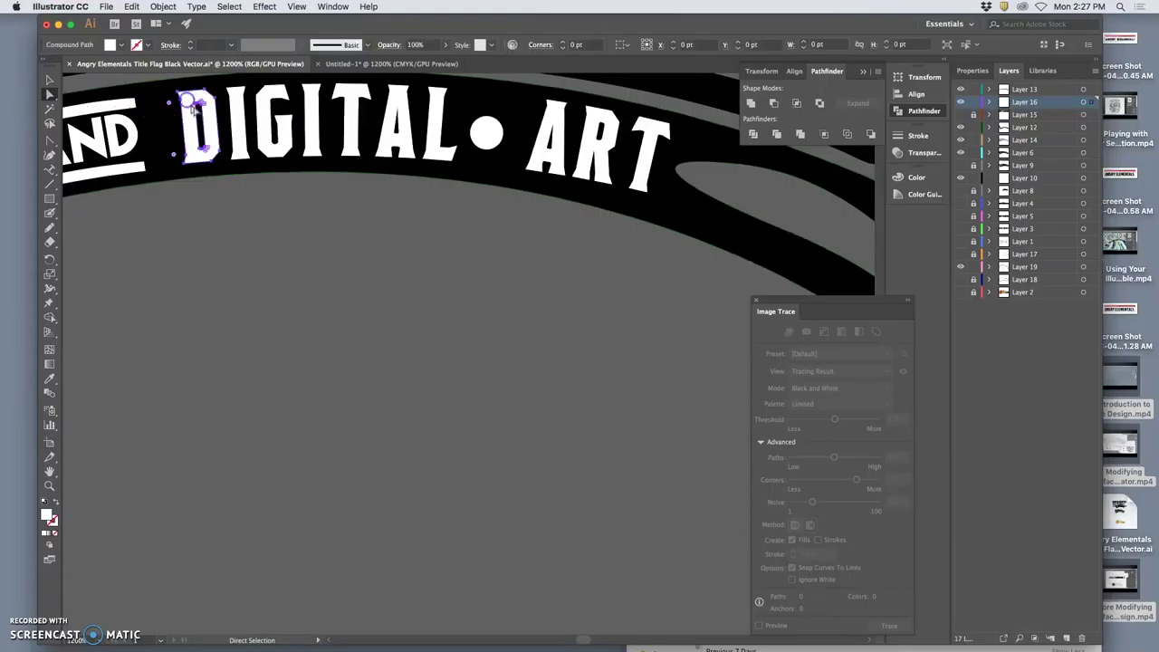
{"action": "left_click", "coordinate": [300, 257]}
{"action": "key", "text": "super+minus"}
{"action": "key", "text": "super+minus"}
{"action": "key", "text": "super+minus"}
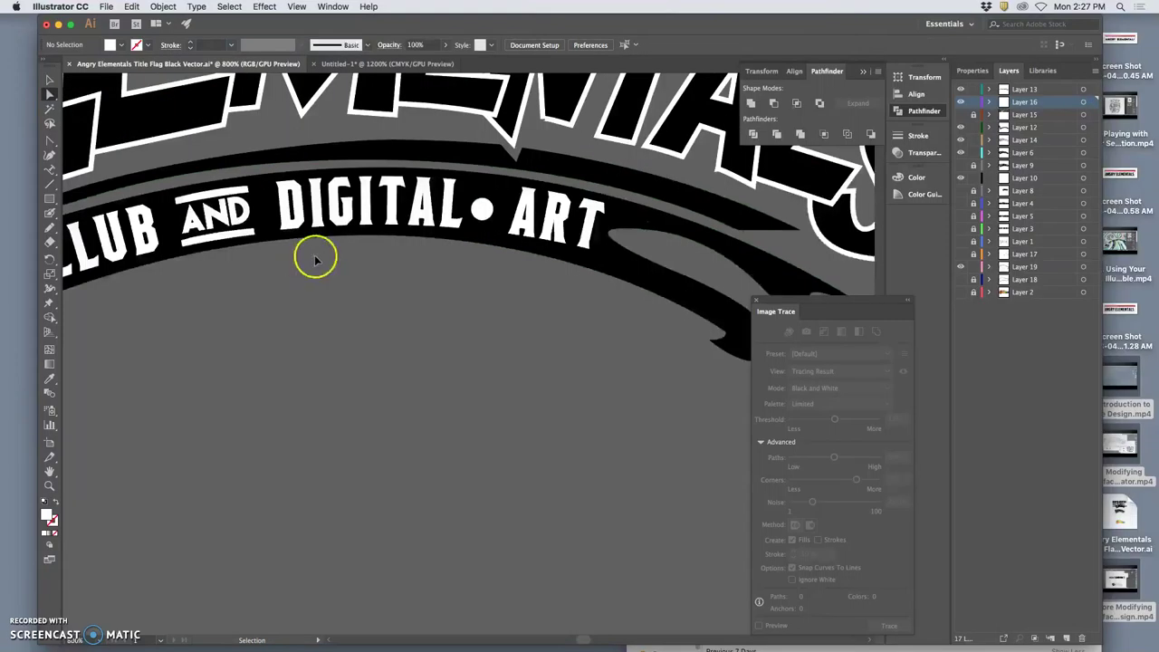
Paste Layer 16's lettering in place on a new Layer 20, hide Layer 16, and lock Layer 20
{"action": "left_click", "coordinate": [1082, 103]}
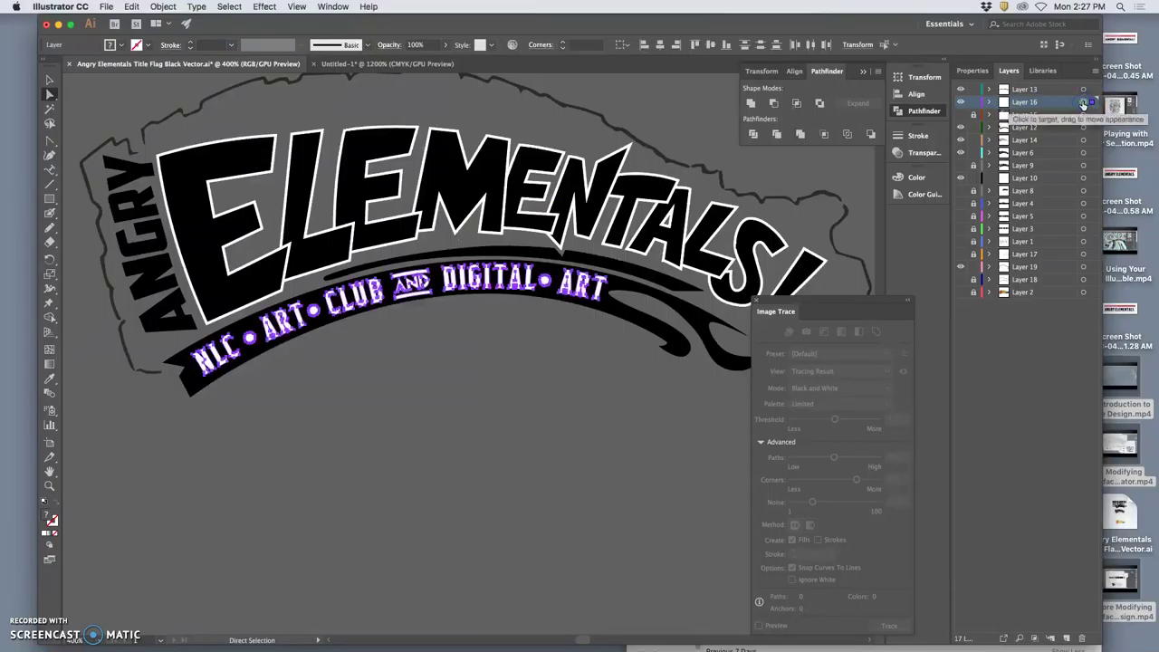
{"action": "left_click", "coordinate": [1067, 638]}
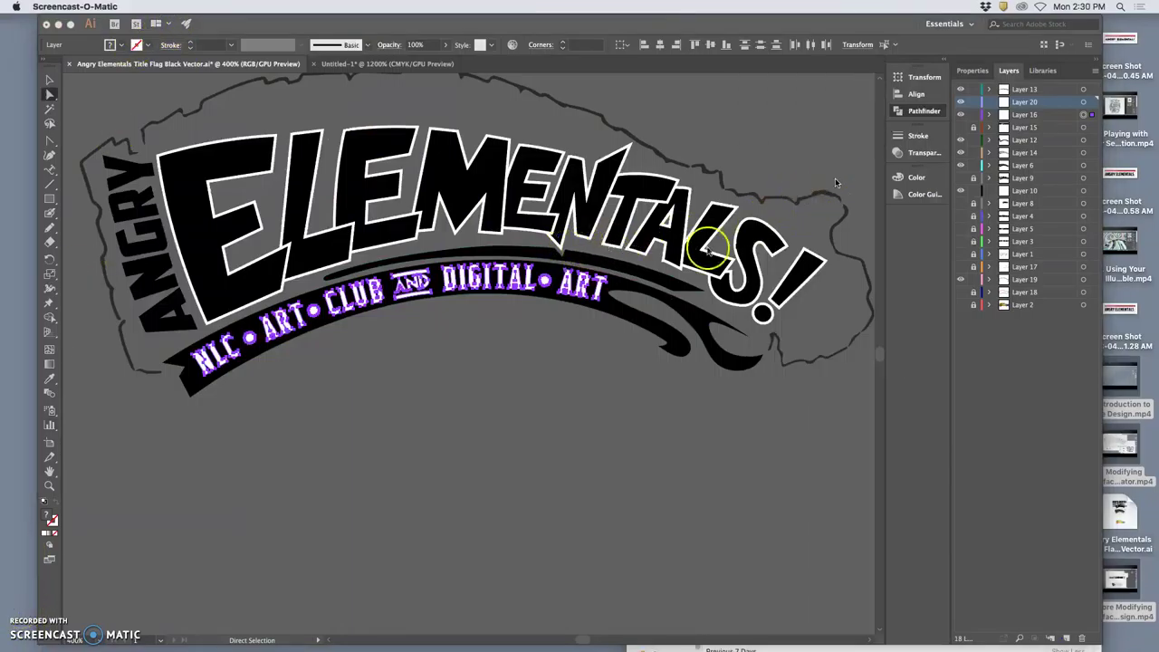
{"action": "left_click", "coordinate": [960, 114]}
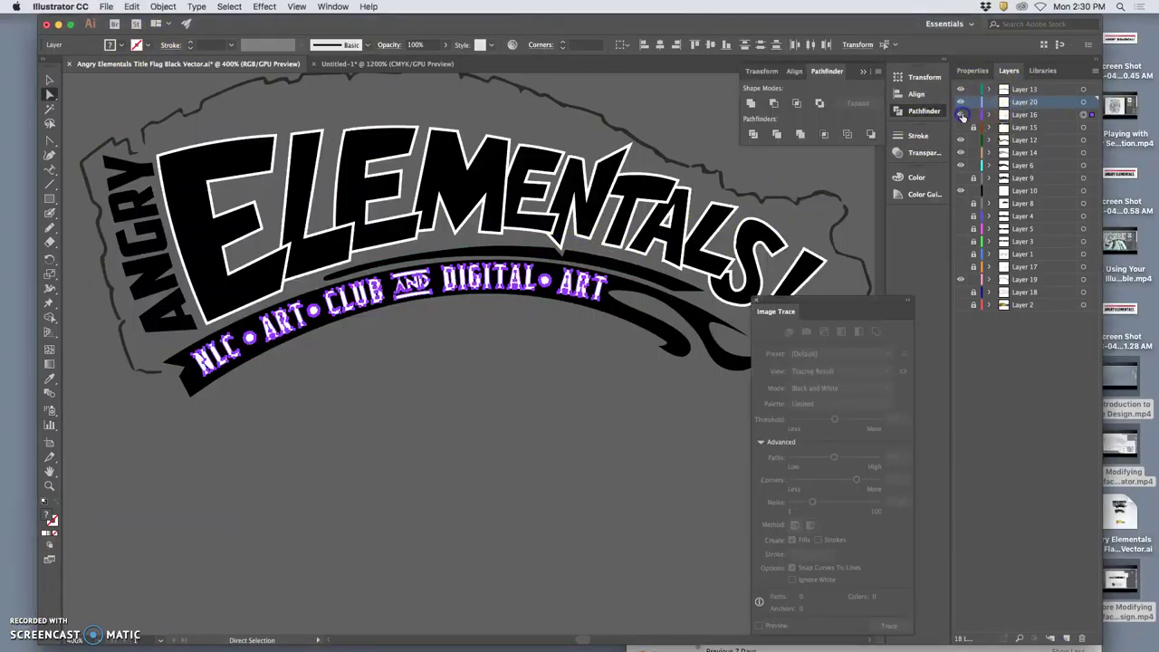
{"action": "left_click", "coordinate": [960, 114]}
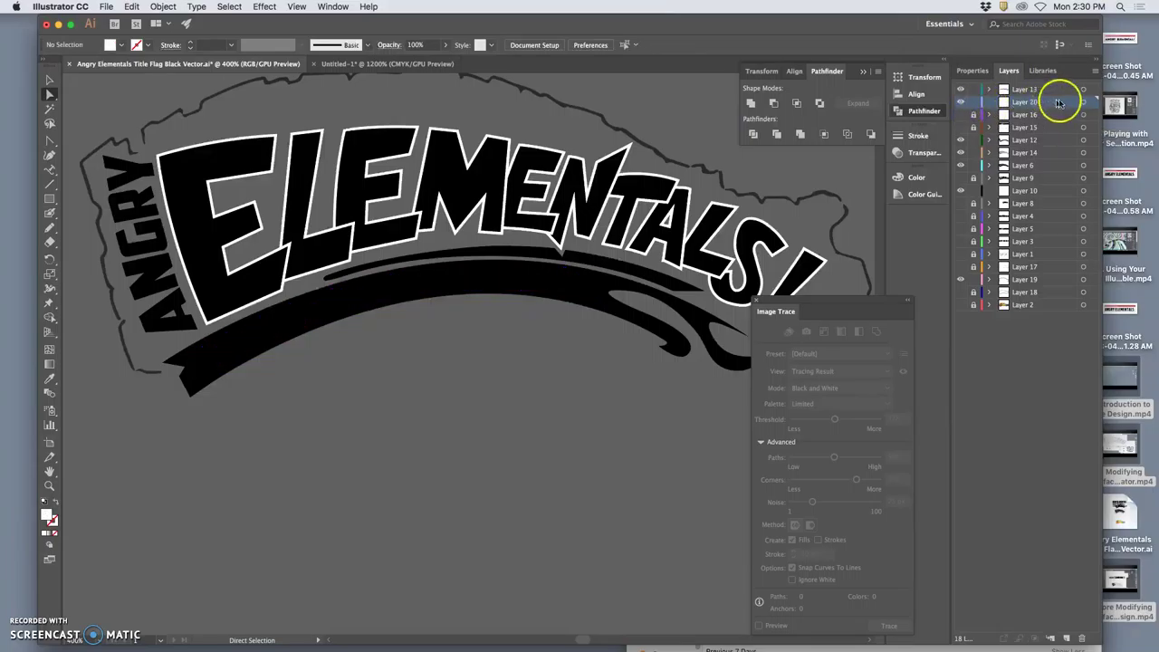
{"action": "left_click", "coordinate": [131, 6]}
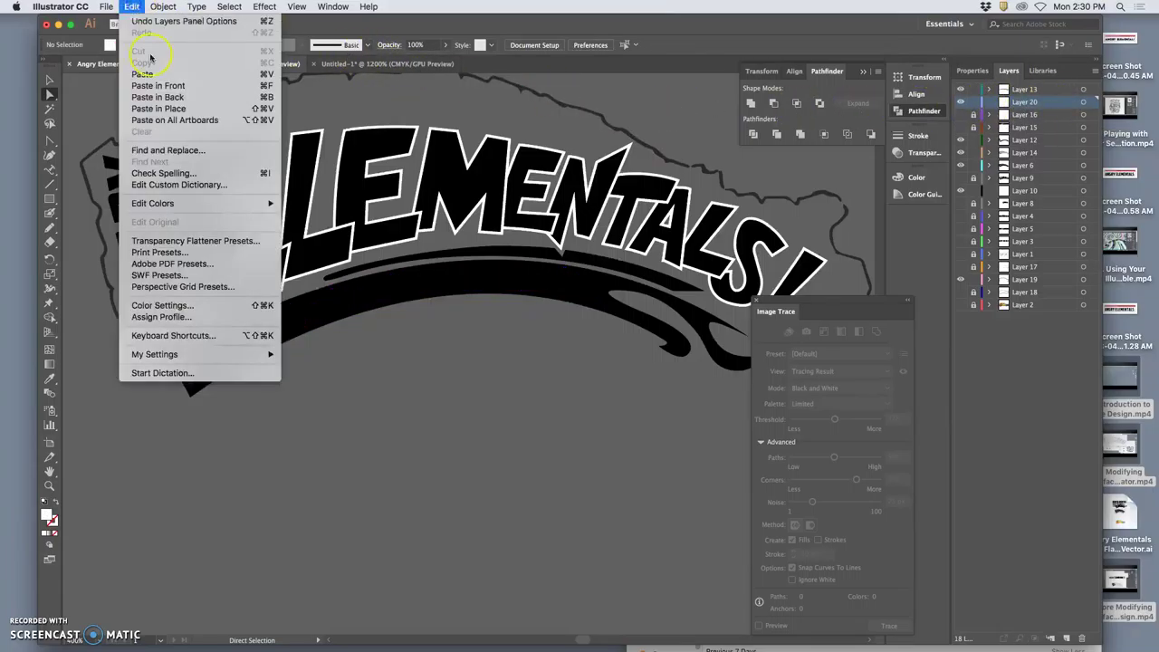
{"action": "left_click", "coordinate": [172, 109]}
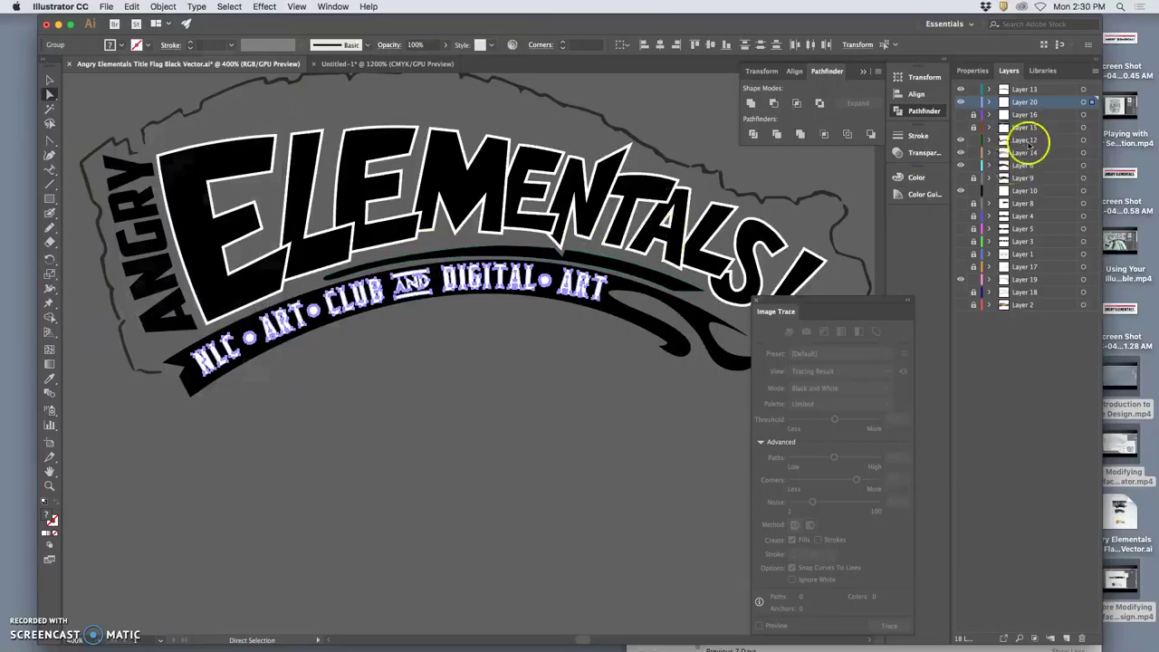
{"action": "left_click", "coordinate": [961, 139]}
{"action": "left_click", "coordinate": [961, 139]}
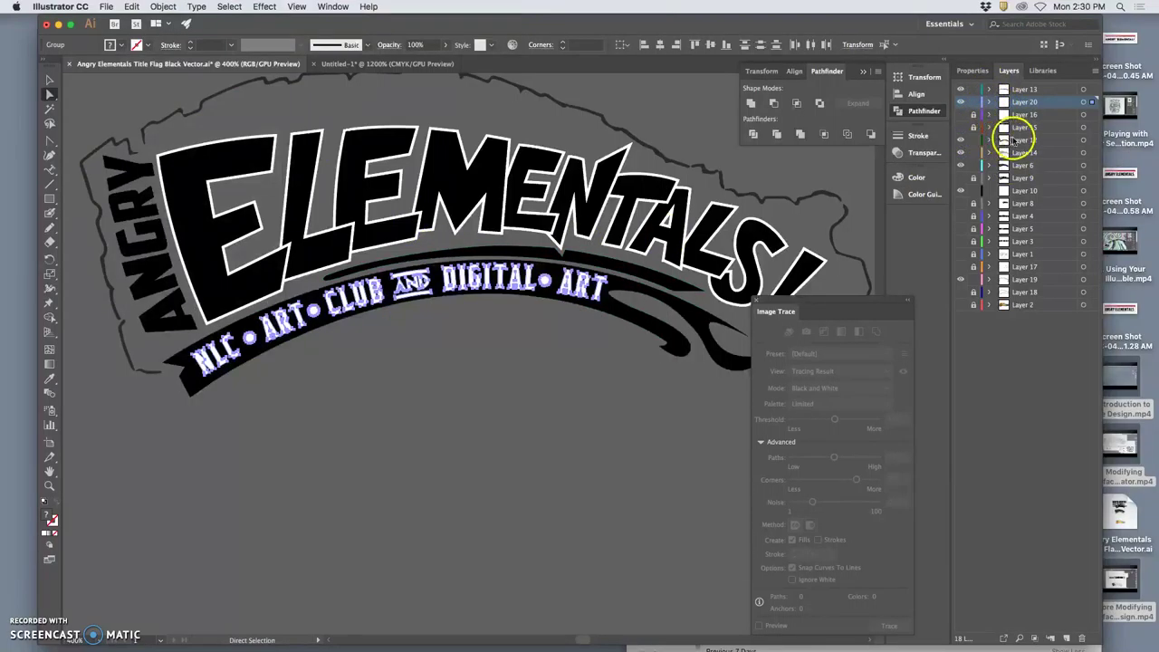
{"action": "left_click", "coordinate": [972, 103]}
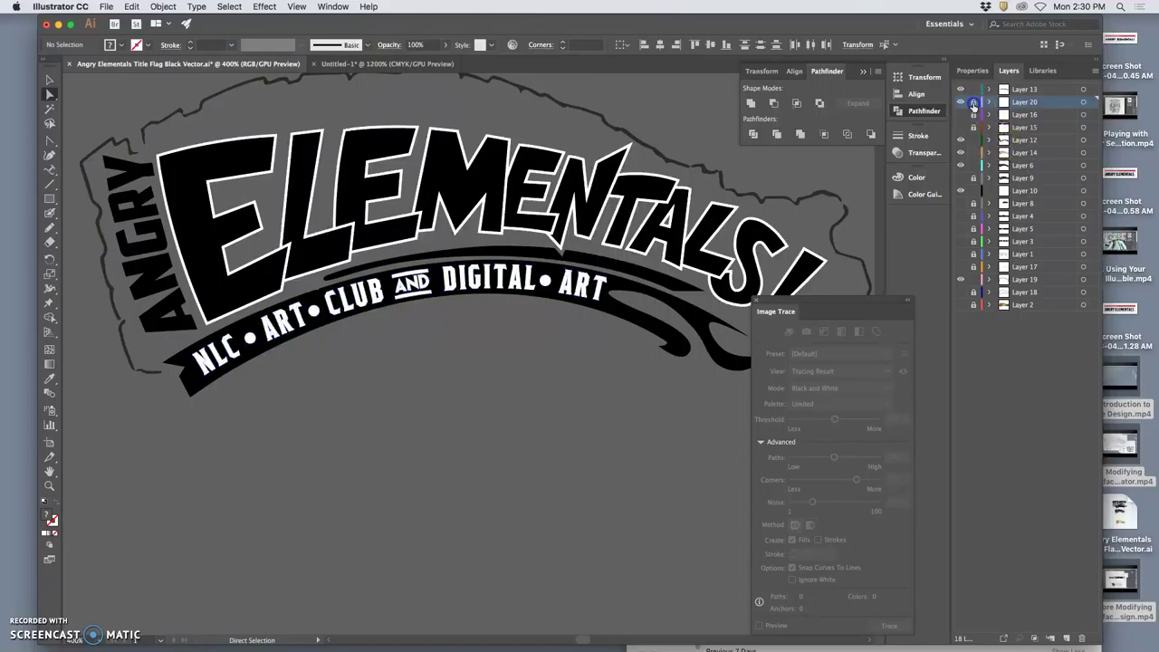
Paste the ANGRY ribbon artwork in place on a new Layer 21 under Layer 20, hiding the original
{"action": "left_click", "coordinate": [1083, 140]}
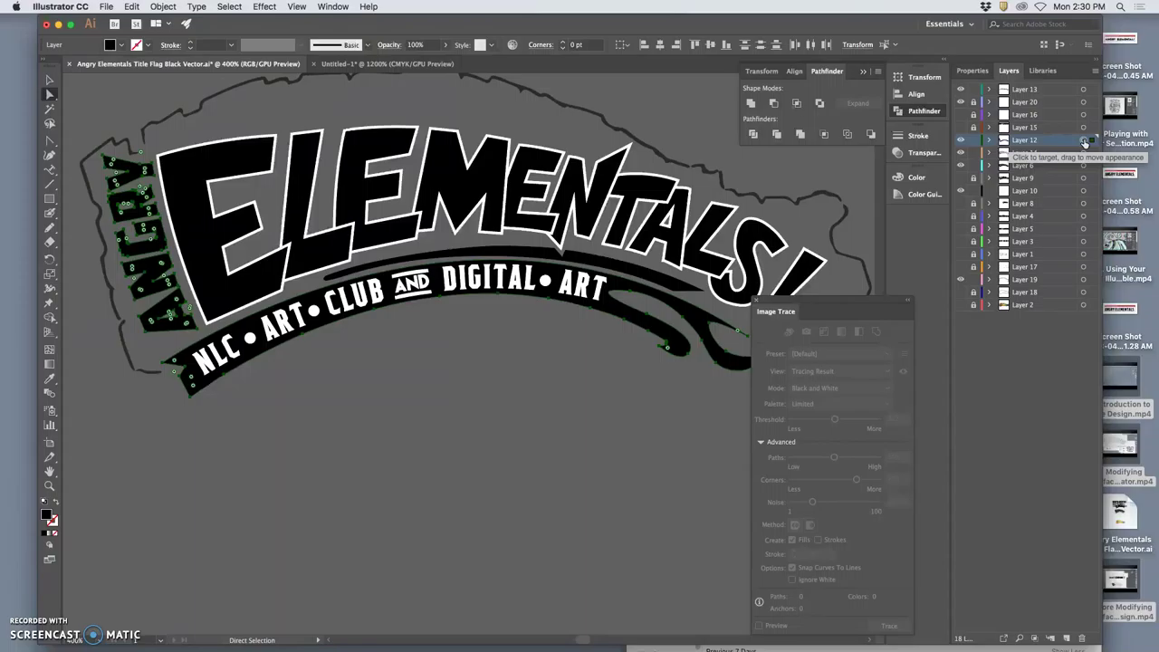
{"action": "left_click", "coordinate": [961, 139]}
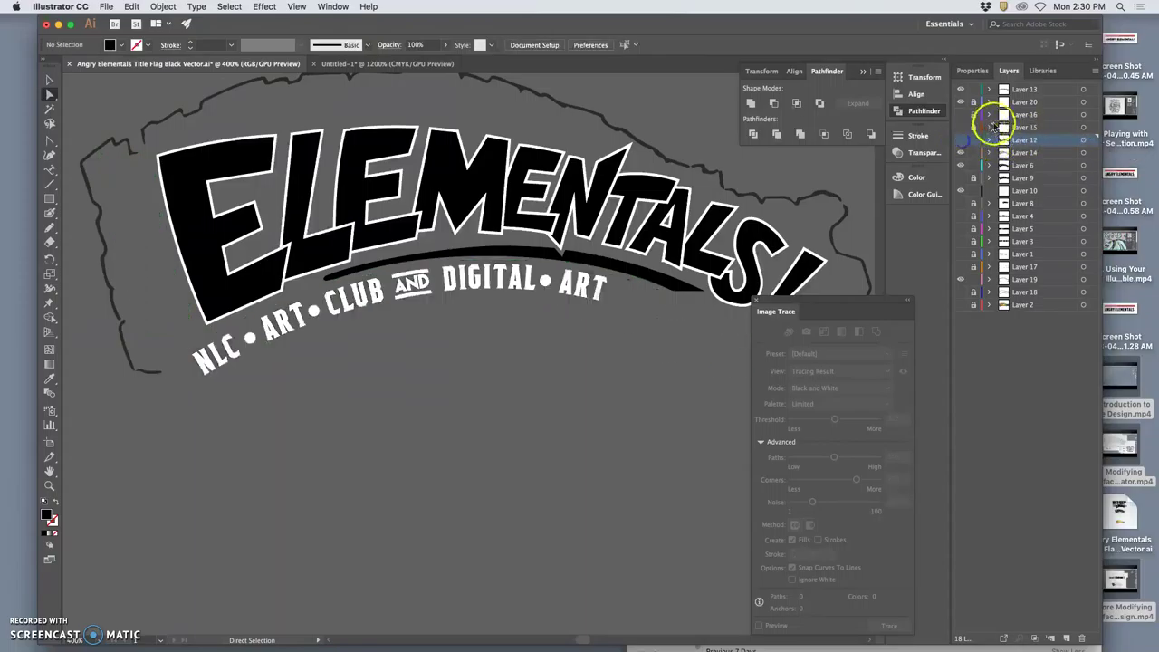
{"action": "left_click", "coordinate": [1065, 637]}
{"action": "left_click_drag", "start_coordinate": [1020, 195], "coordinate": [1010, 105]}
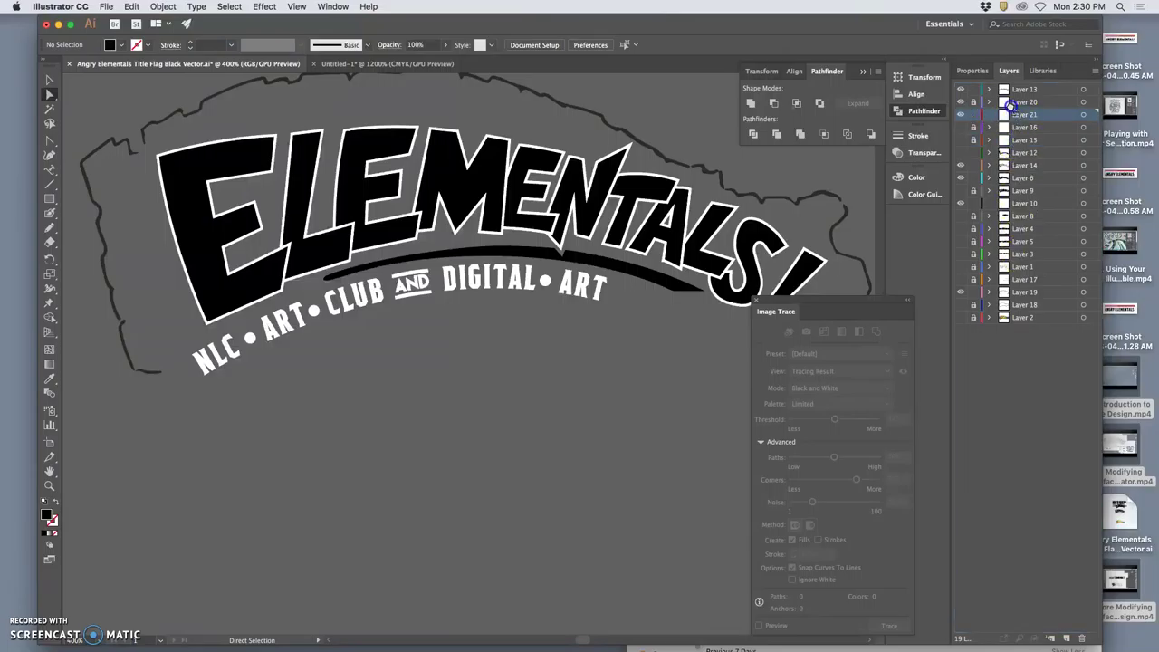
{"action": "left_click", "coordinate": [131, 7]}
{"action": "left_click", "coordinate": [149, 110]}
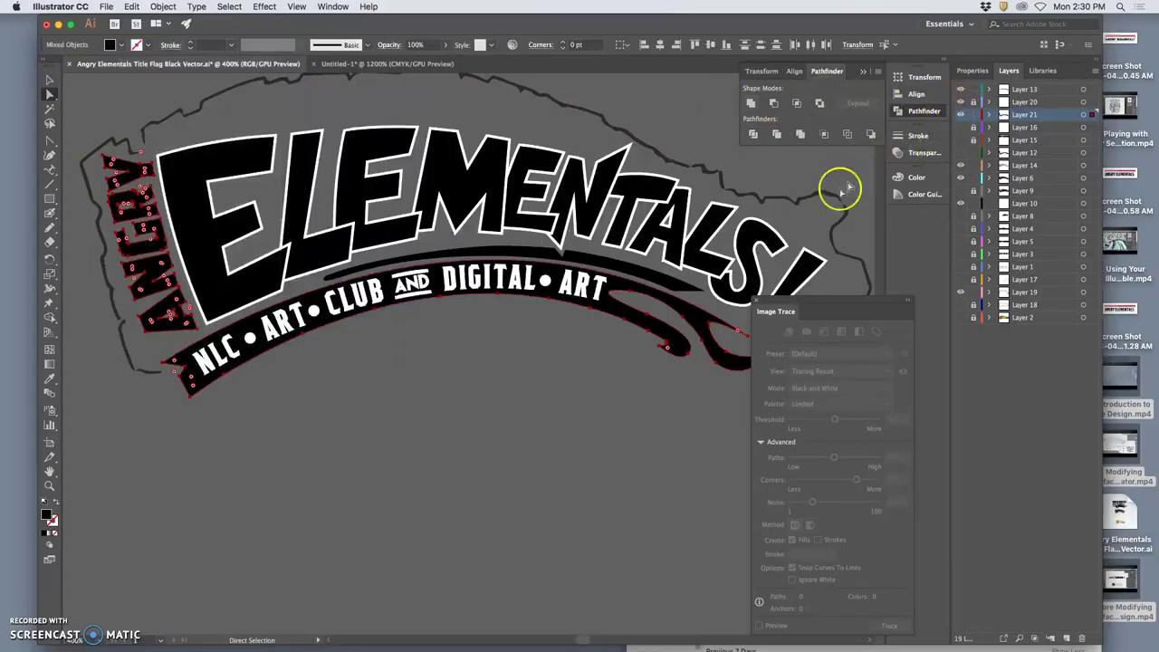
Unlock Layer 20 and select the artwork on both Layer 20 and Layer 21
{"action": "left_click", "coordinate": [970, 107]}
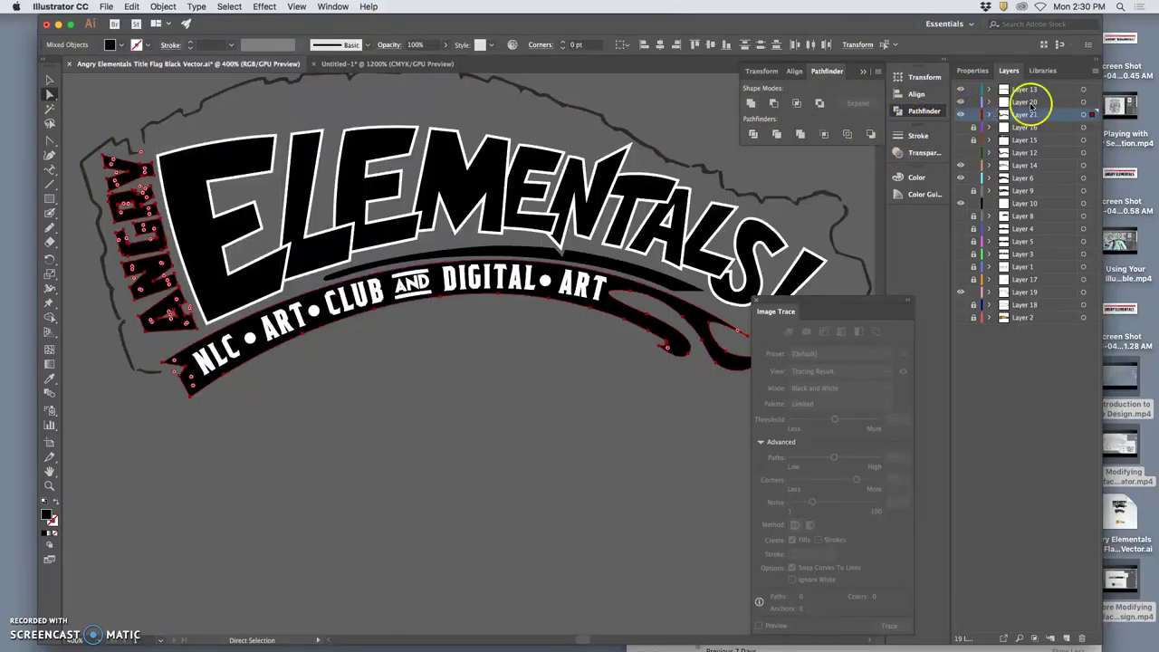
{"action": "left_click", "coordinate": [1082, 102]}
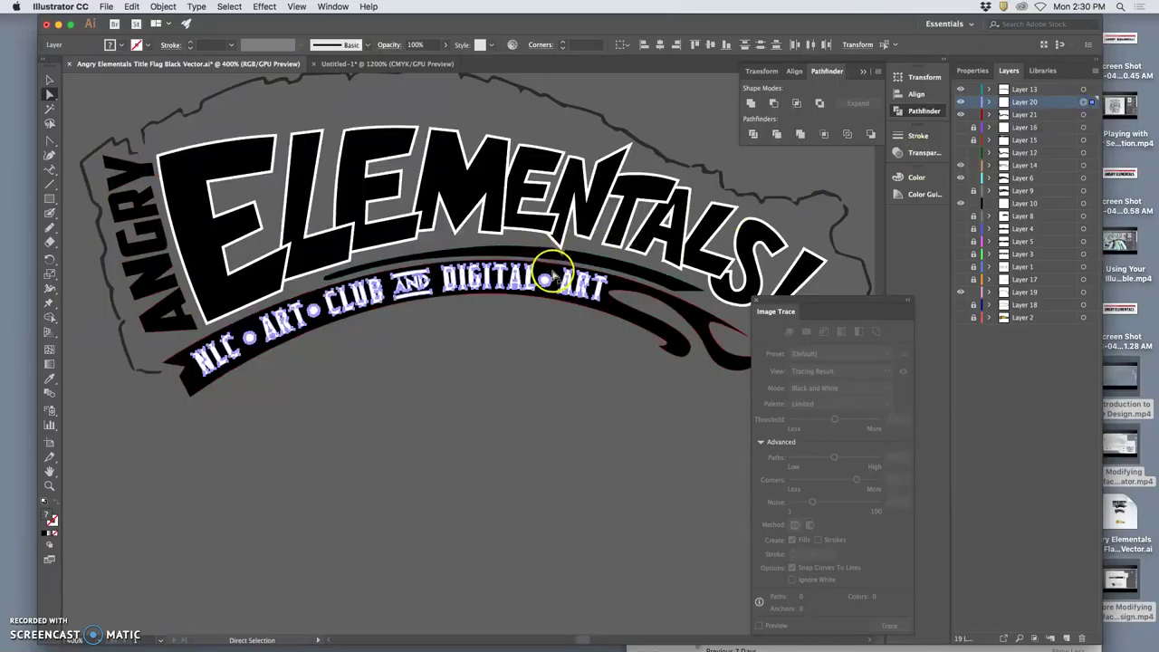
{"action": "left_click", "coordinate": [1082, 114]}
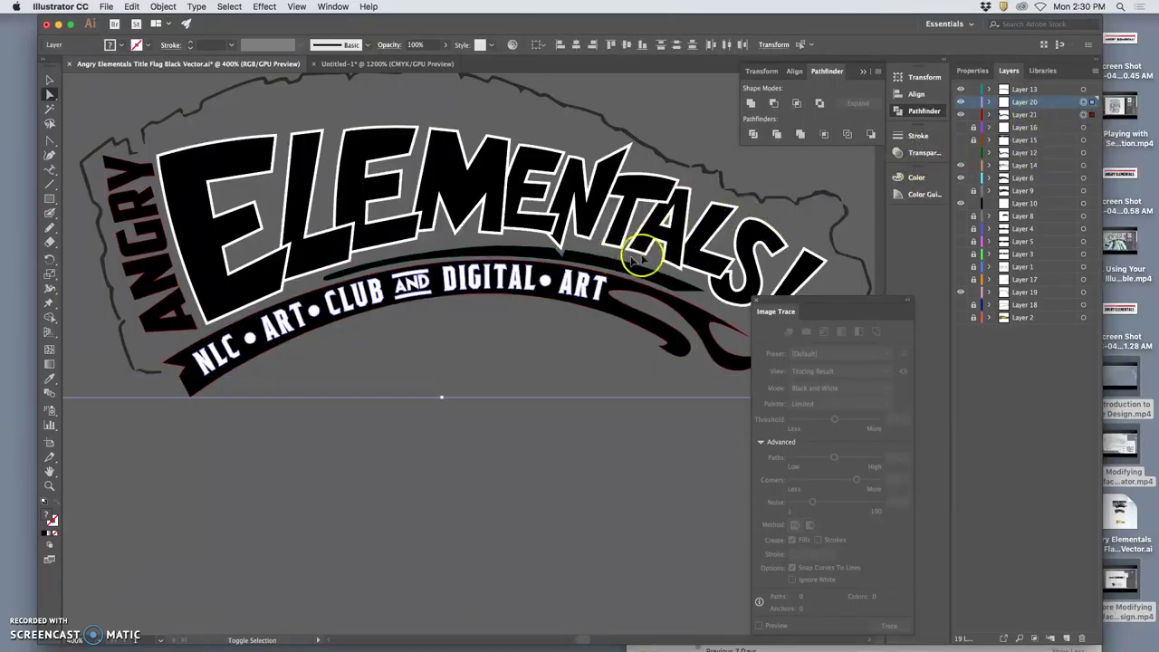
Apply Pathfinder Exclude to the lettering and ribbon, then fill the result black 000000
{"action": "left_click", "coordinate": [589, 253]}
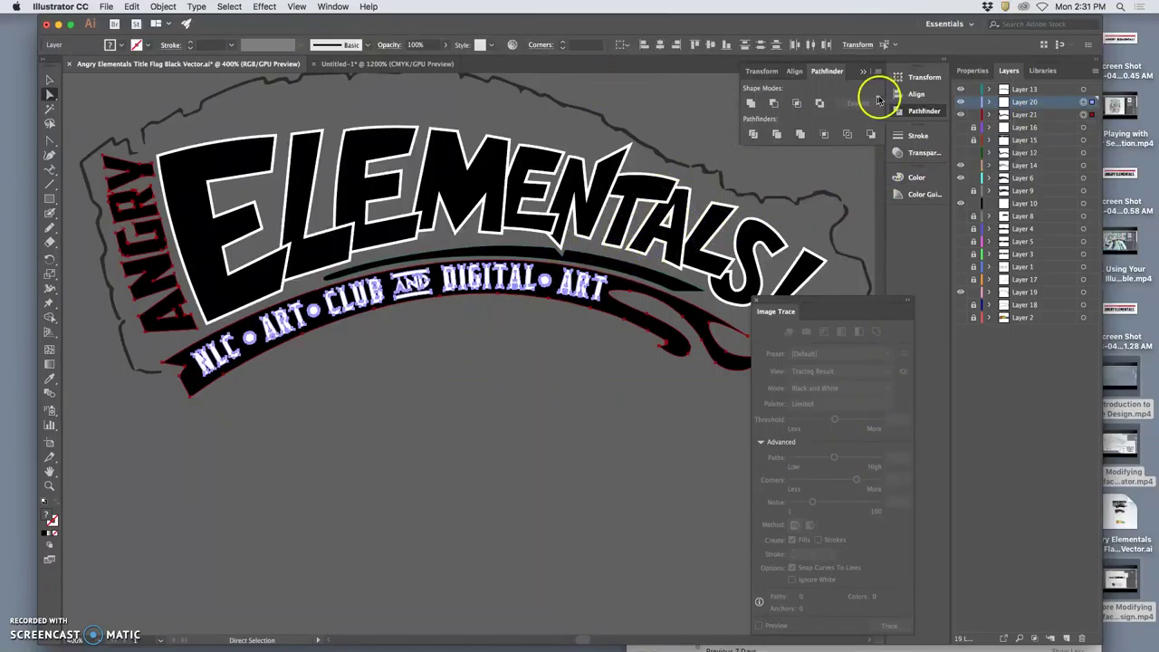
{"action": "left_click", "coordinate": [821, 103]}
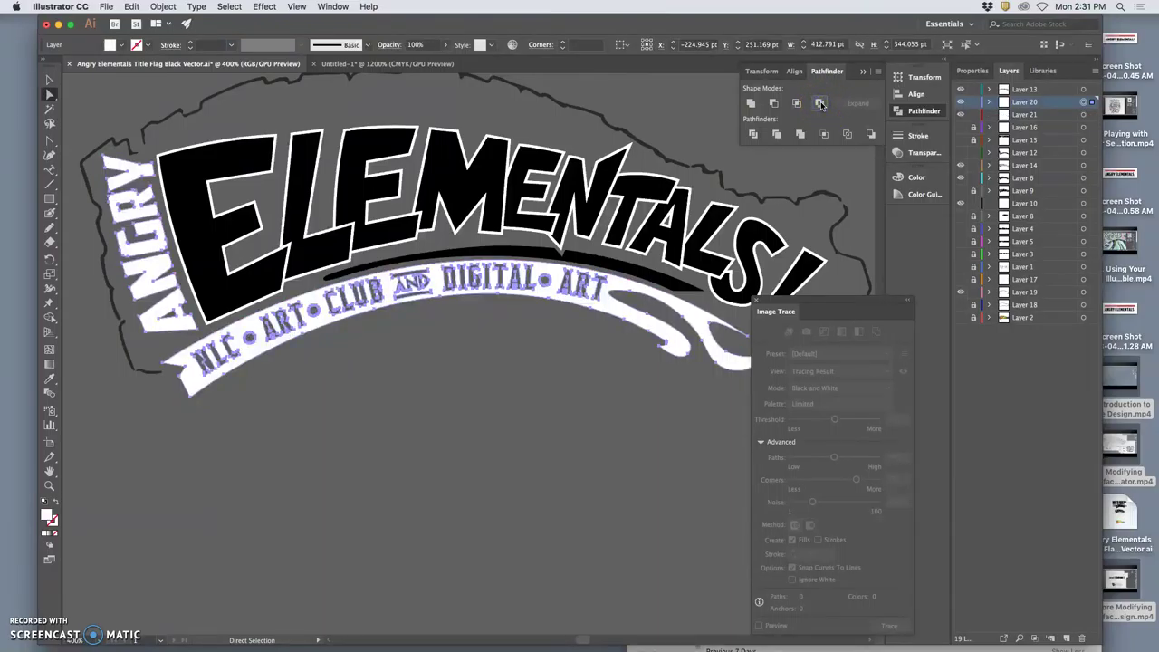
{"action": "double_click", "coordinate": [47, 515]}
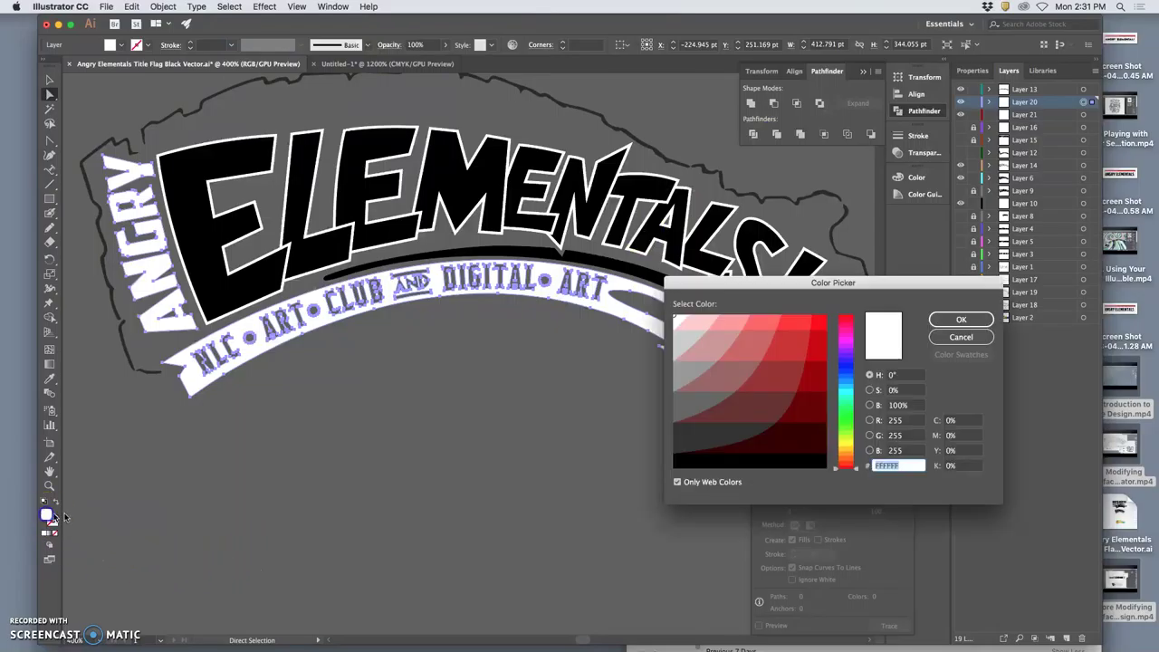
{"action": "left_click", "coordinate": [676, 466]}
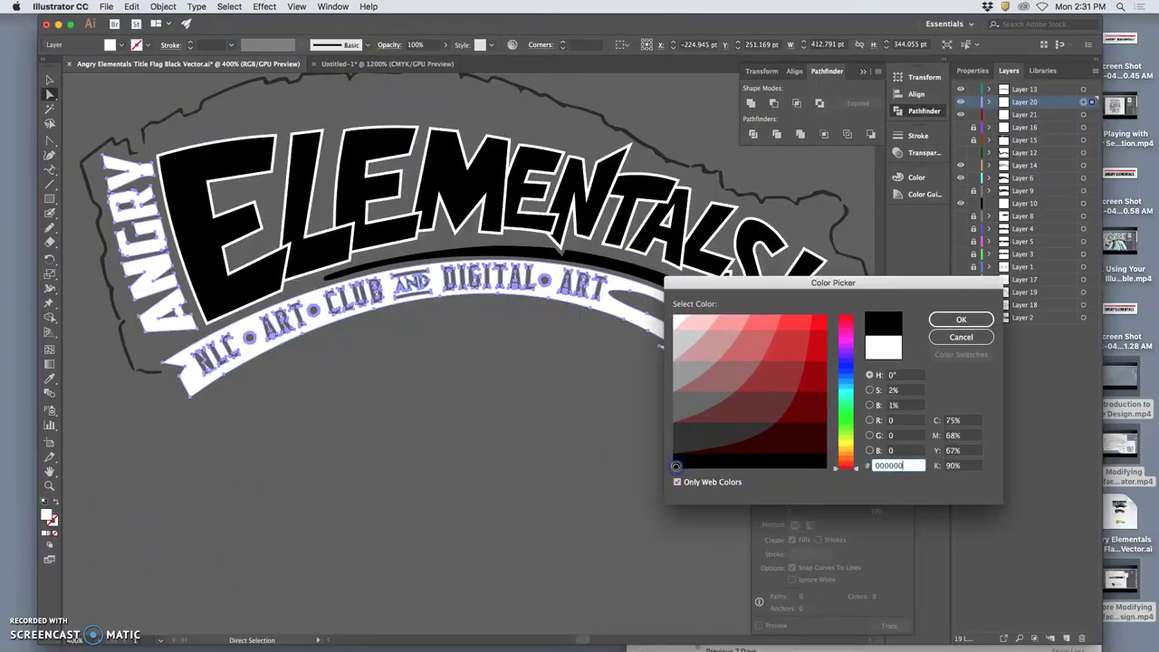
{"action": "left_click", "coordinate": [957, 321]}
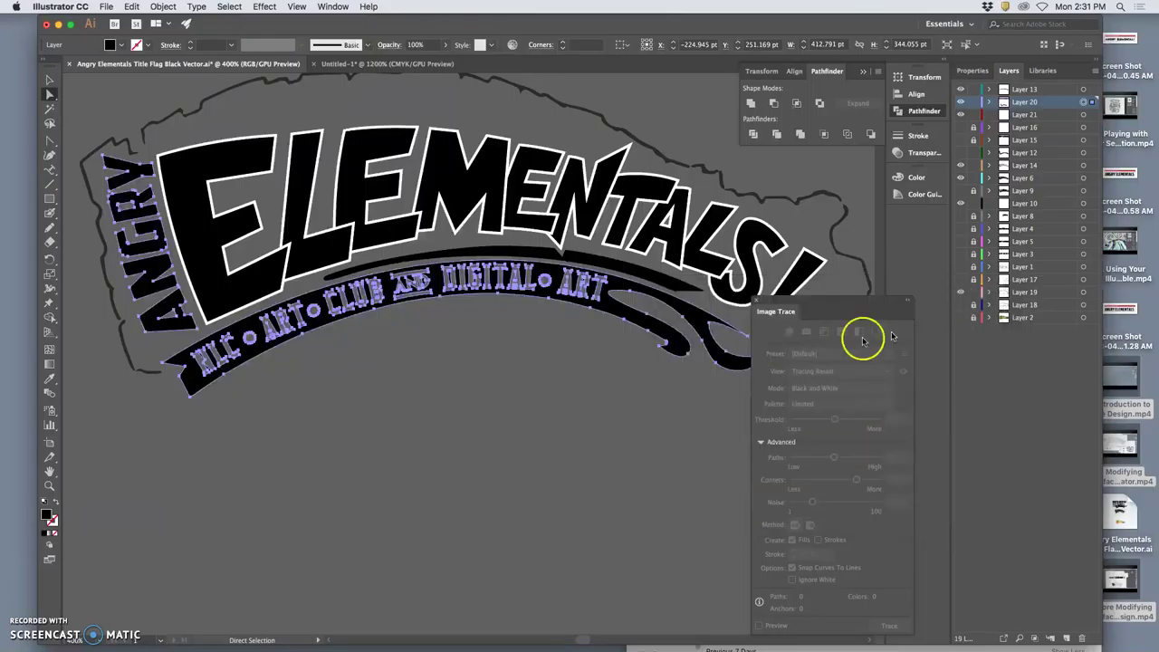
{"action": "left_click", "coordinate": [262, 383]}
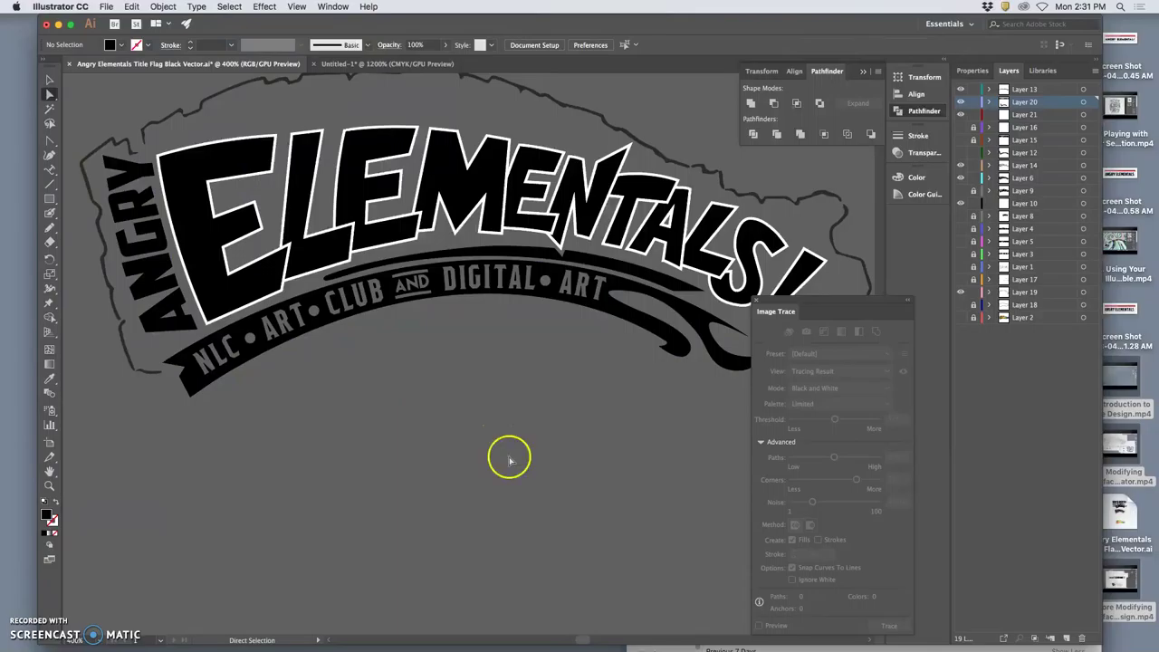
Unlock and expand Layer 20, lasso the loose ANGRY ELEMENTALS letters, and delete them
{"action": "key", "text": "super+minus"}
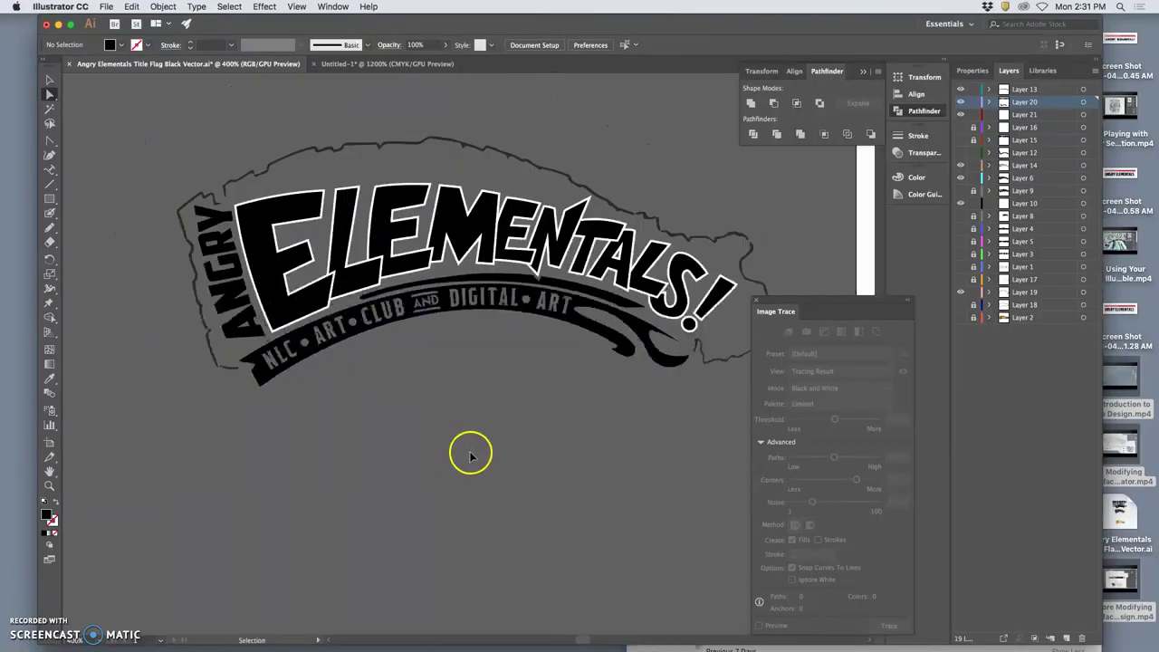
{"action": "key", "text": "super+minus"}
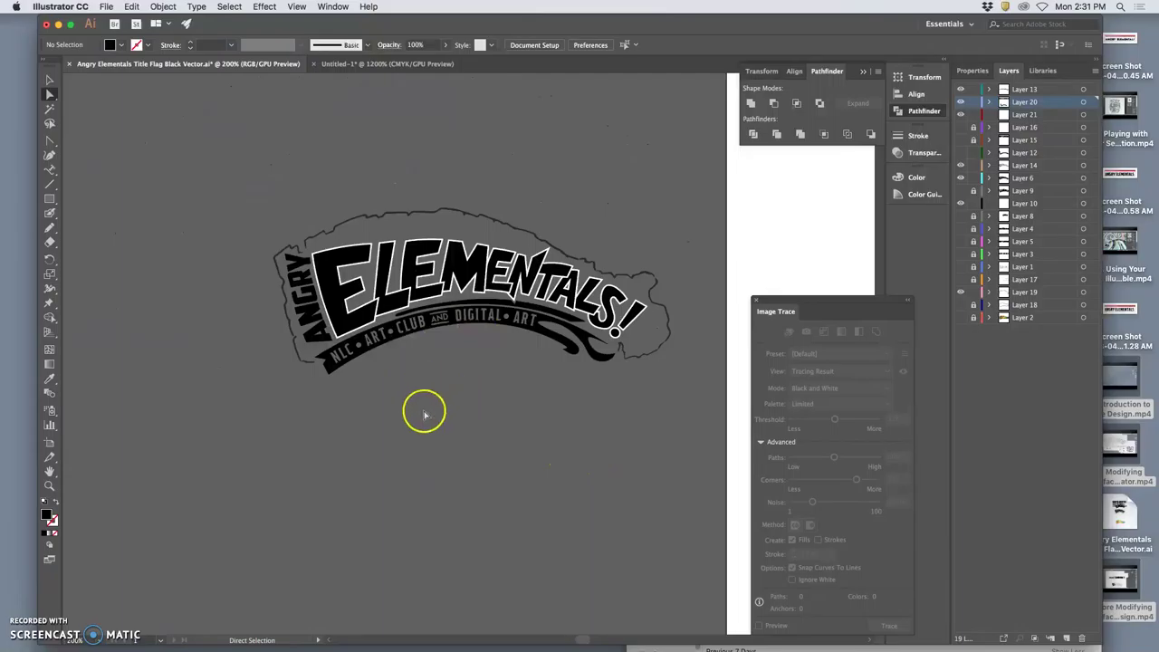
{"action": "scroll", "coordinate": [516, 421], "scroll_direction": "right", "scroll_amount": 5}
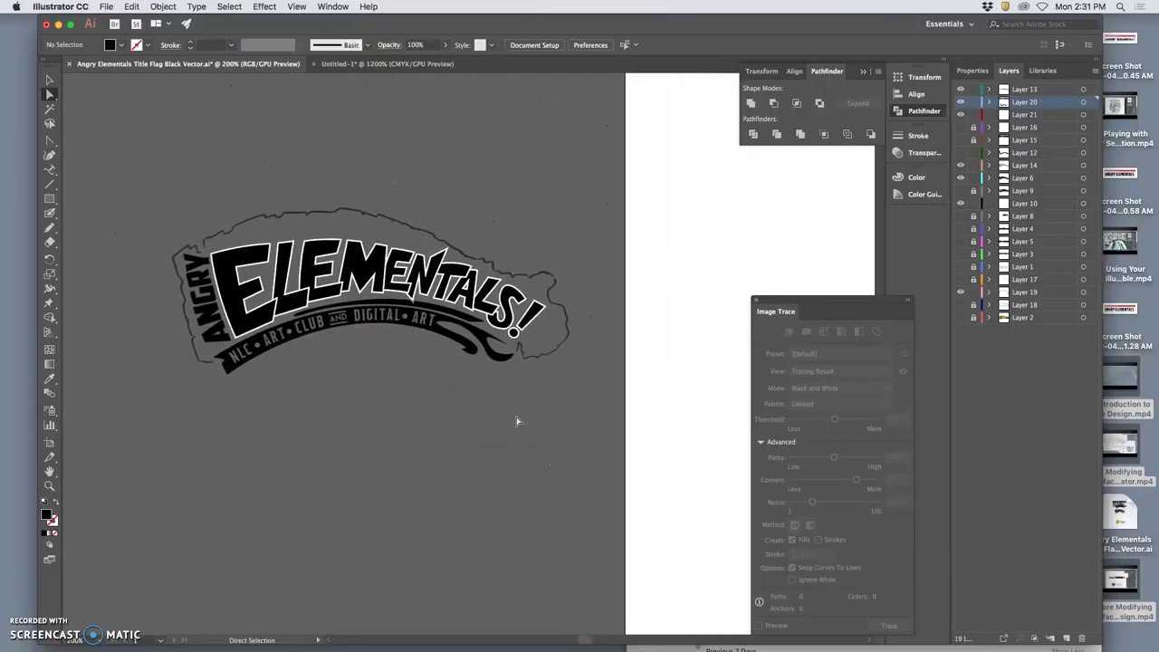
{"action": "scroll", "coordinate": [470, 412], "scroll_direction": "left", "scroll_amount": 1}
{"action": "key", "text": "super+minus"}
{"action": "key", "text": "super+minus"}
{"action": "key", "text": "super+minus"}
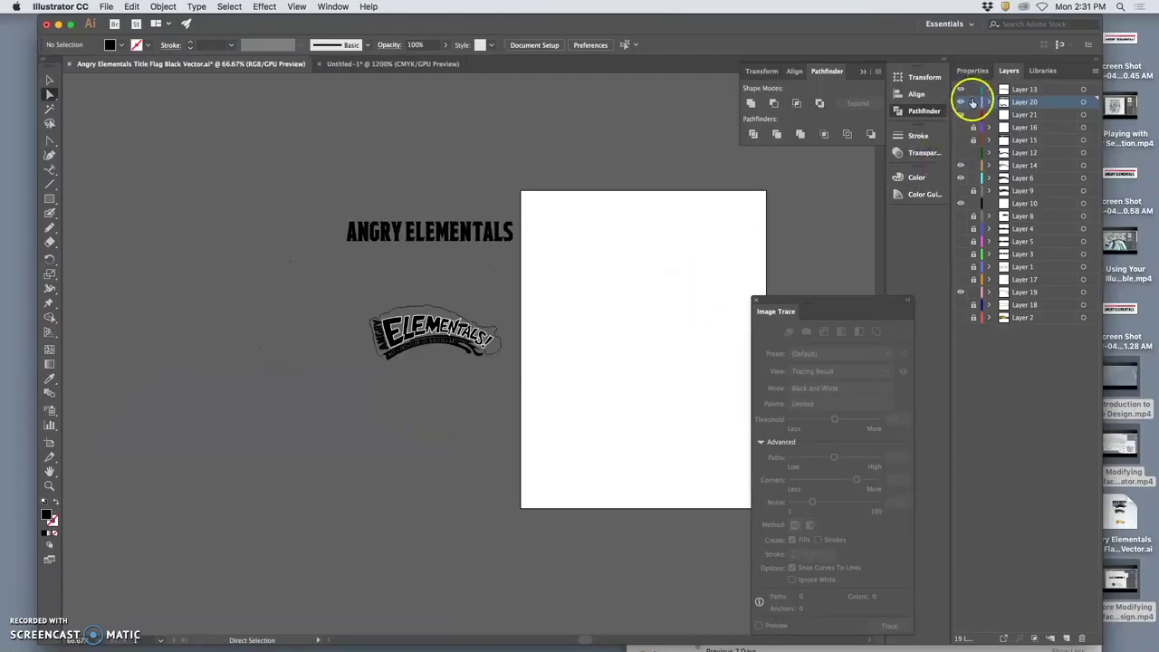
{"action": "left_click", "coordinate": [973, 102]}
{"action": "left_click", "coordinate": [988, 102]}
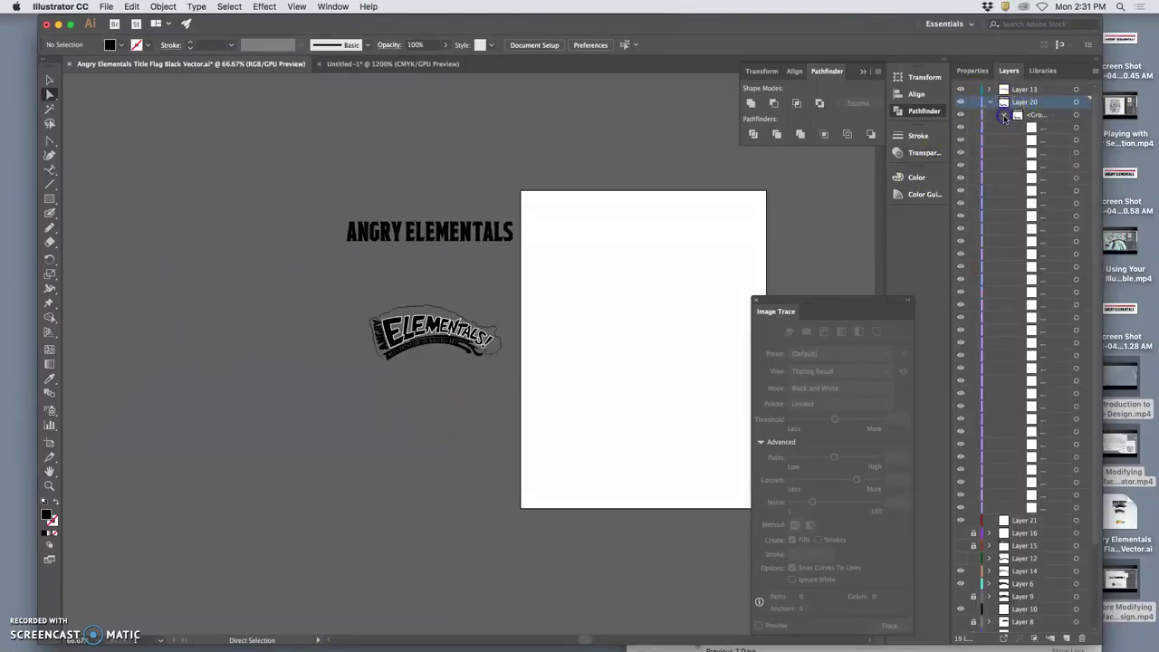
{"action": "left_click", "coordinate": [1036, 156]}
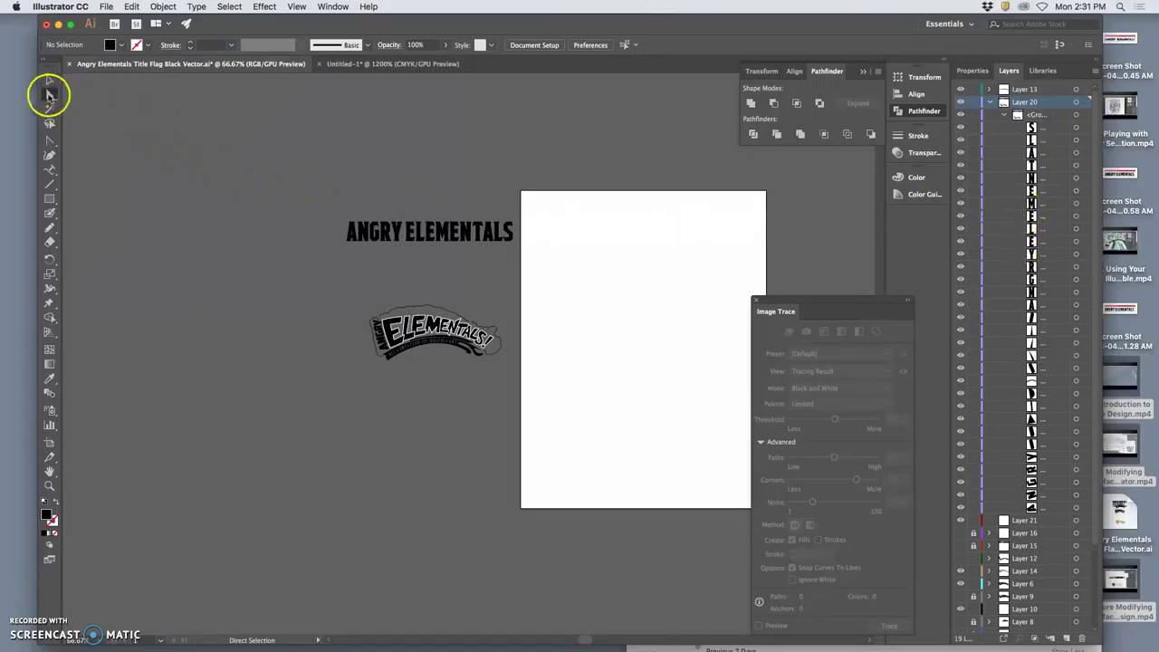
{"action": "left_click", "coordinate": [50, 122]}
{"action": "mouse_move", "coordinate": [441, 210]}
{"action": "left_mouse_down"}
{"action": "mouse_move", "coordinate": [315, 214]}
{"action": "mouse_move", "coordinate": [303, 246]}
{"action": "mouse_move", "coordinate": [501, 260]}
{"action": "mouse_move", "coordinate": [540, 222]}
{"action": "mouse_move", "coordinate": [470, 201]}
{"action": "left_mouse_up"}
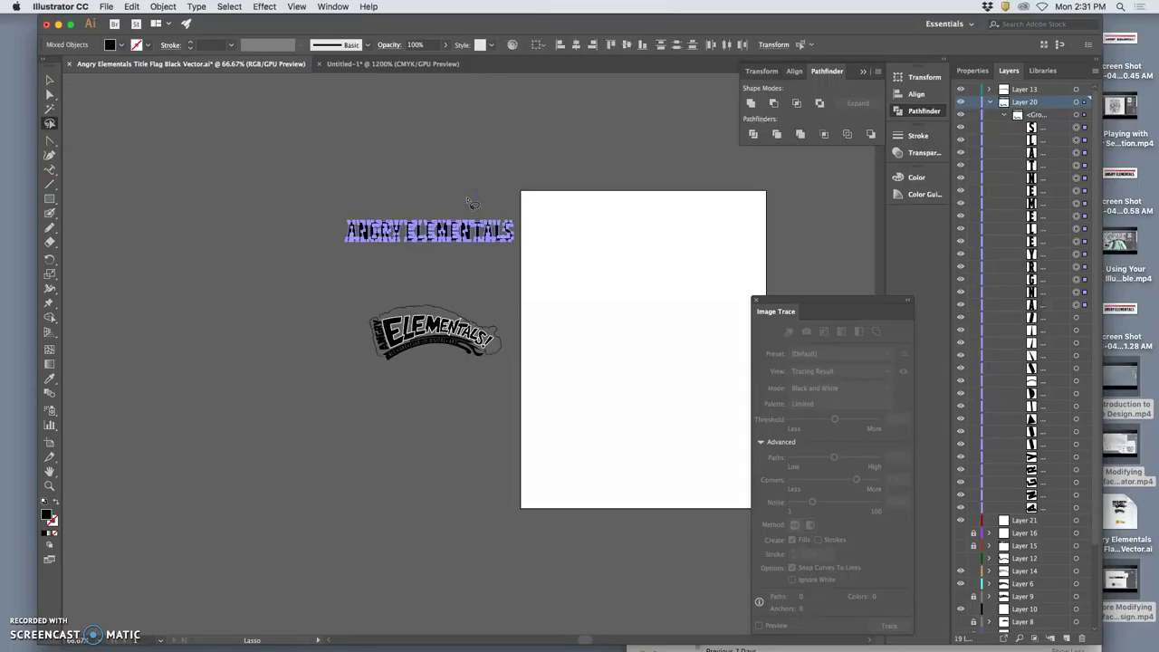
{"action": "key", "text": "Delete"}
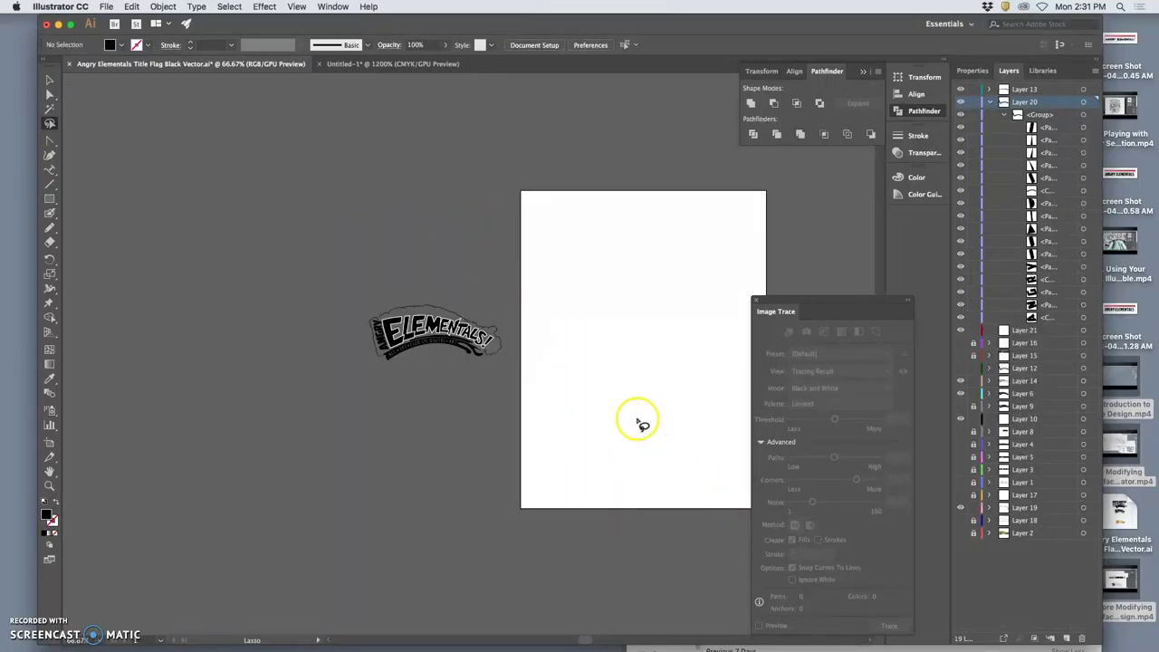
{"action": "key", "text": "super+equal"}
{"action": "key", "text": "super+equal"}
{"action": "key", "text": "super+equal"}
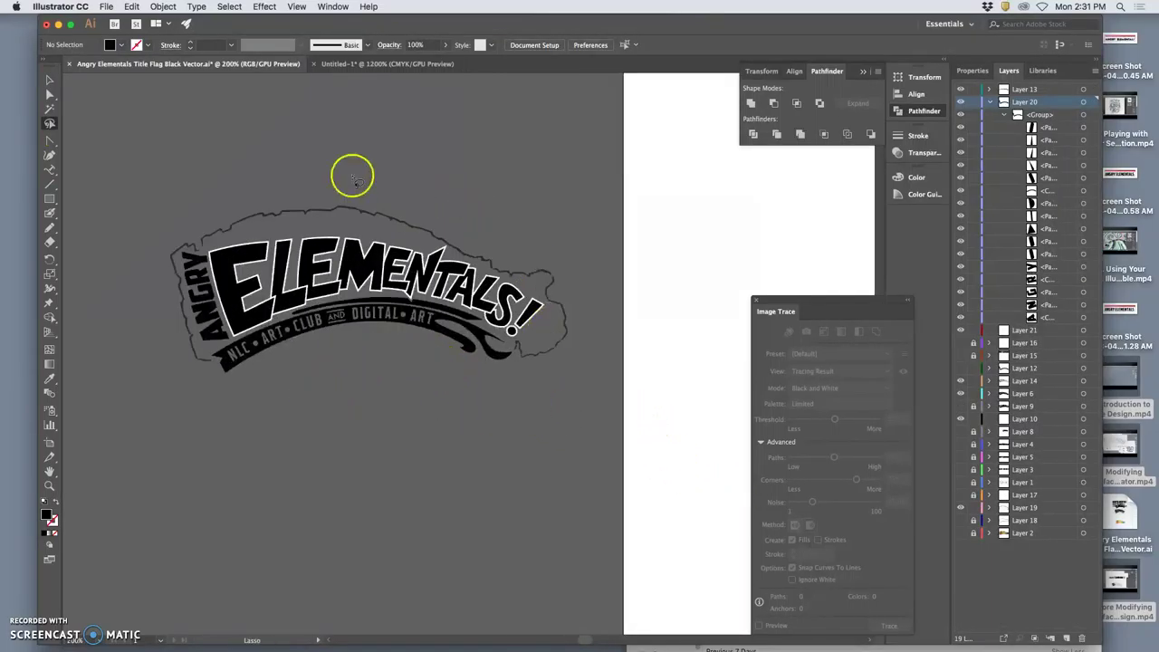
{"action": "key", "text": "super+minus"}
{"action": "key", "text": "super+minus"}
{"action": "key", "text": "super+minus"}
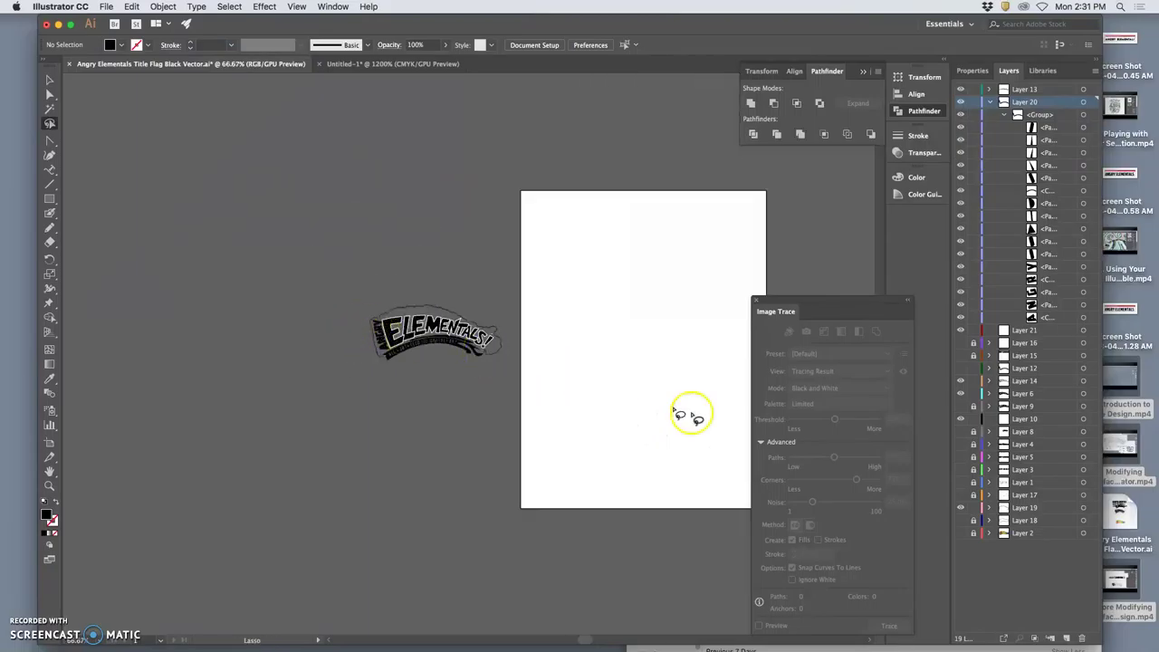
Collapse Layer 20 and delete Layer 21
{"action": "left_click", "coordinate": [989, 102]}
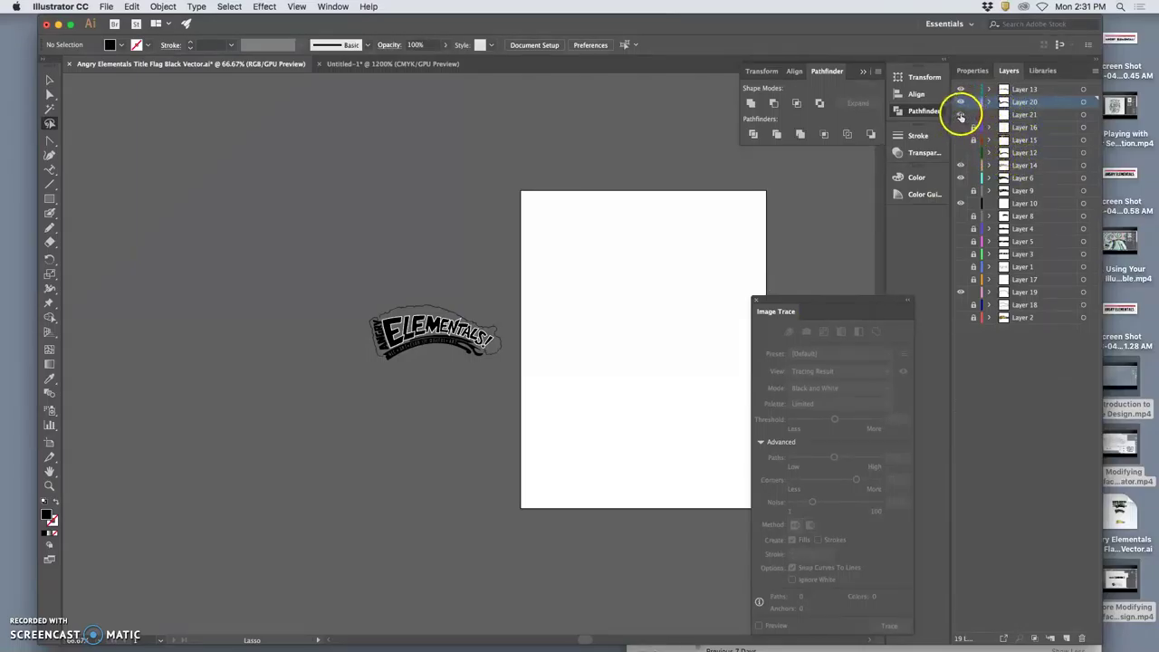
{"action": "left_click", "coordinate": [1003, 115]}
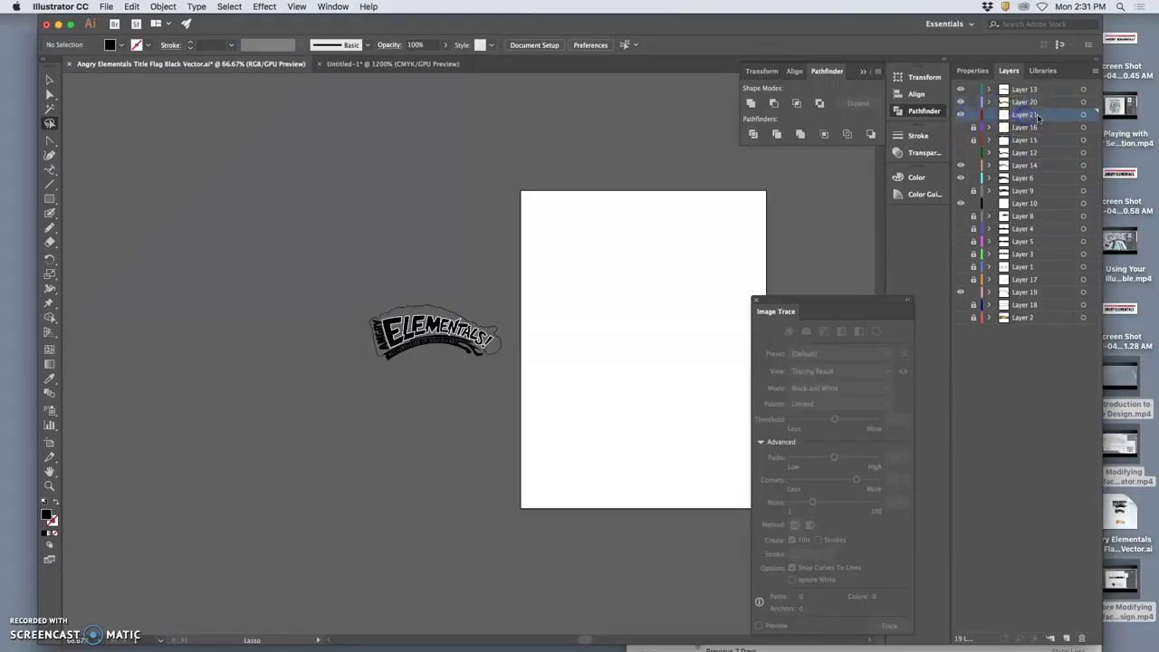
{"action": "left_click", "coordinate": [1081, 320]}
{"action": "left_click", "coordinate": [1080, 638]}
Toggle visibility of Layers 20, 16, 12 and the white outline layer to inspect them
{"action": "left_click", "coordinate": [961, 102]}
{"action": "left_click", "coordinate": [961, 102]}
{"action": "left_click", "coordinate": [961, 89]}
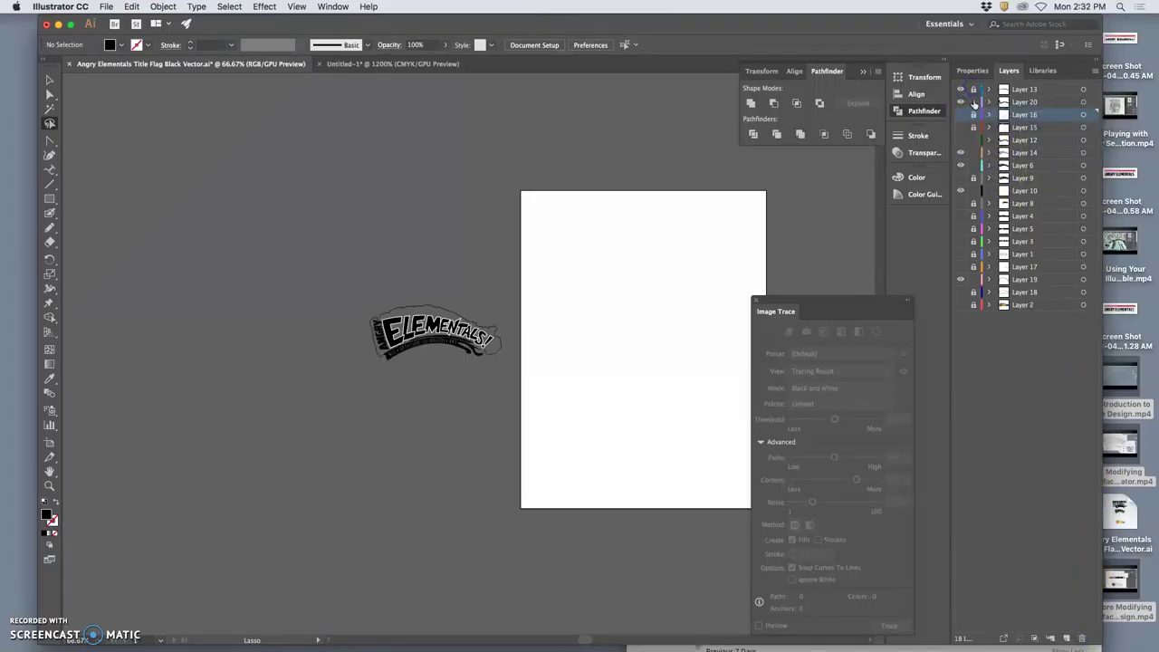
{"action": "left_click", "coordinate": [962, 115]}
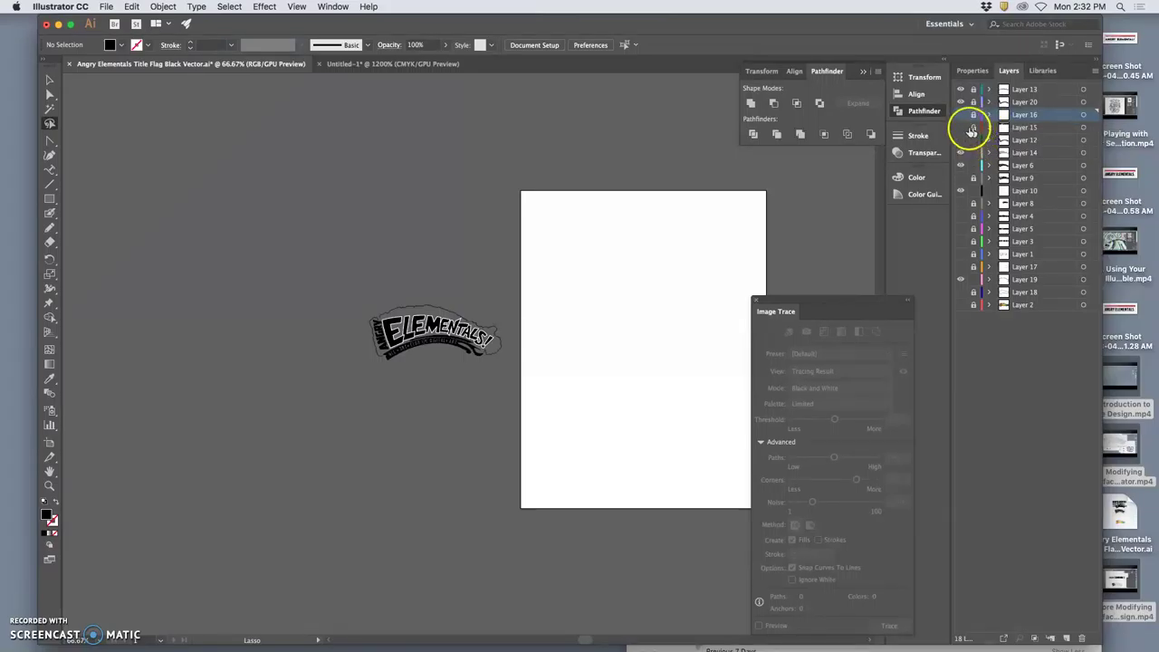
{"action": "left_click", "coordinate": [961, 142]}
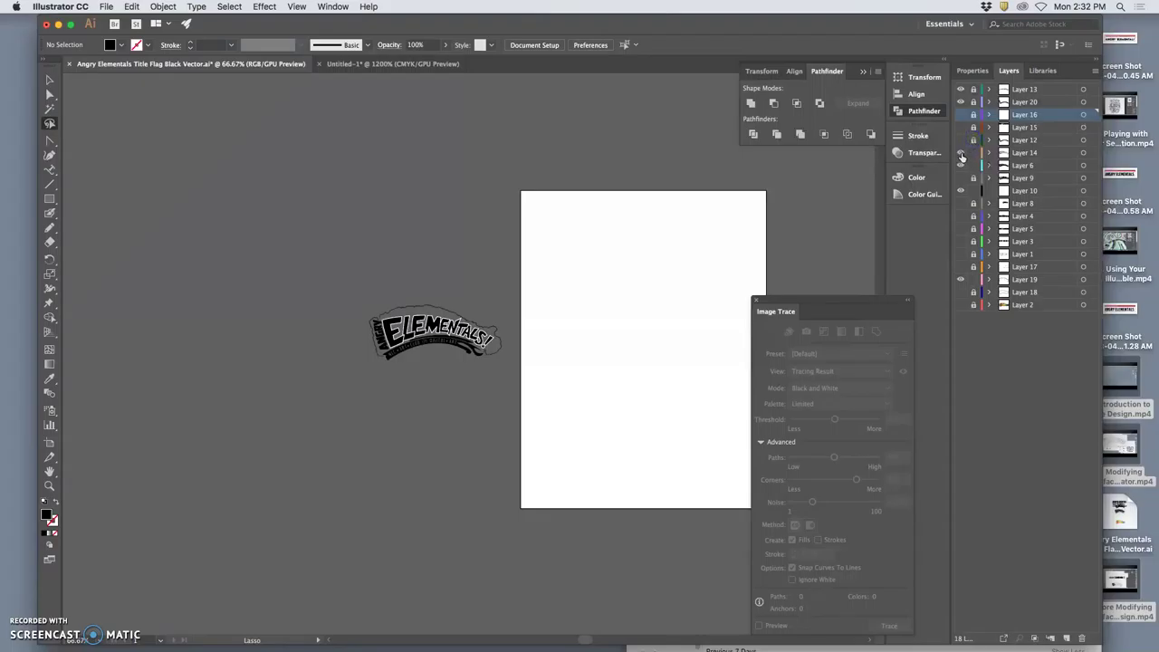
{"action": "left_click", "coordinate": [962, 154]}
{"action": "left_click", "coordinate": [961, 154]}
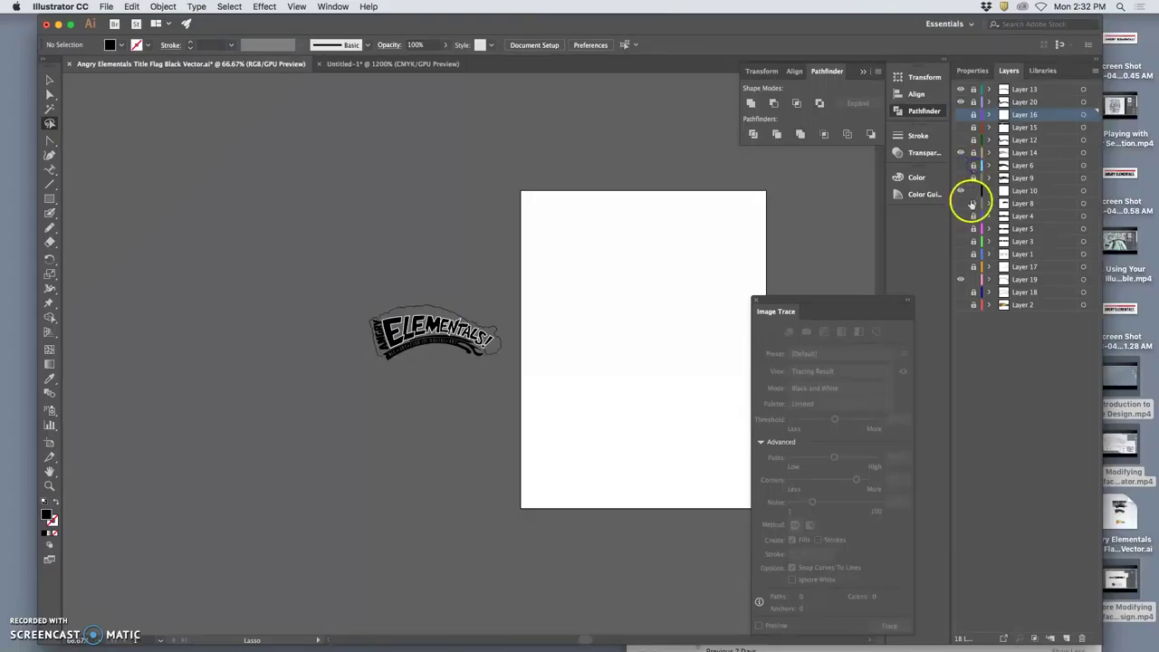
Inspect the ELEMENTALS lettering and its white fill, leaving the white fill visible
{"action": "key", "text": "super+equal"}
{"action": "key", "text": "super+equal"}
{"action": "key", "text": "super+equal"}
{"action": "key", "text": "super+equal"}
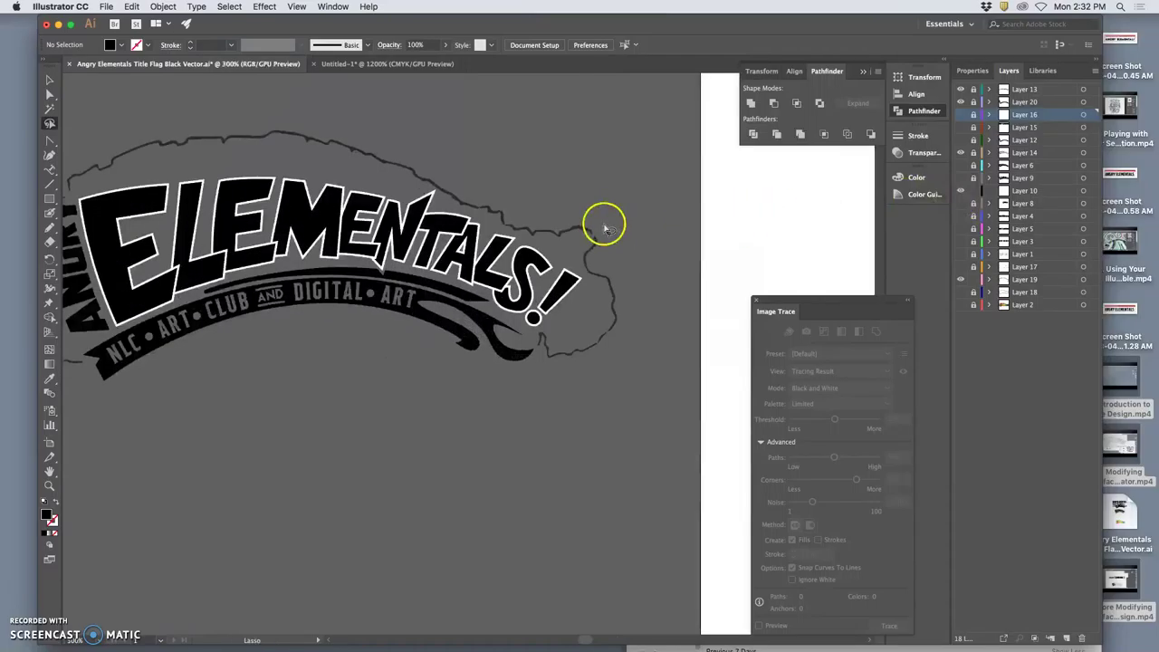
{"action": "left_click", "coordinate": [963, 153]}
{"action": "left_click", "coordinate": [963, 153]}
{"action": "left_click", "coordinate": [962, 159]}
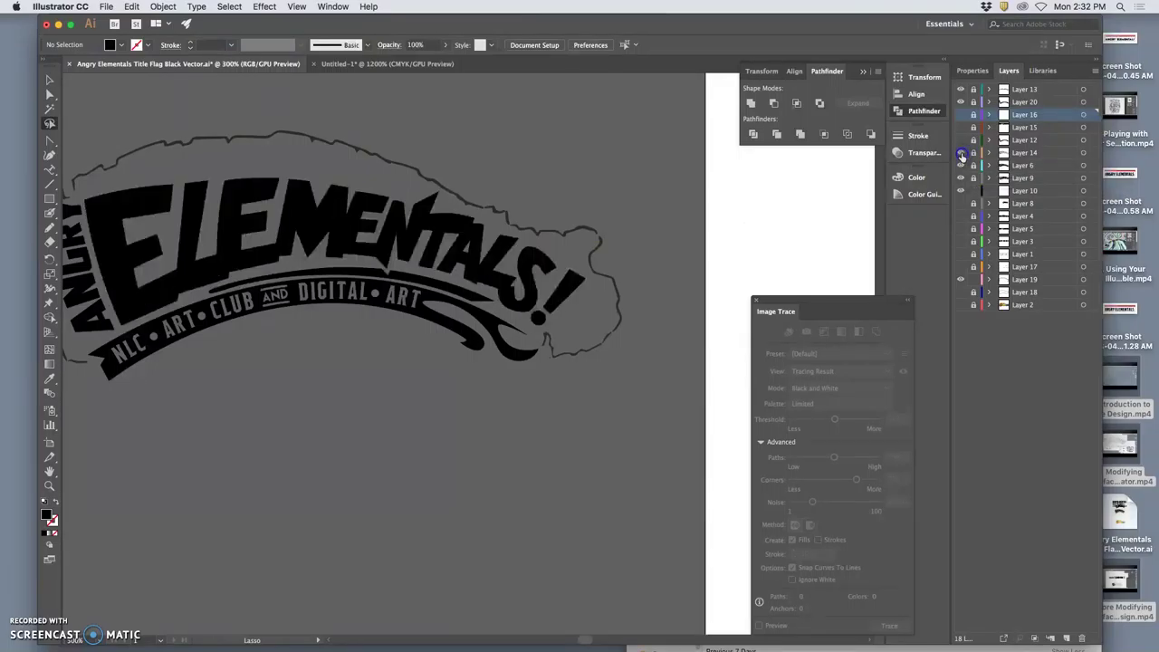
{"action": "left_click", "coordinate": [962, 155]}
{"action": "left_click", "coordinate": [962, 156]}
{"action": "left_click", "coordinate": [962, 155]}
{"action": "left_click", "coordinate": [962, 155]}
{"action": "key", "text": "super+minus"}
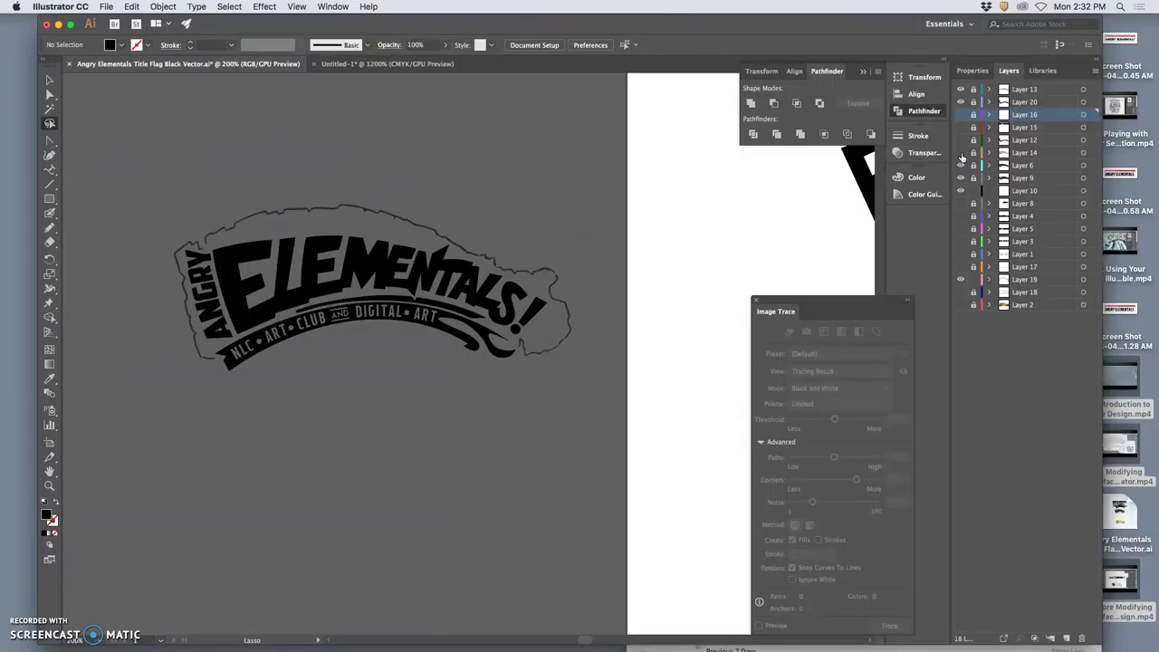
{"action": "left_click", "coordinate": [962, 154]}
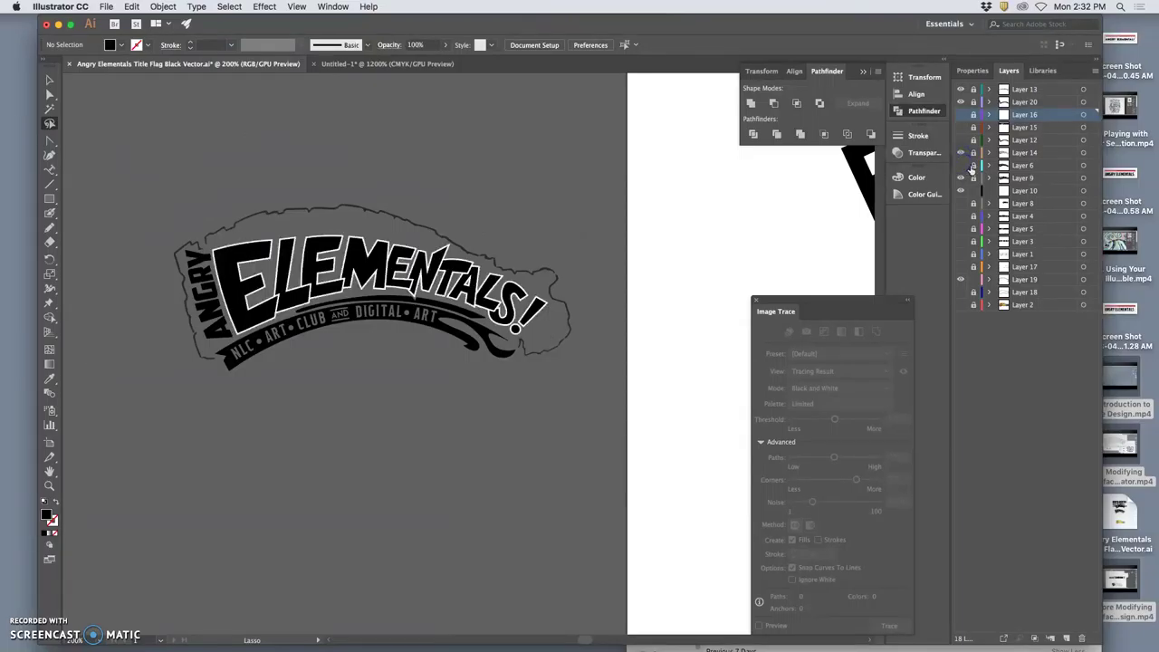
Check Layer 9, then select and delete Layer 10
{"action": "left_click", "coordinate": [962, 177]}
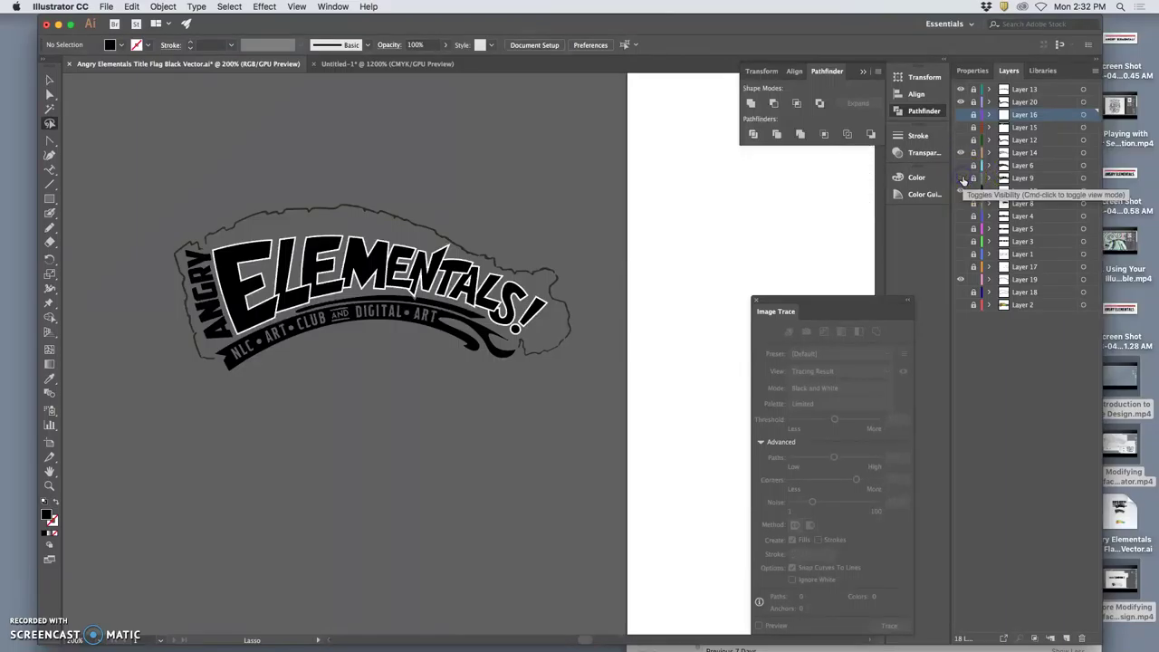
{"action": "left_click", "coordinate": [975, 181]}
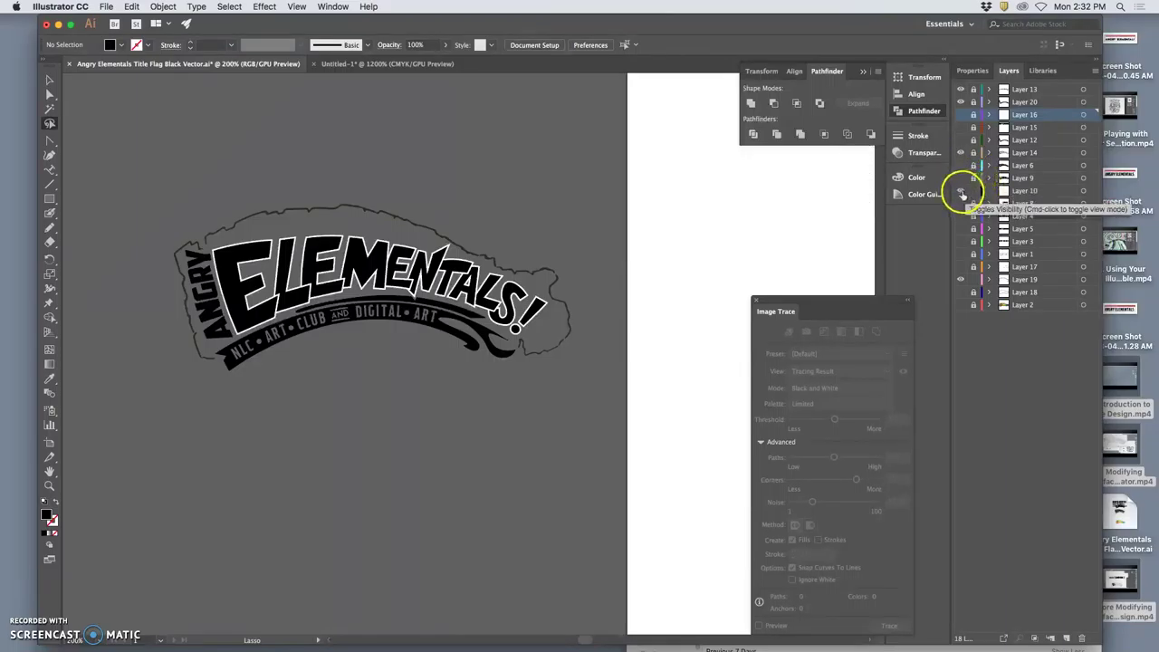
{"action": "left_click", "coordinate": [961, 191]}
{"action": "left_click", "coordinate": [1020, 191]}
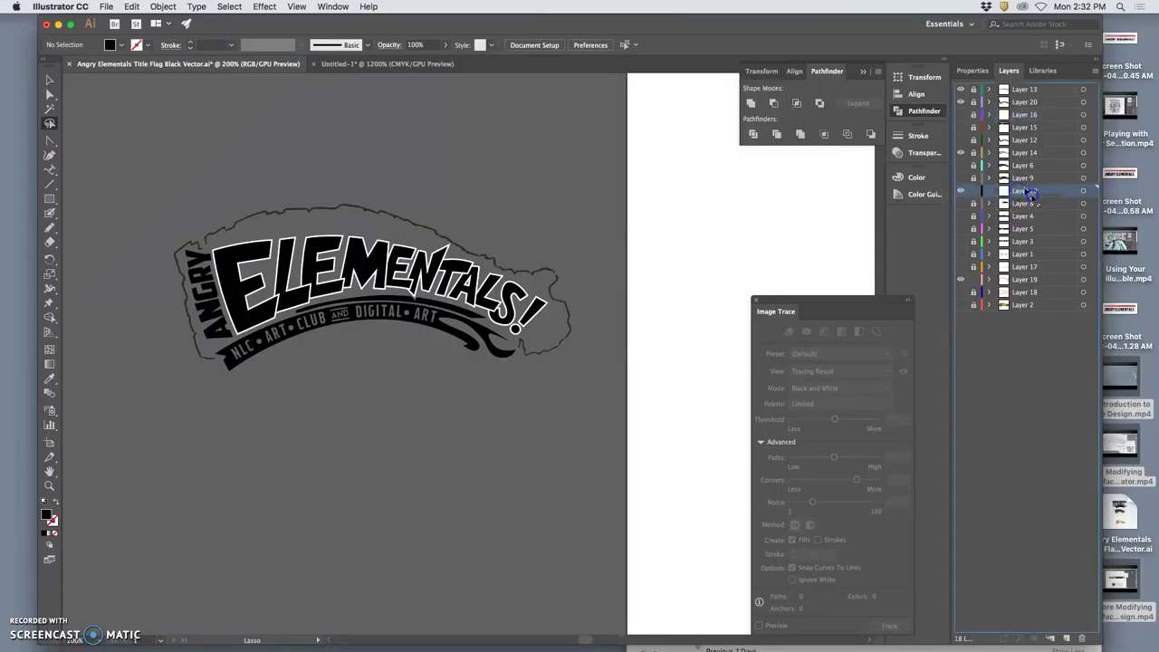
{"action": "left_click", "coordinate": [1081, 639]}
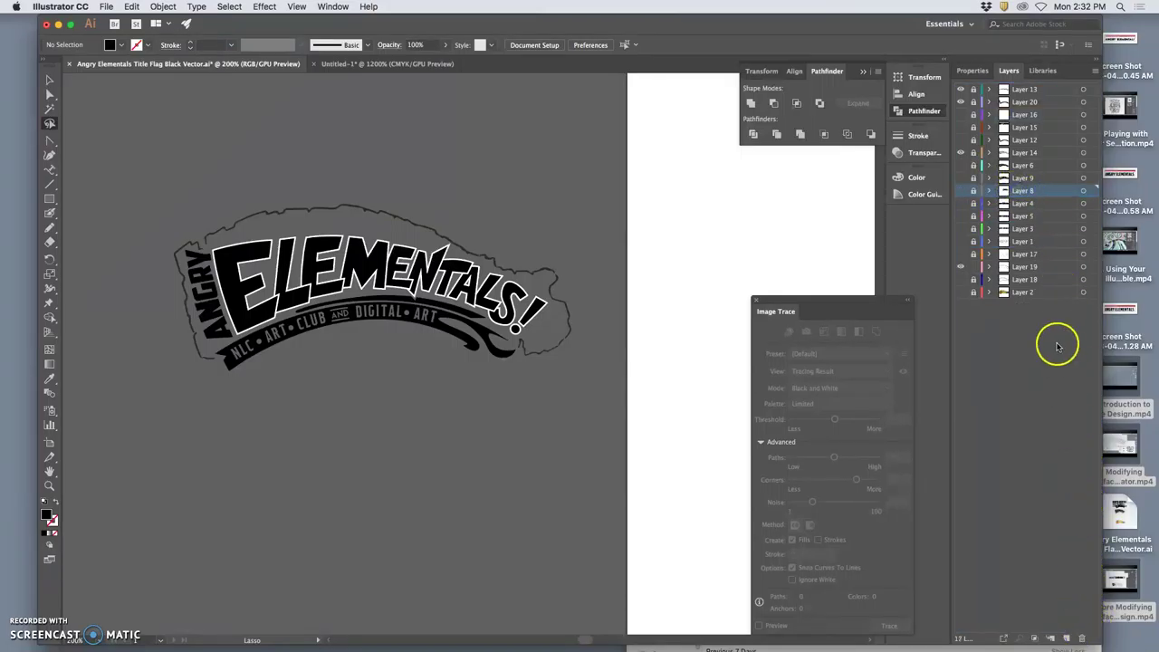
Toggle Layer 19's rough outline and dismiss the File menu without choosing anything
{"action": "left_click", "coordinate": [961, 267]}
{"action": "left_click", "coordinate": [961, 267]}
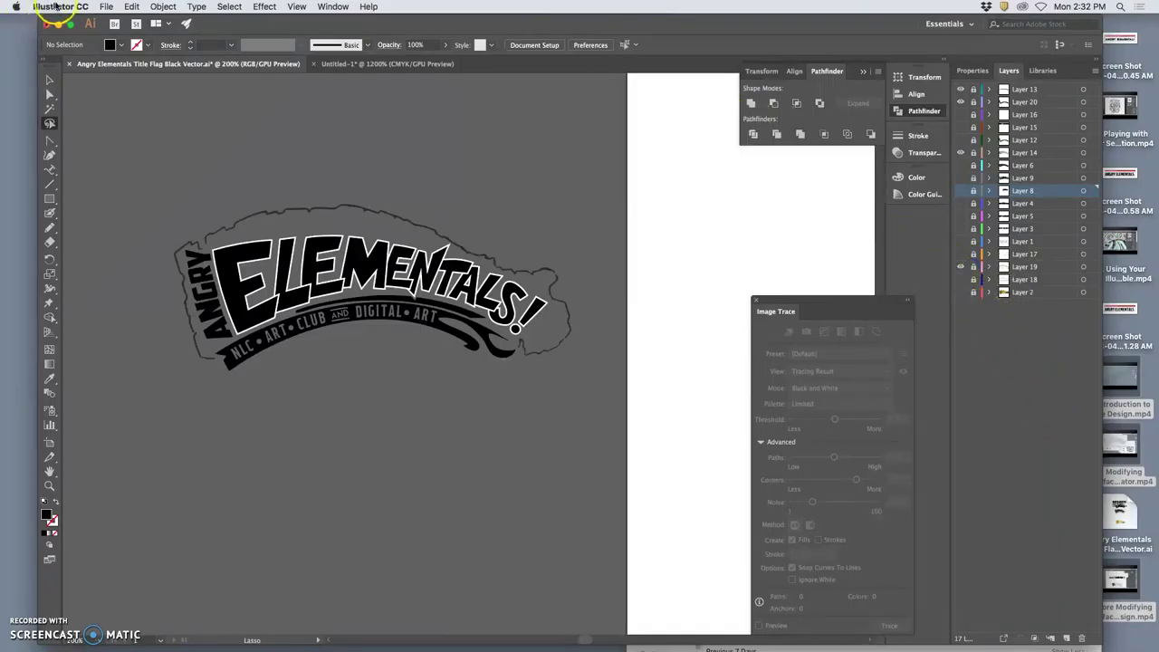
{"action": "left_click", "coordinate": [106, 7]}
{"action": "left_click", "coordinate": [465, 233]}
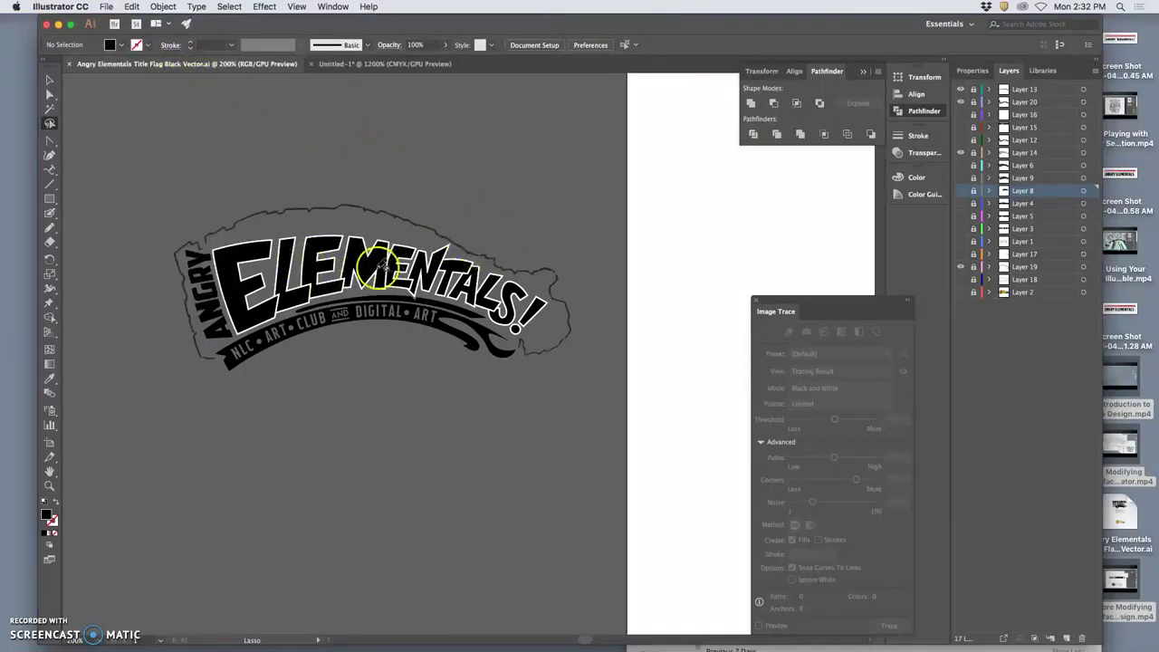
Save As 'Angry Elementals Title Flag Black Vector.eps' in Illustrator CC EPS format on the Desktop
{"action": "left_click", "coordinate": [106, 6]}
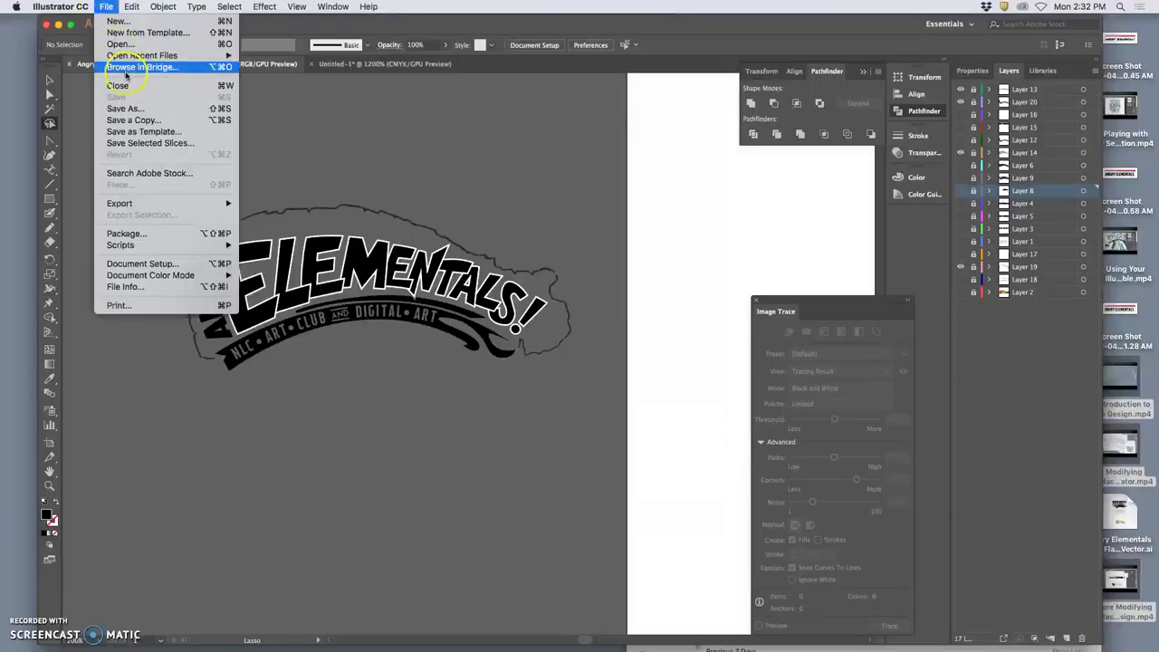
{"action": "left_click", "coordinate": [131, 123]}
{"action": "left_click", "coordinate": [554, 230]}
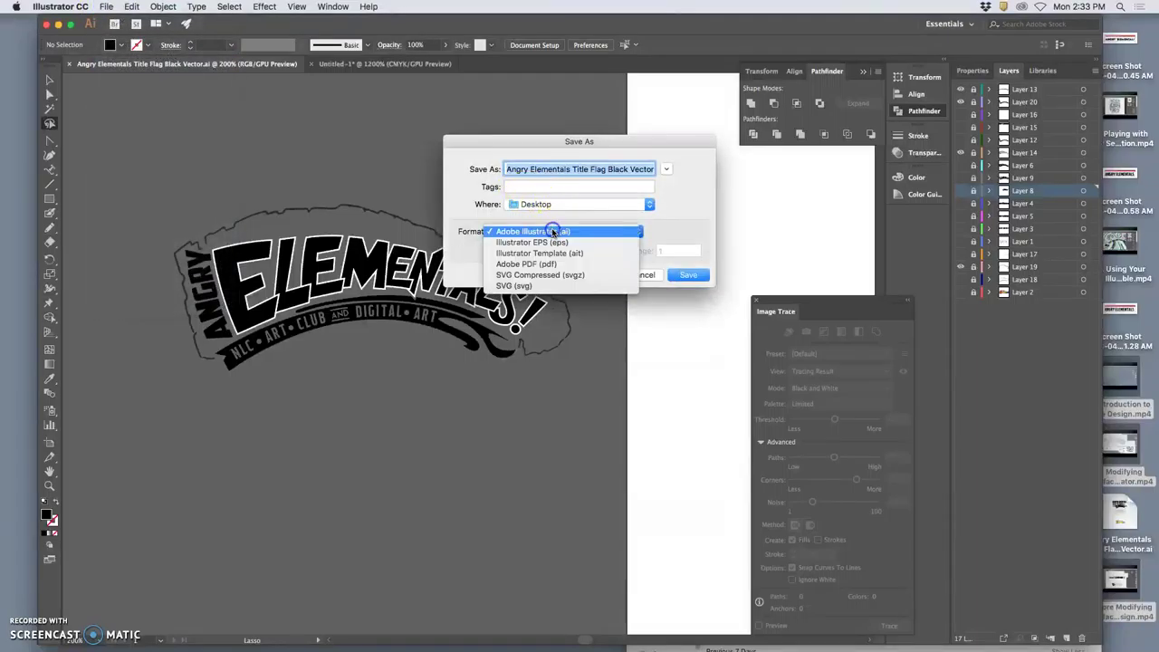
{"action": "left_click", "coordinate": [566, 244]}
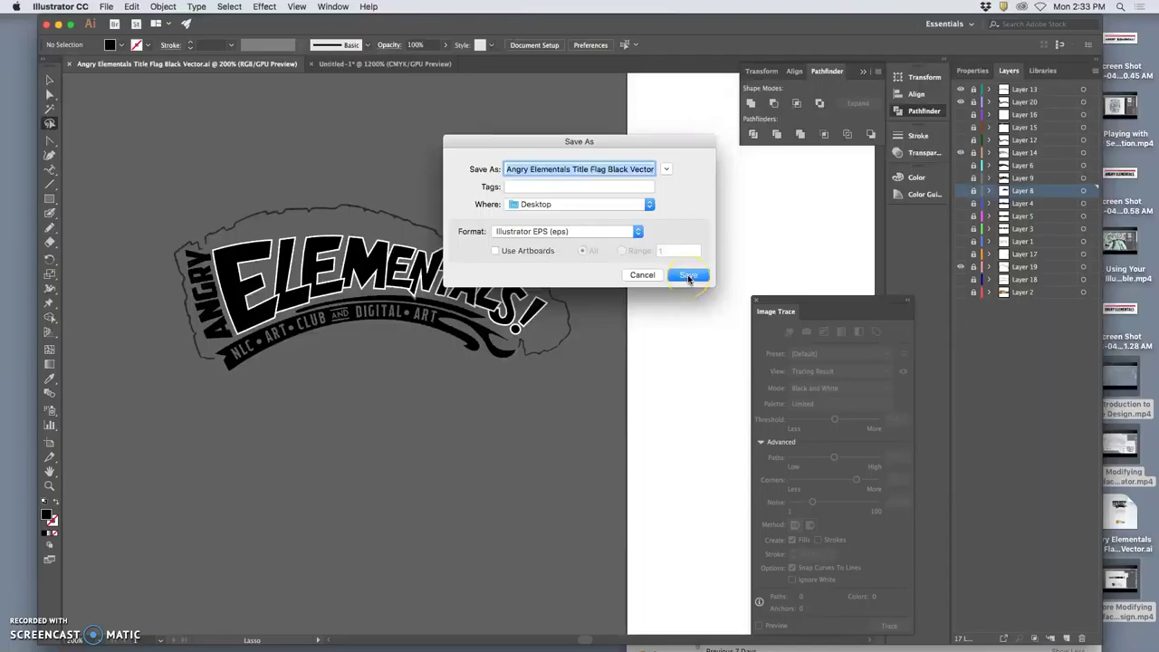
{"action": "left_click", "coordinate": [688, 275]}
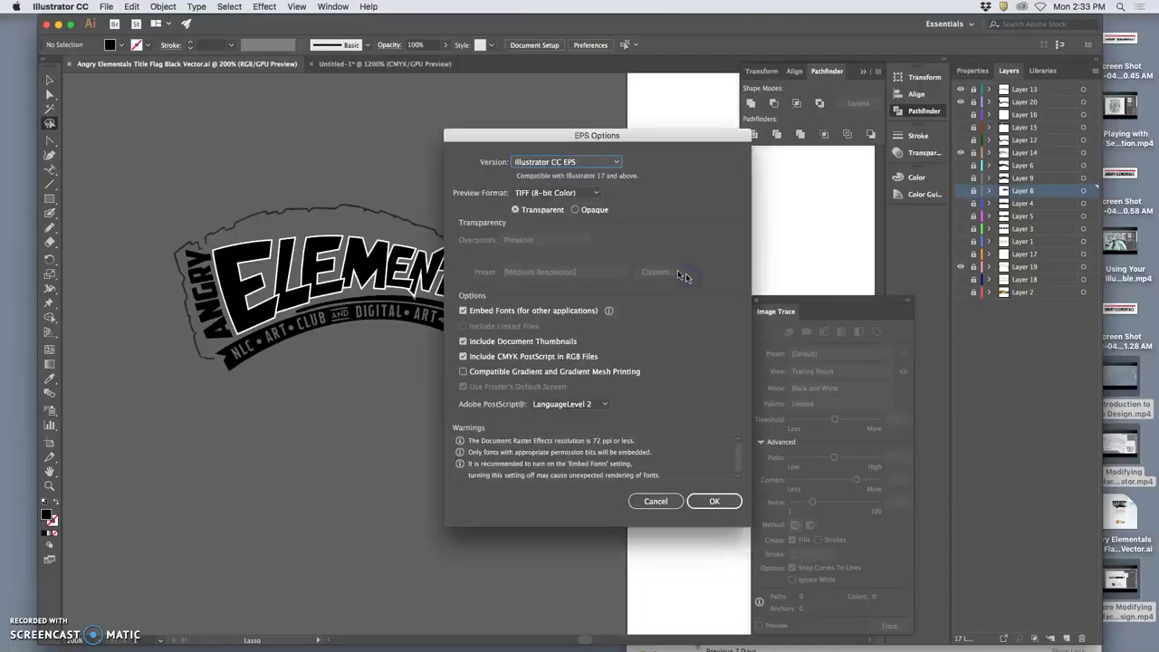
{"action": "left_click", "coordinate": [725, 511]}
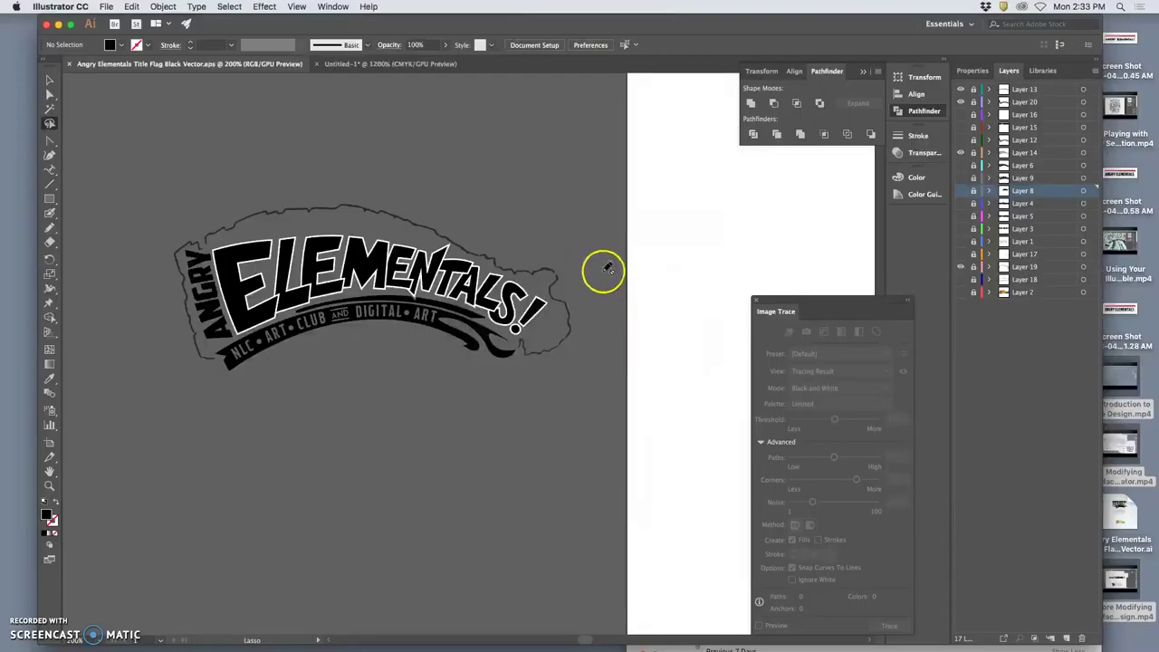
{"action": "left_click", "coordinate": [961, 267]}
Show Layer 18 and the Layer 1 pencil sketch beside the vector flag, then hide the sketch
{"action": "left_click", "coordinate": [961, 280]}
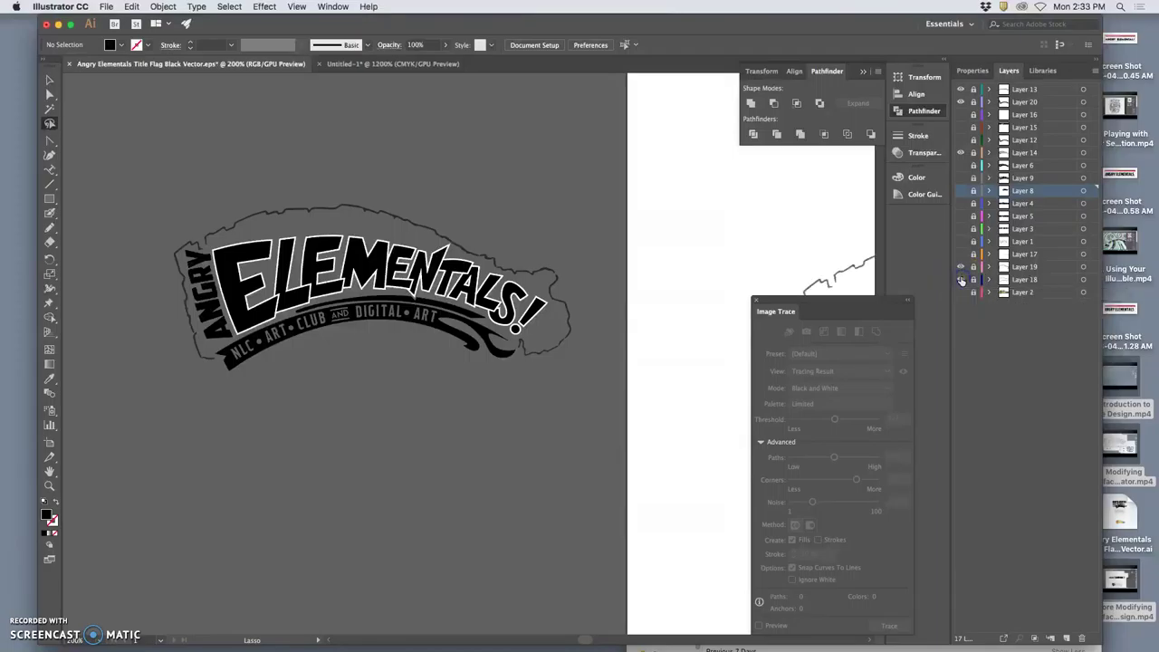
{"action": "left_click", "coordinate": [961, 242]}
{"action": "scroll", "coordinate": [824, 239], "scroll_direction": "right", "scroll_amount": 10}
{"action": "scroll", "coordinate": [323, 336], "scroll_direction": "right", "scroll_amount": 5}
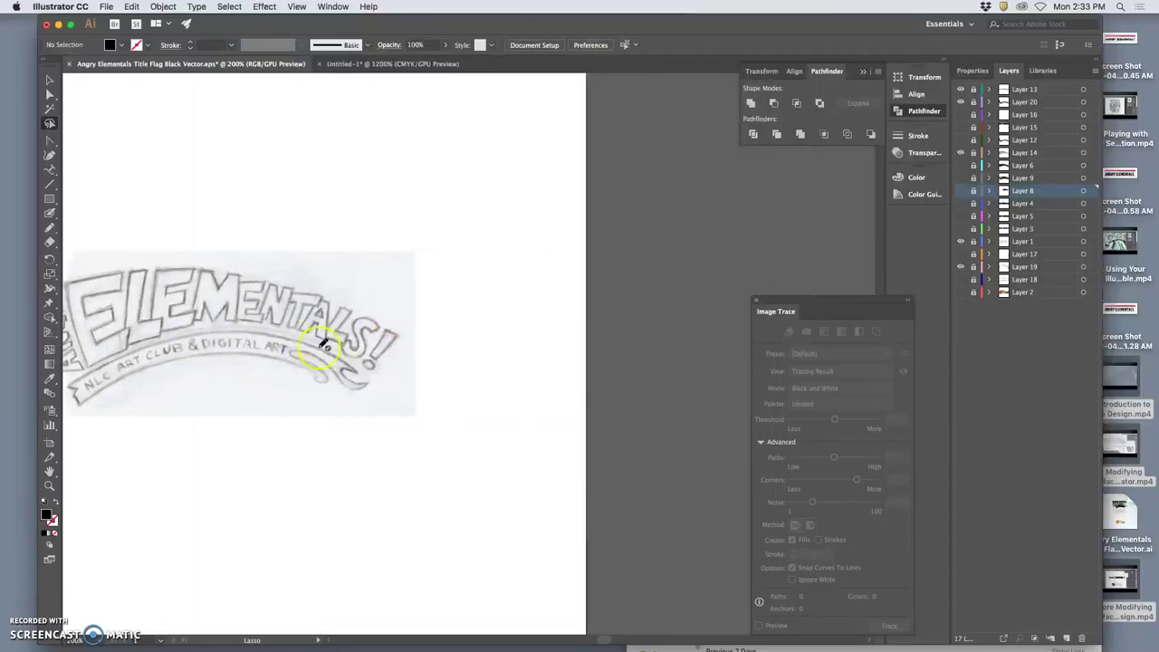
{"action": "scroll", "coordinate": [266, 332], "scroll_direction": "left", "scroll_amount": 7}
{"action": "scroll", "coordinate": [274, 341], "scroll_direction": "left", "scroll_amount": 10}
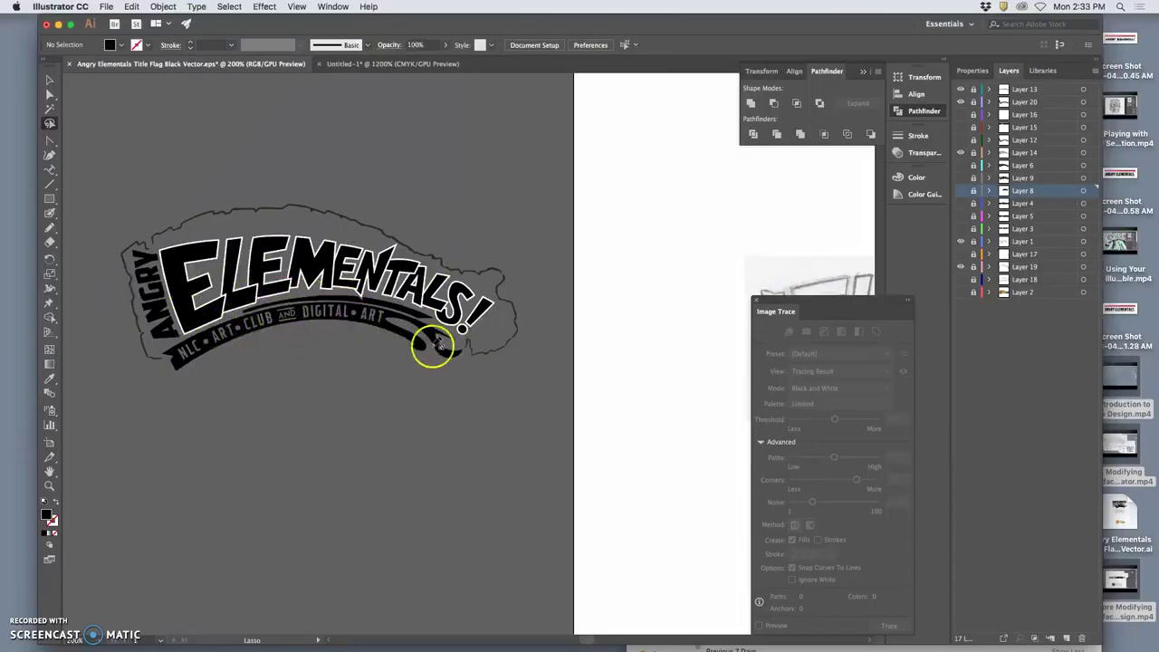
{"action": "scroll", "coordinate": [442, 341], "scroll_direction": "right", "scroll_amount": 8}
{"action": "scroll", "coordinate": [430, 337], "scroll_direction": "right", "scroll_amount": 2}
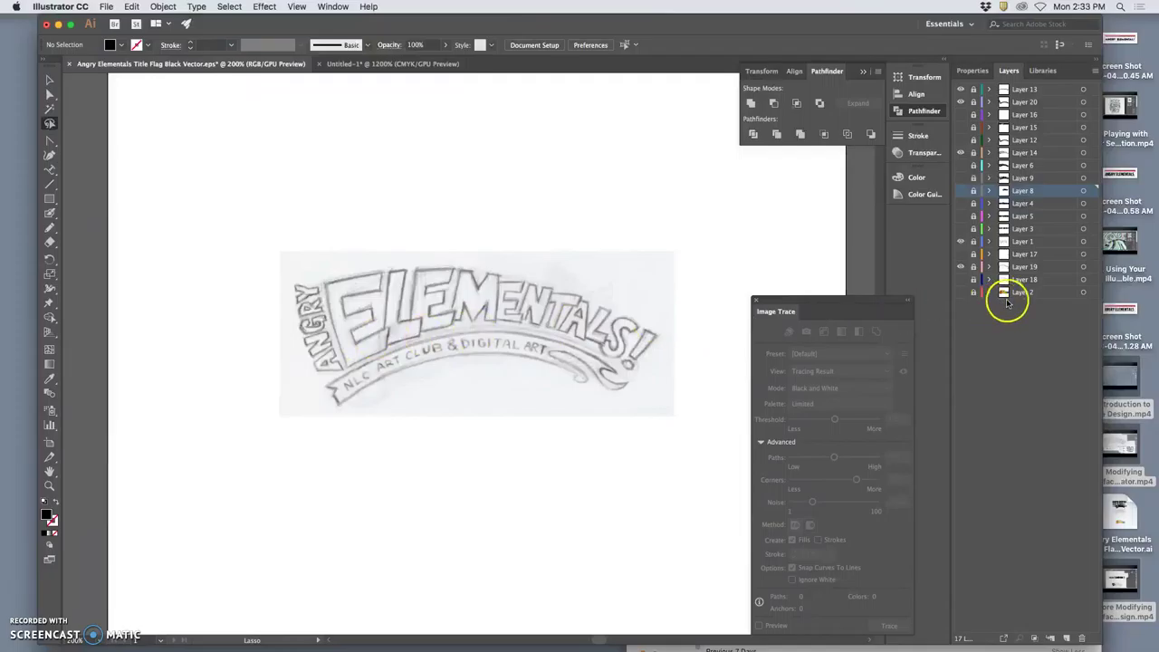
{"action": "left_click", "coordinate": [960, 242]}
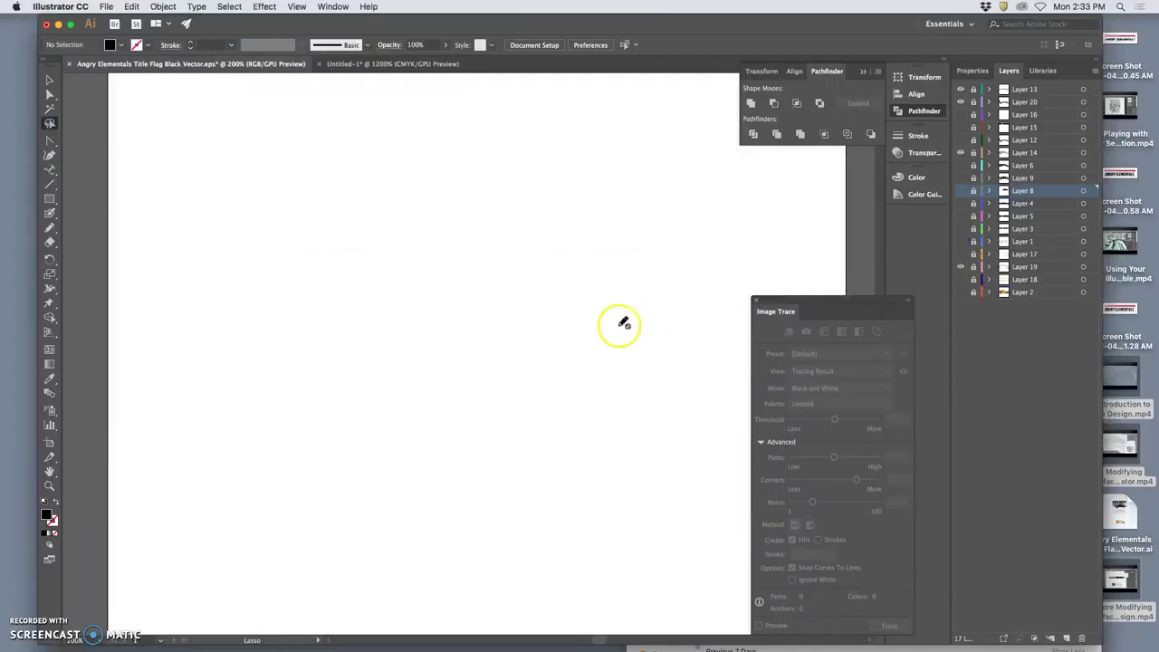
{"action": "scroll", "coordinate": [505, 335], "scroll_direction": "down", "scroll_amount": 3}
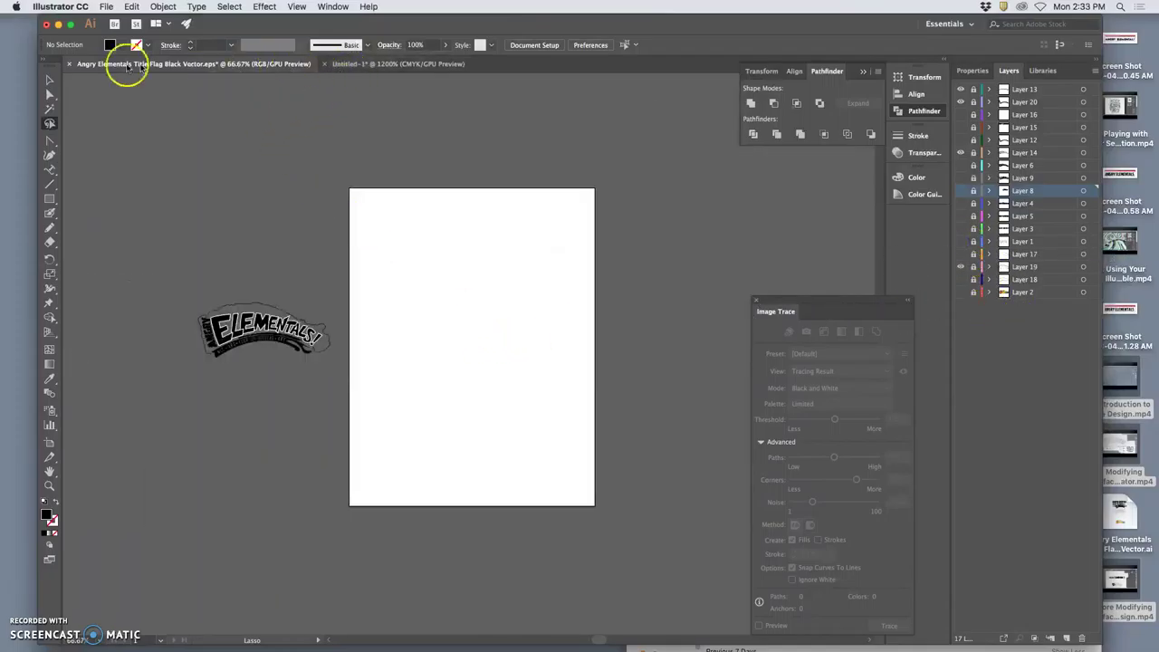
Close Untitled-1 without saving
{"action": "left_click", "coordinate": [327, 66]}
{"action": "left_click", "coordinate": [327, 64]}
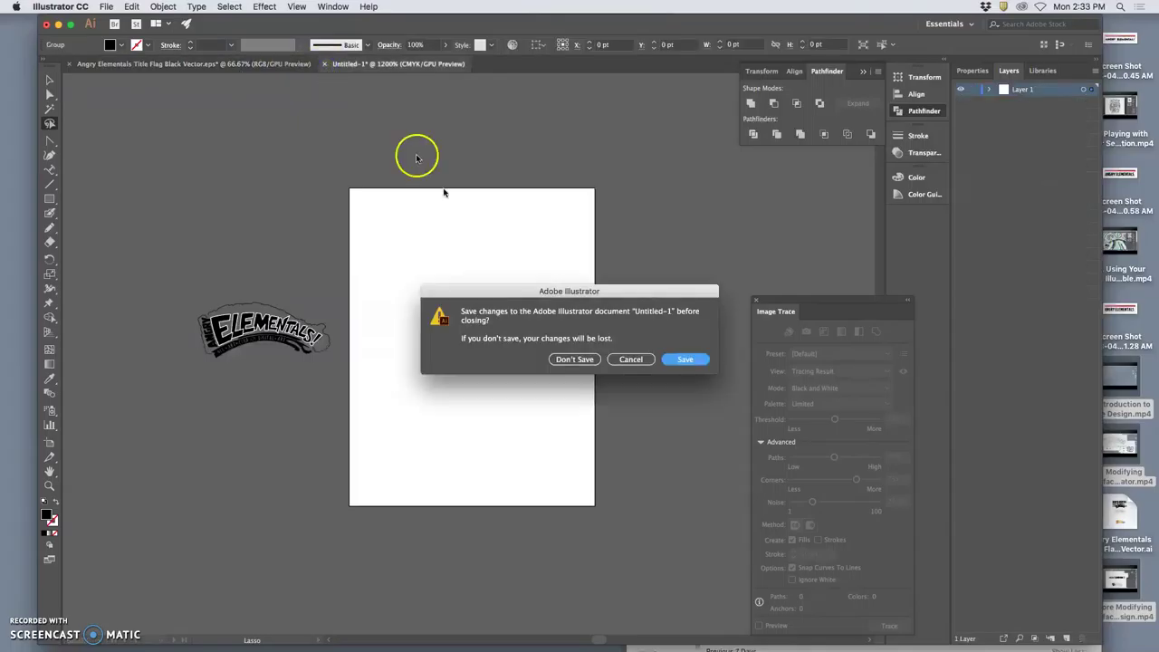
{"action": "left_click", "coordinate": [573, 360]}
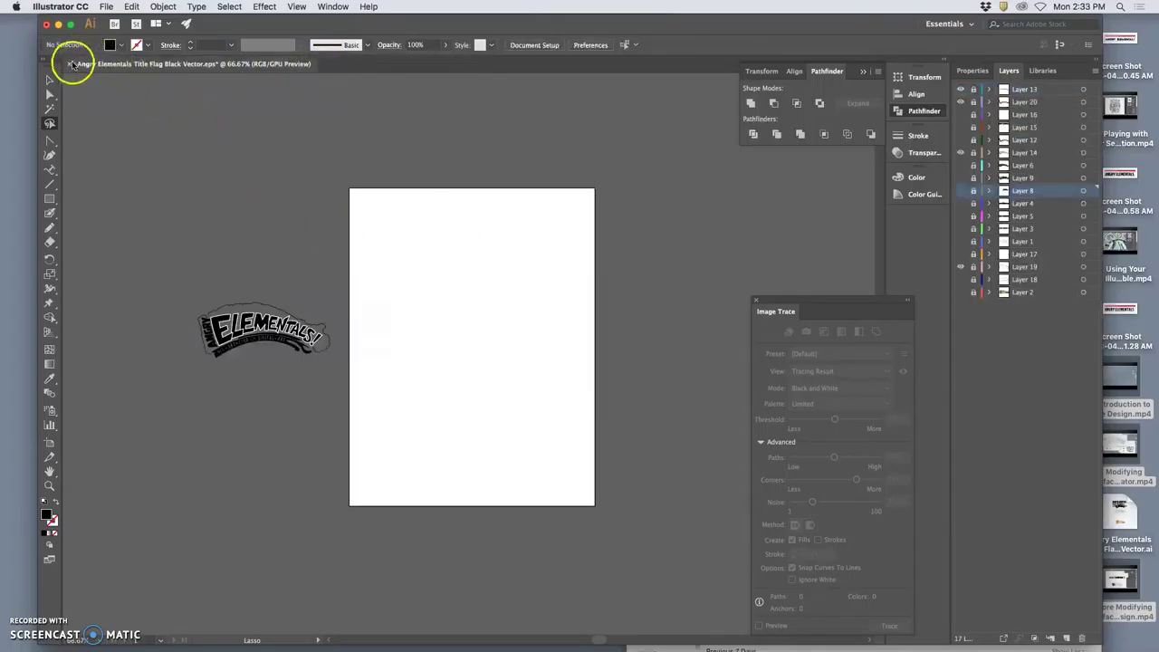
Save and close the title flag document, then close the Illustrator start window
{"action": "left_click", "coordinate": [70, 64]}
{"action": "left_click", "coordinate": [678, 359]}
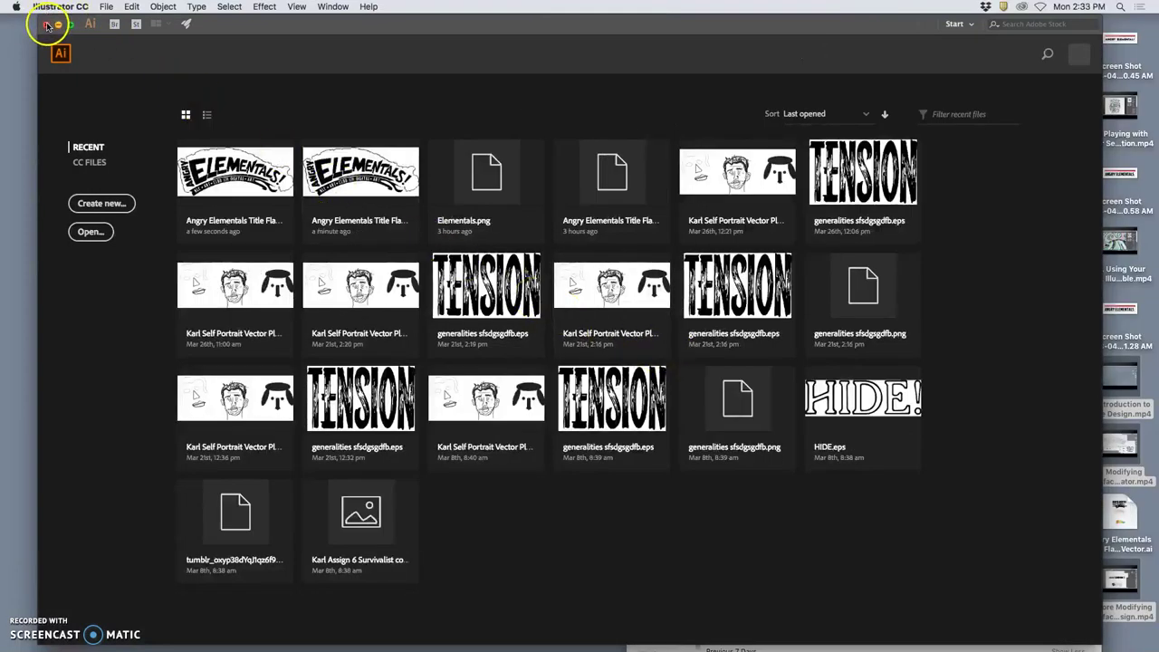
{"action": "left_click", "coordinate": [46, 25]}
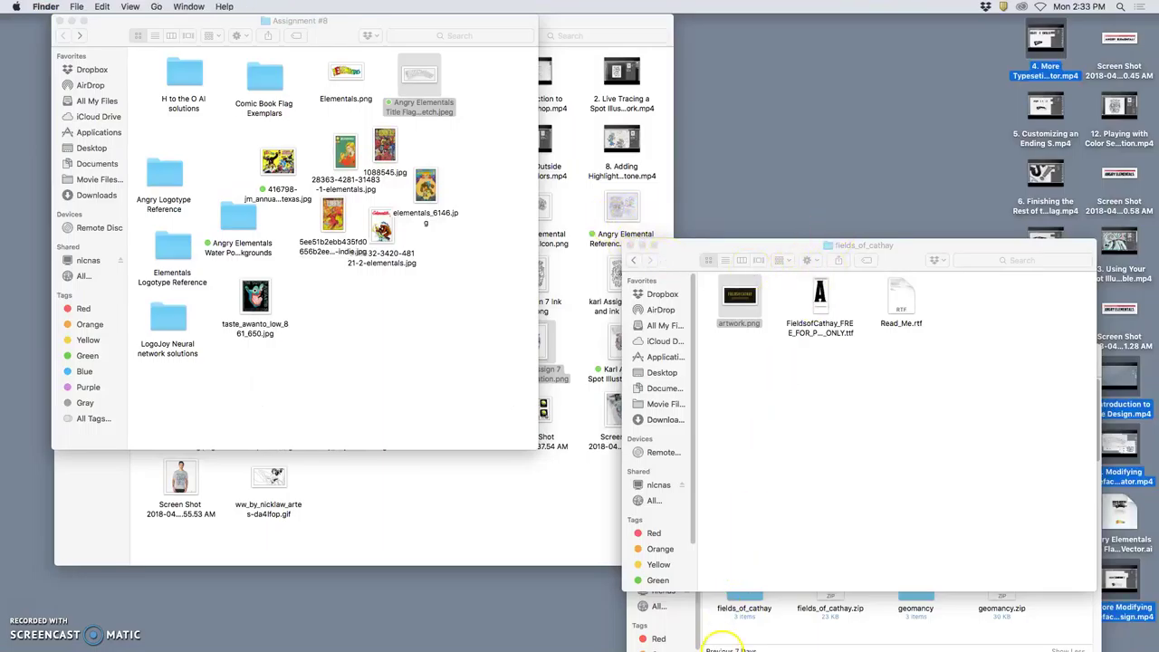
Reposition the title flag EPS on the desktop, then bring Photoshop to the front
{"action": "key", "text": "F11"}
{"action": "left_click_drag", "start_coordinate": [1042, 378], "coordinate": [901, 99]}
{"action": "key", "text": "F11"}
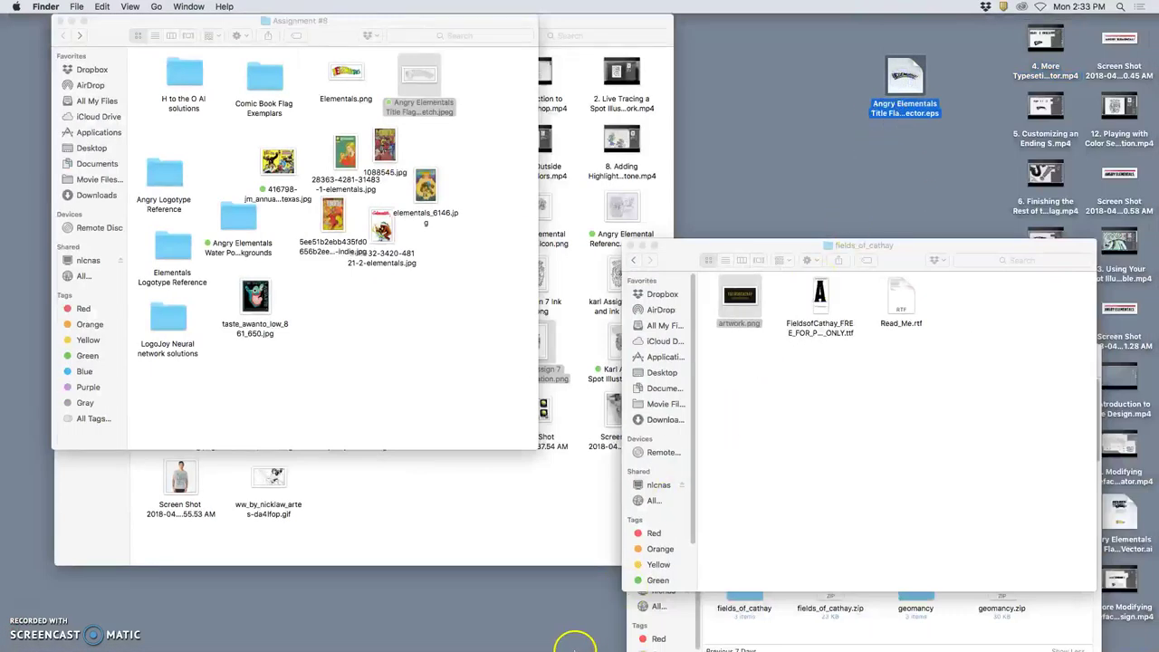
{"action": "left_click", "coordinate": [751, 627]}
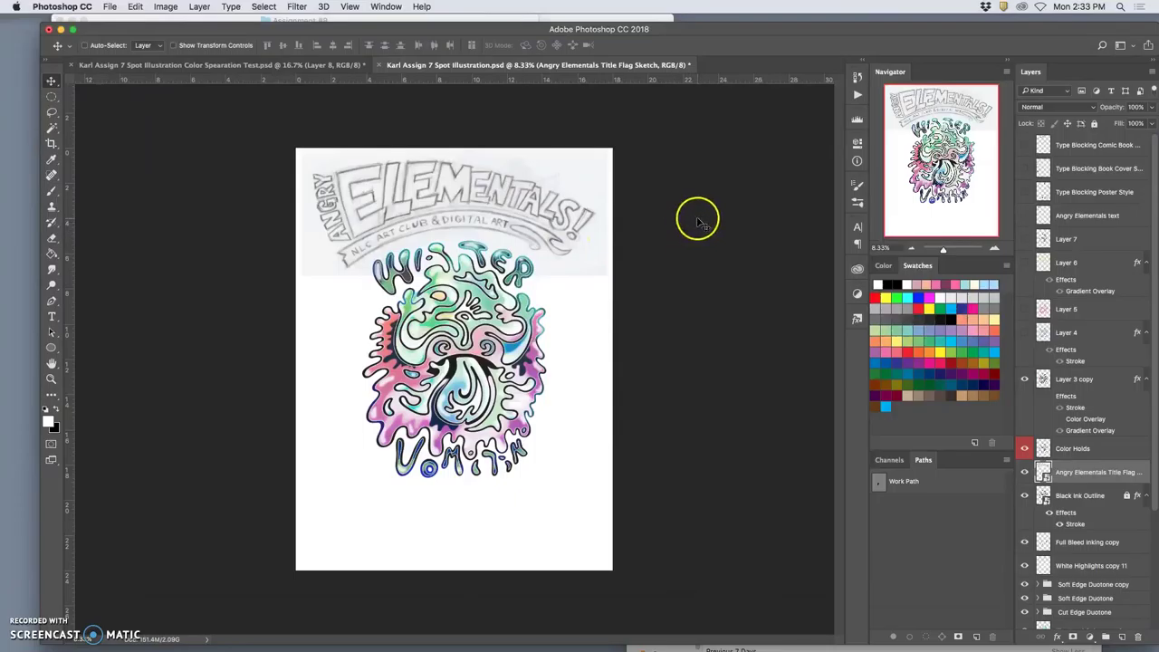
Place the title flag EPS on the poster canvas, scaled to about 327%
{"action": "key", "text": "F11"}
{"action": "left_click_drag", "start_coordinate": [905, 74], "coordinate": [457, 207]}
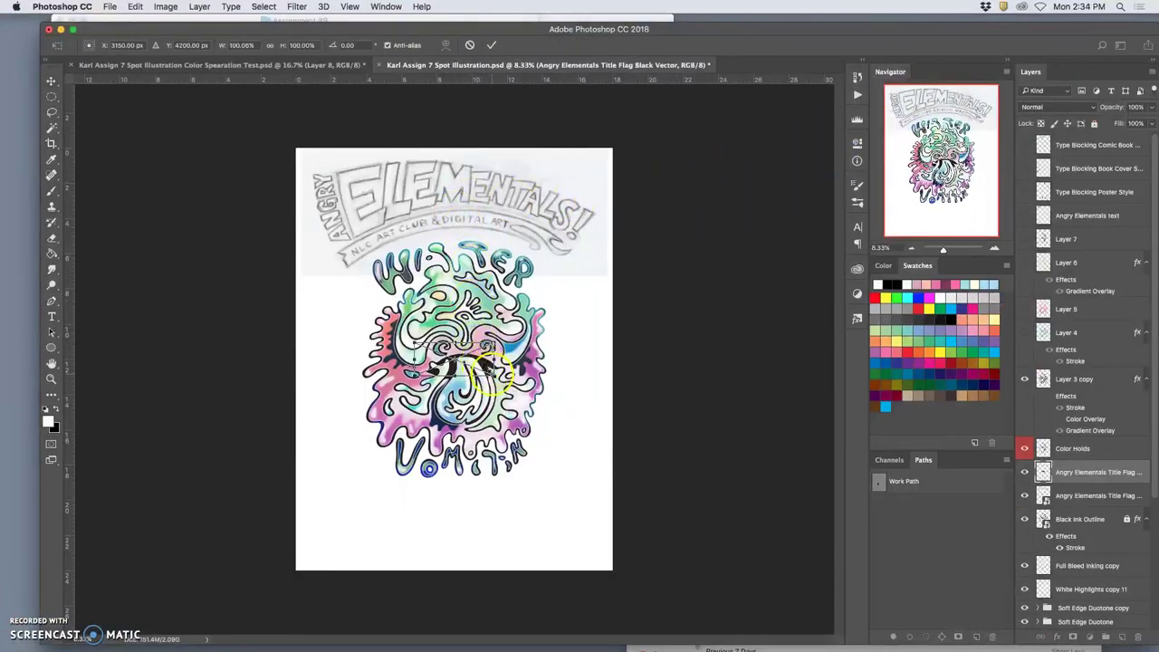
{"action": "left_click_drag", "start_coordinate": [492, 373], "coordinate": [562, 251]}
{"action": "key", "text": "Return"}
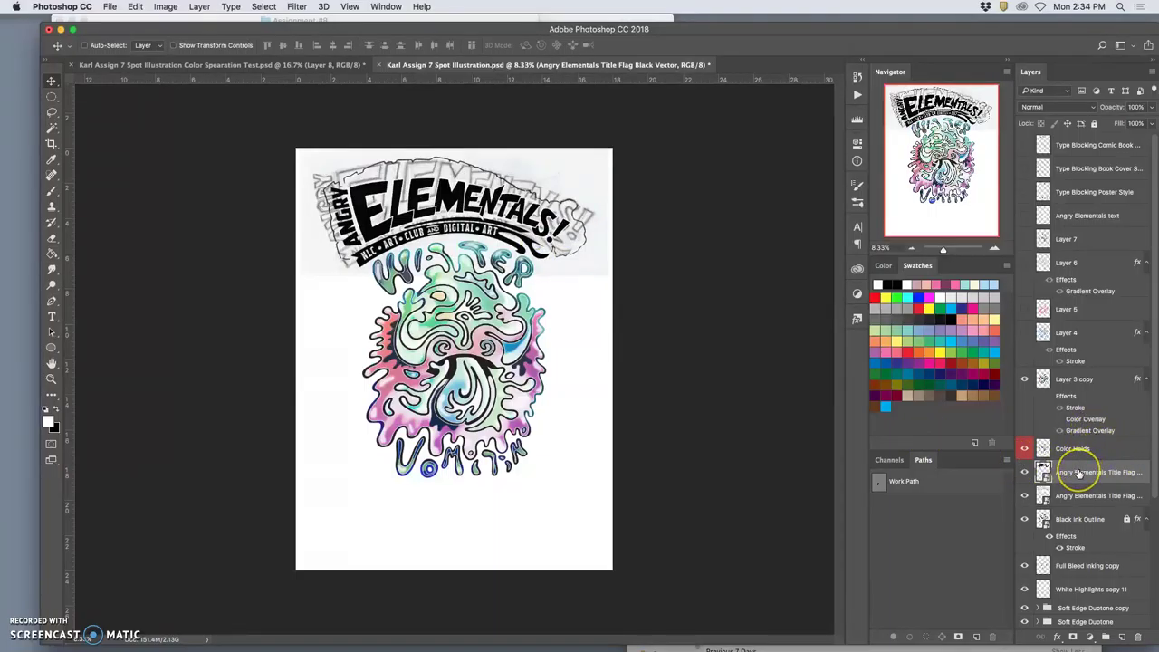
Bring both Angry Elementals Title Flag layers to the top of the stack
{"action": "left_click_drag", "start_coordinate": [1068, 472], "coordinate": [1078, 494]}
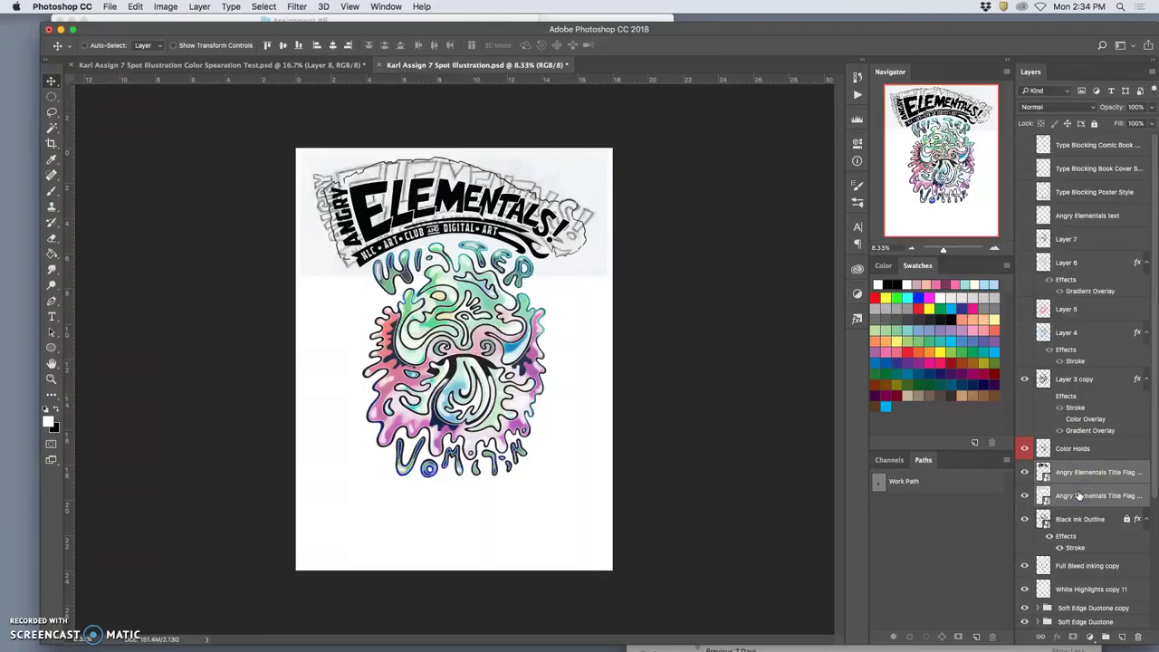
{"action": "key", "text": "super+bracketright"}
{"action": "key", "text": "super+bracketright"}
{"action": "key", "text": "super+bracketright"}
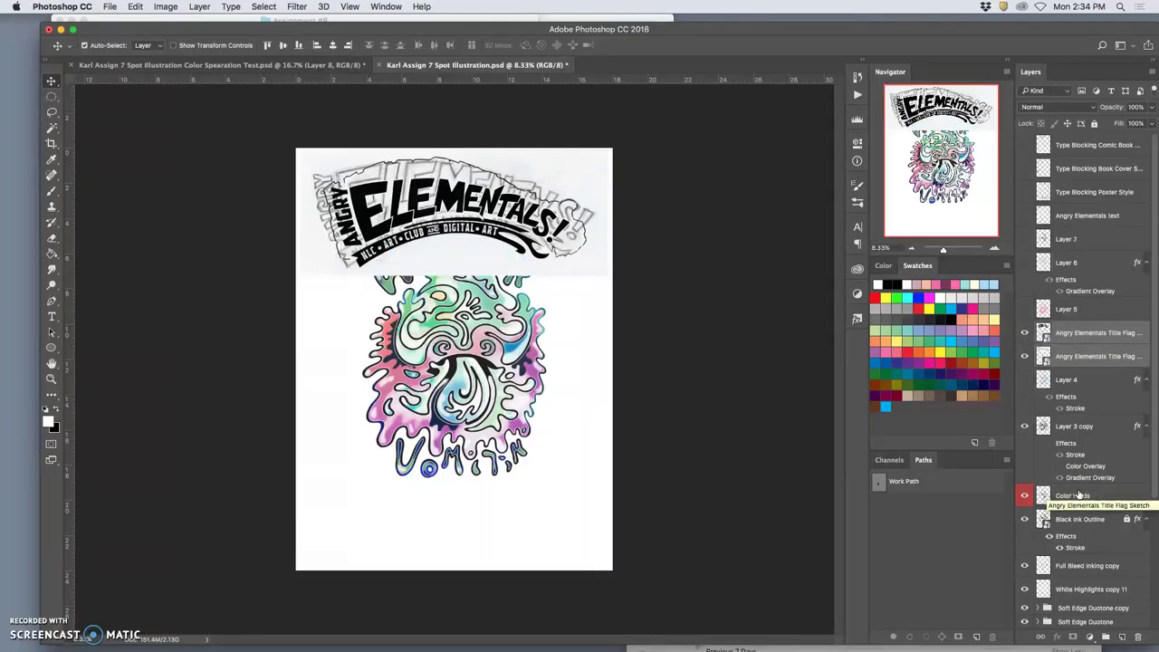
{"action": "key", "text": "super+bracketright"}
{"action": "key", "text": "super+bracketright"}
{"action": "key", "text": "super+bracketright"}
{"action": "key", "text": "super+bracketright"}
{"action": "key", "text": "super+bracketright"}
{"action": "key", "text": "super+bracketright"}
{"action": "key", "text": "super+bracketright"}
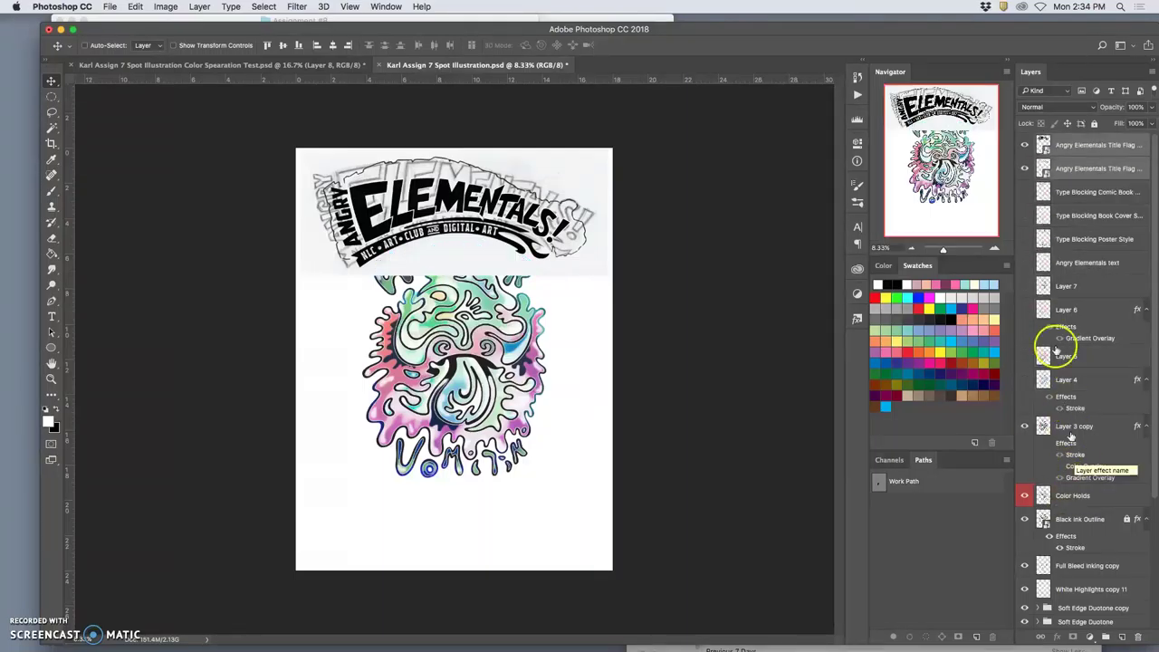
Select the Type Blocking through Layer 3 layers, unlock Black Ink Outline, and move the Water Vomit art lower
{"action": "left_click", "coordinate": [1064, 198]}
{"action": "scroll", "coordinate": [1073, 511], "scroll_direction": "down", "scroll_amount": 5}
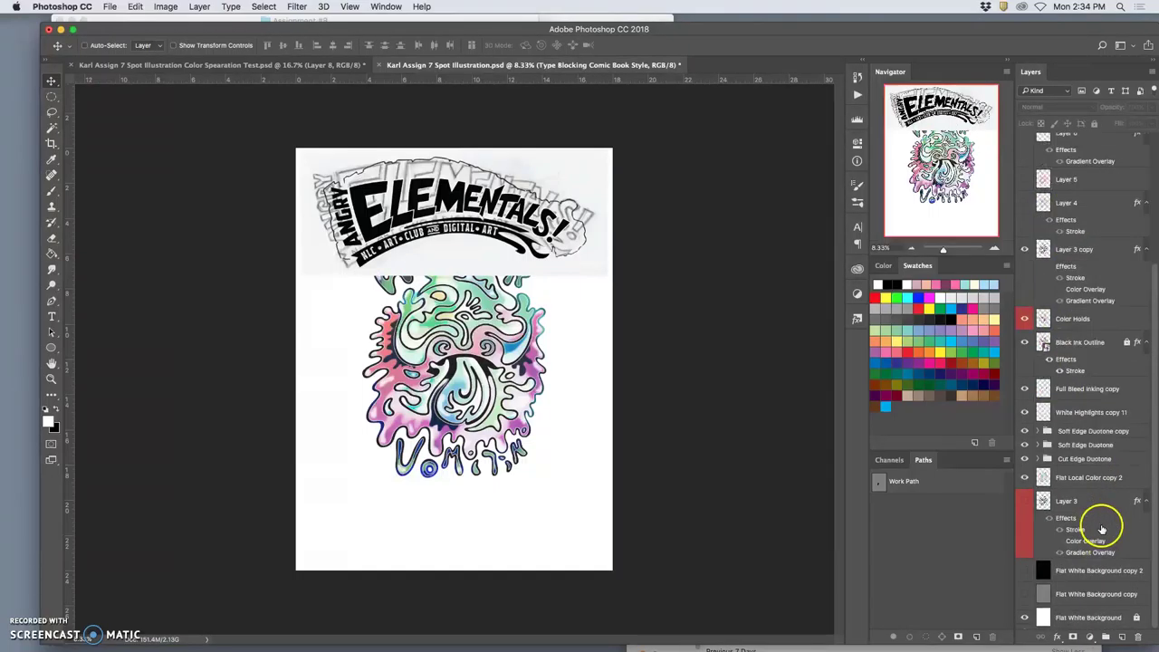
{"action": "left_click", "coordinate": [1080, 499], "text": "shift"}
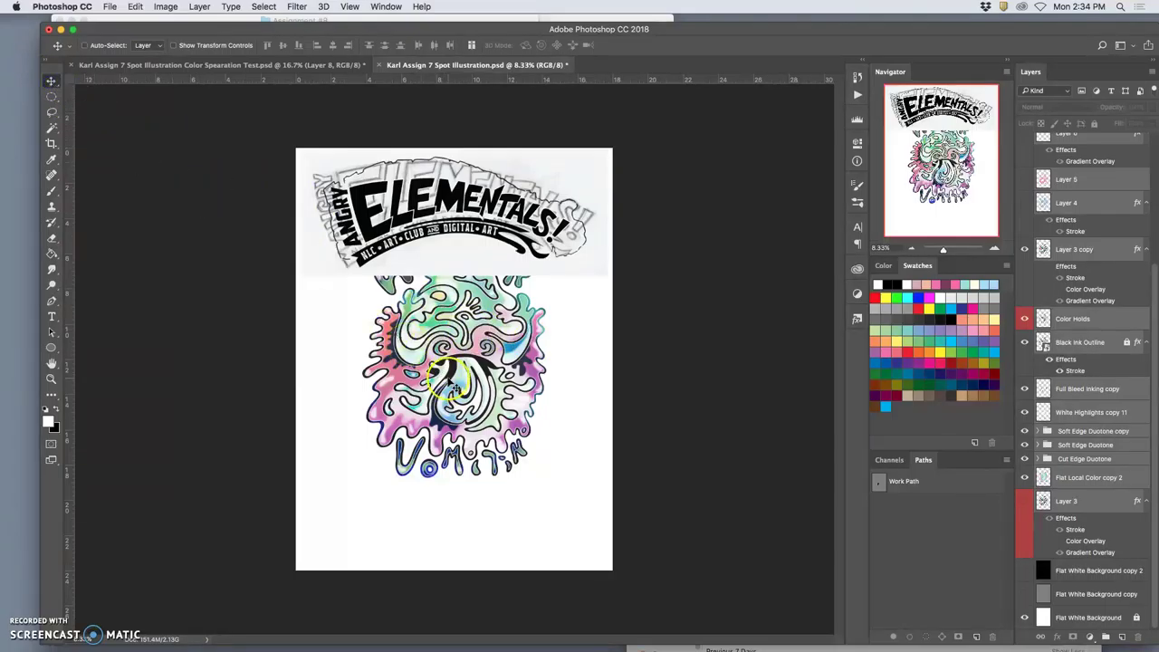
{"action": "key", "text": "Right"}
{"action": "left_click", "coordinate": [675, 224]}
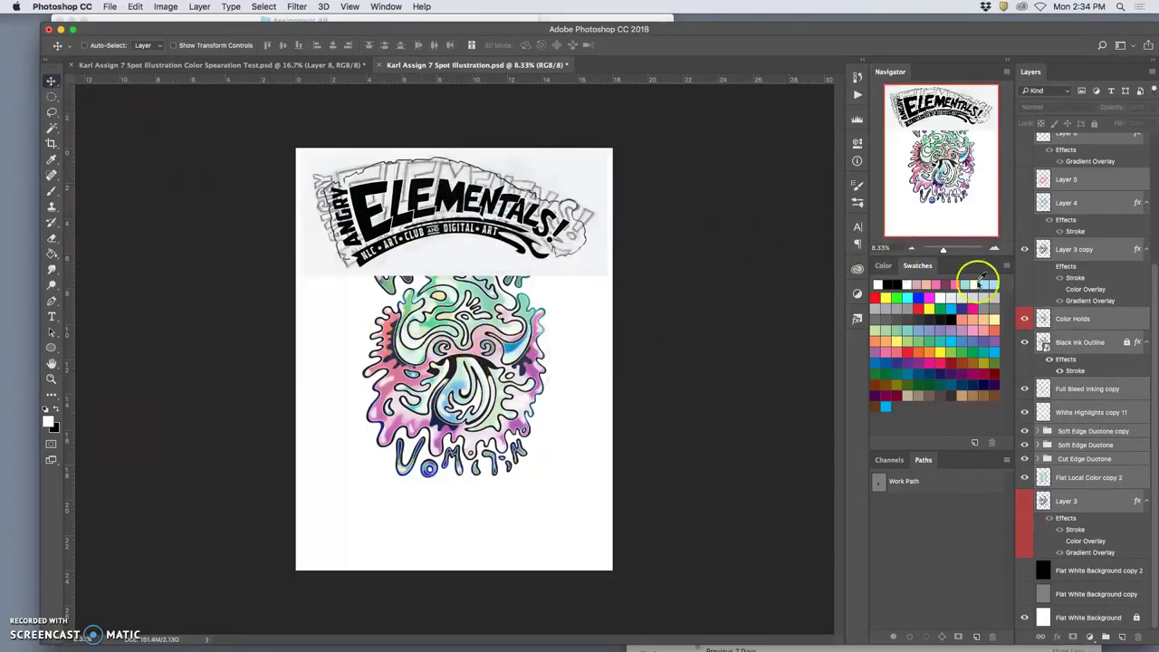
{"action": "left_click", "coordinate": [1126, 342]}
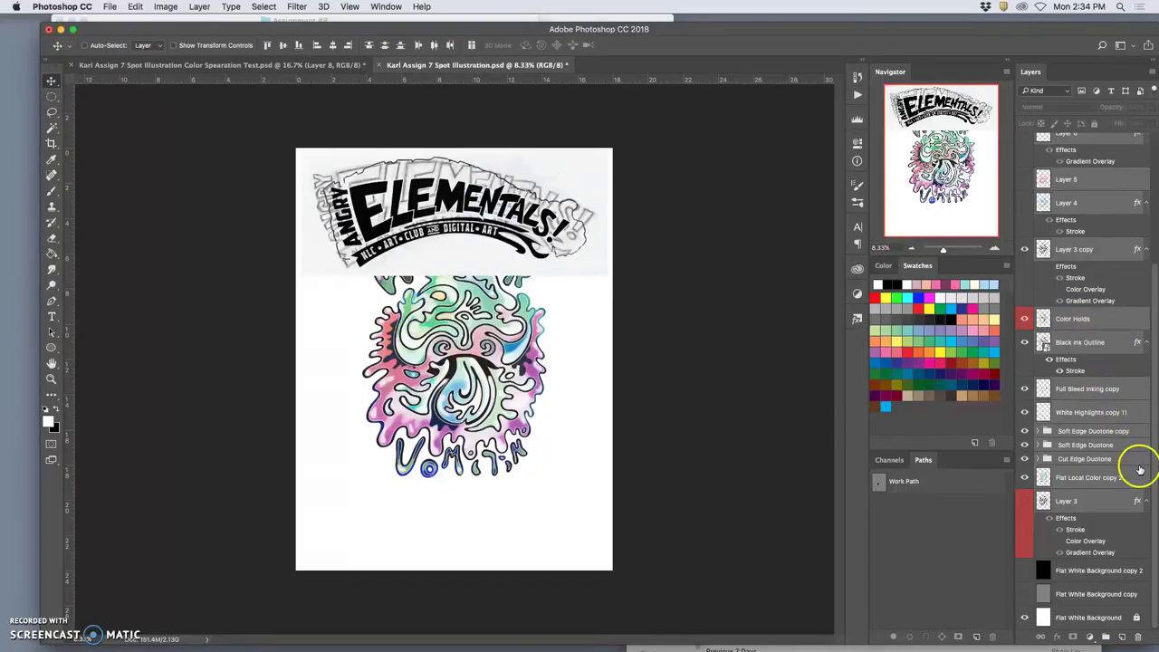
{"action": "scroll", "coordinate": [1125, 422], "scroll_direction": "up", "scroll_amount": 5}
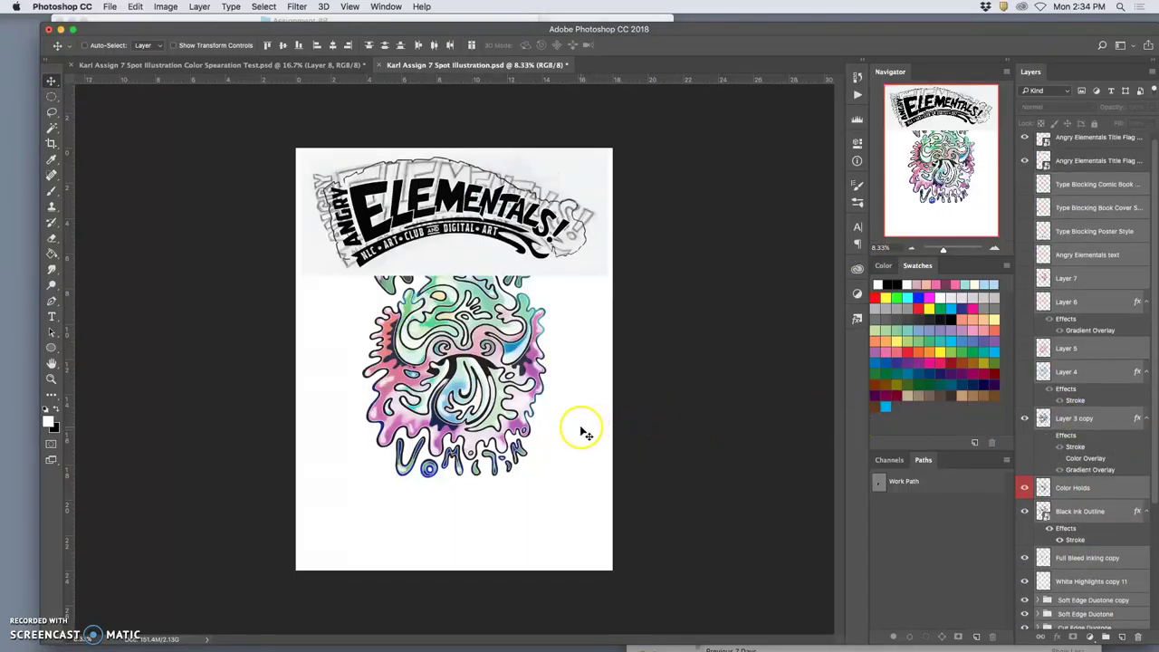
{"action": "left_click_drag", "start_coordinate": [582, 431], "coordinate": [533, 418]}
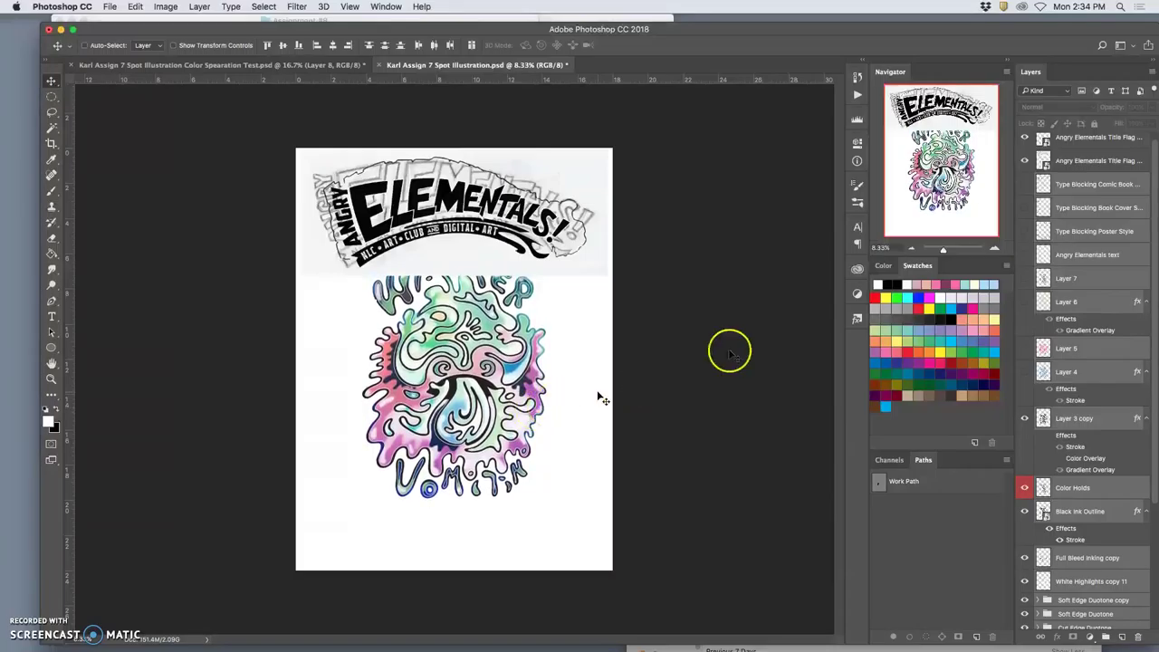
Hide the faded title sketch and move the top title flag layer down one place
{"action": "left_click", "coordinate": [1025, 160]}
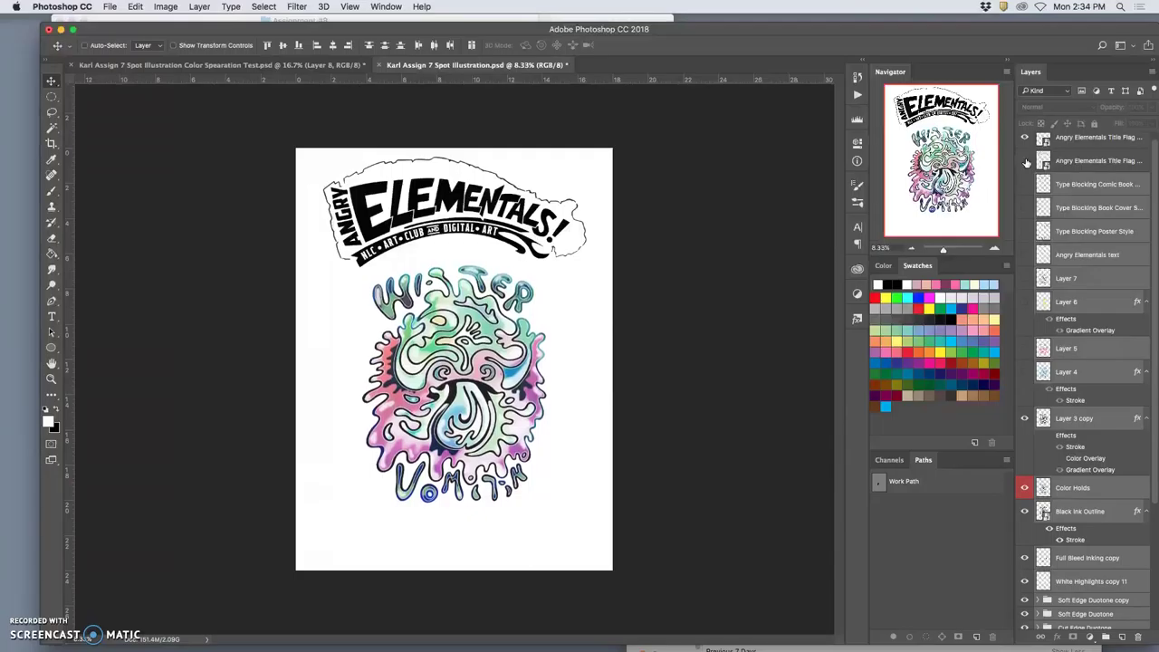
{"action": "left_click", "coordinate": [1074, 138]}
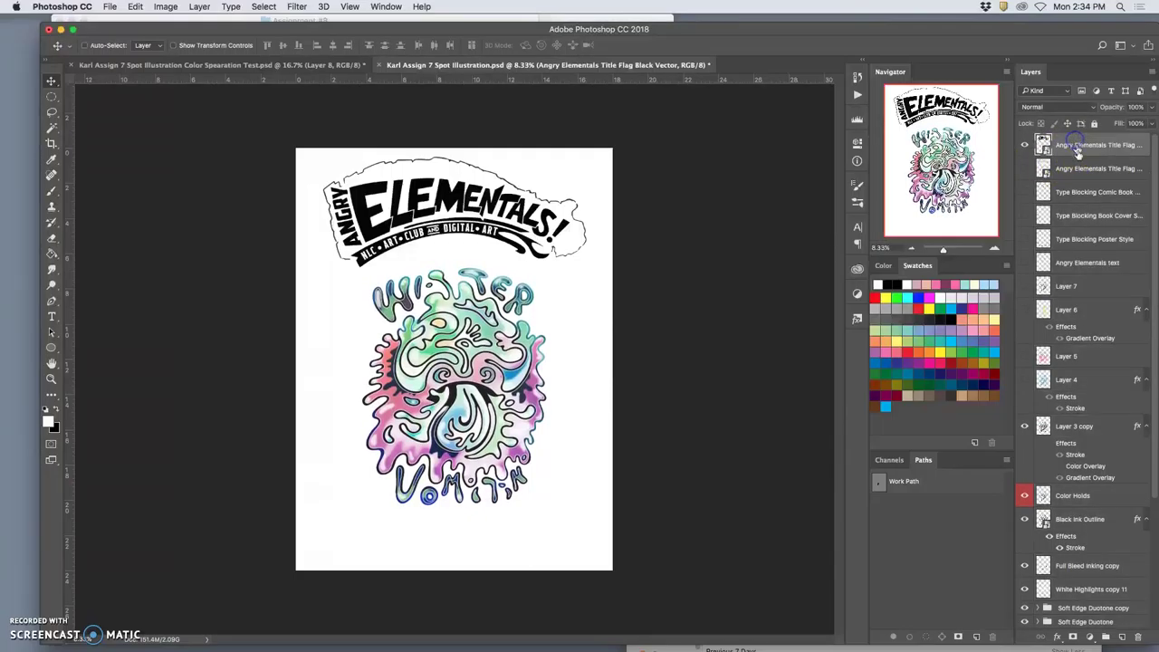
{"action": "left_click_drag", "start_coordinate": [1046, 166], "coordinate": [1069, 171]}
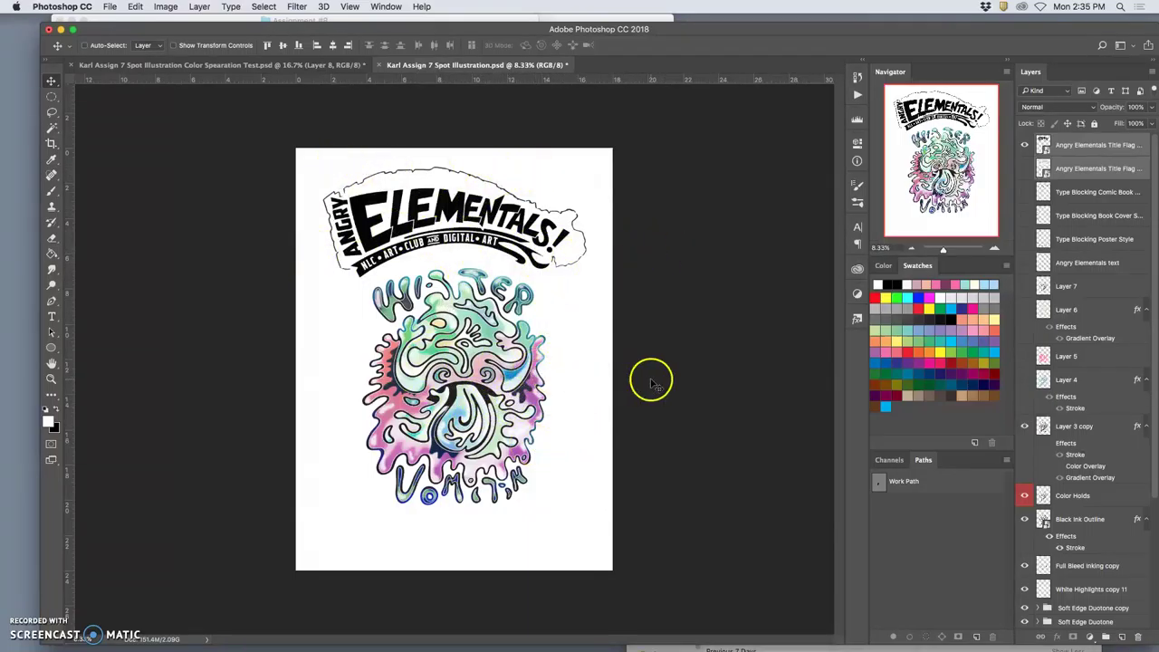
Hide the Flat White Background copy 2 and copy layers (black and grey) to leave plain white
{"action": "scroll", "coordinate": [1086, 484], "scroll_direction": "down", "scroll_amount": 6}
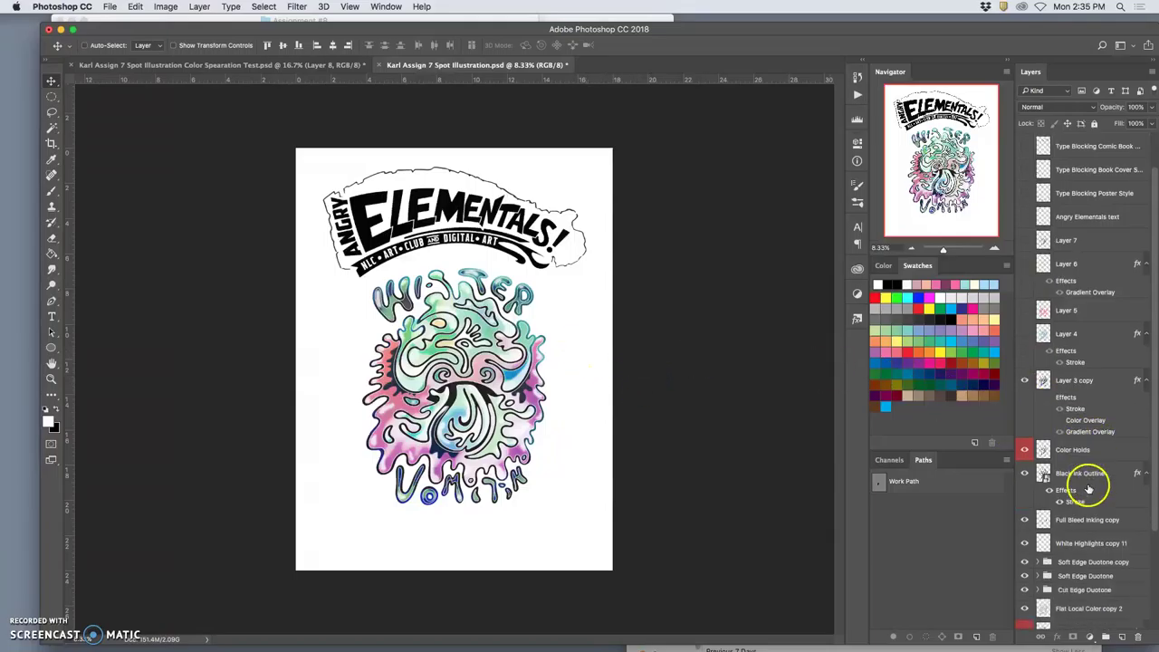
{"action": "left_click", "coordinate": [1025, 571]}
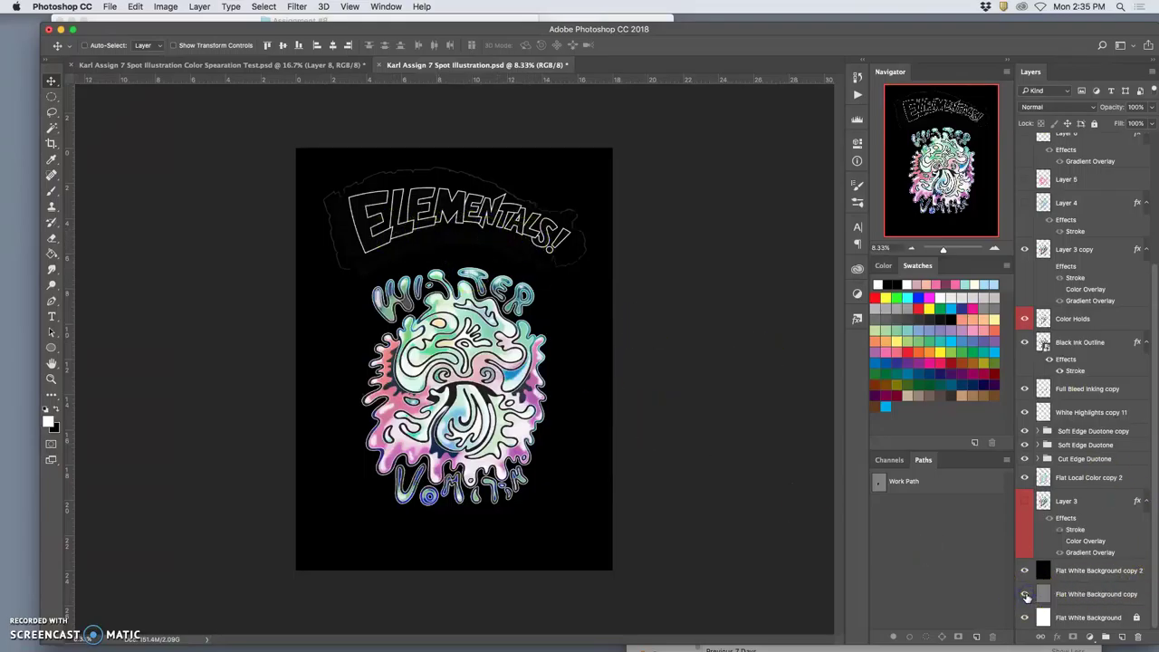
{"action": "left_click", "coordinate": [1025, 576]}
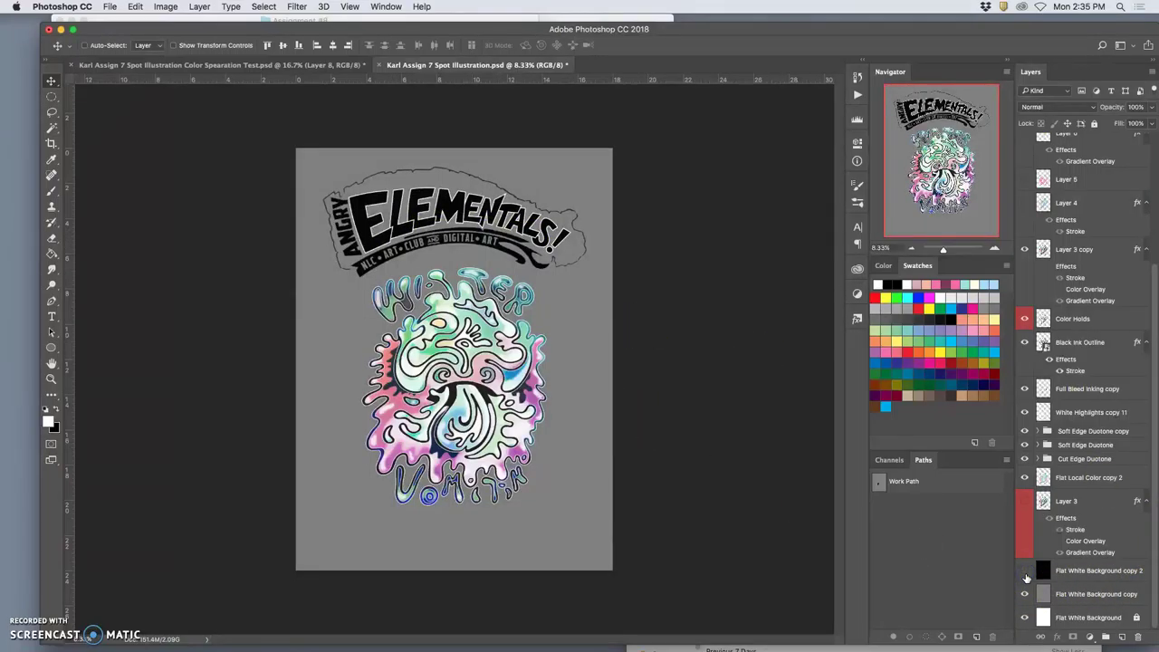
{"action": "left_click", "coordinate": [1025, 572]}
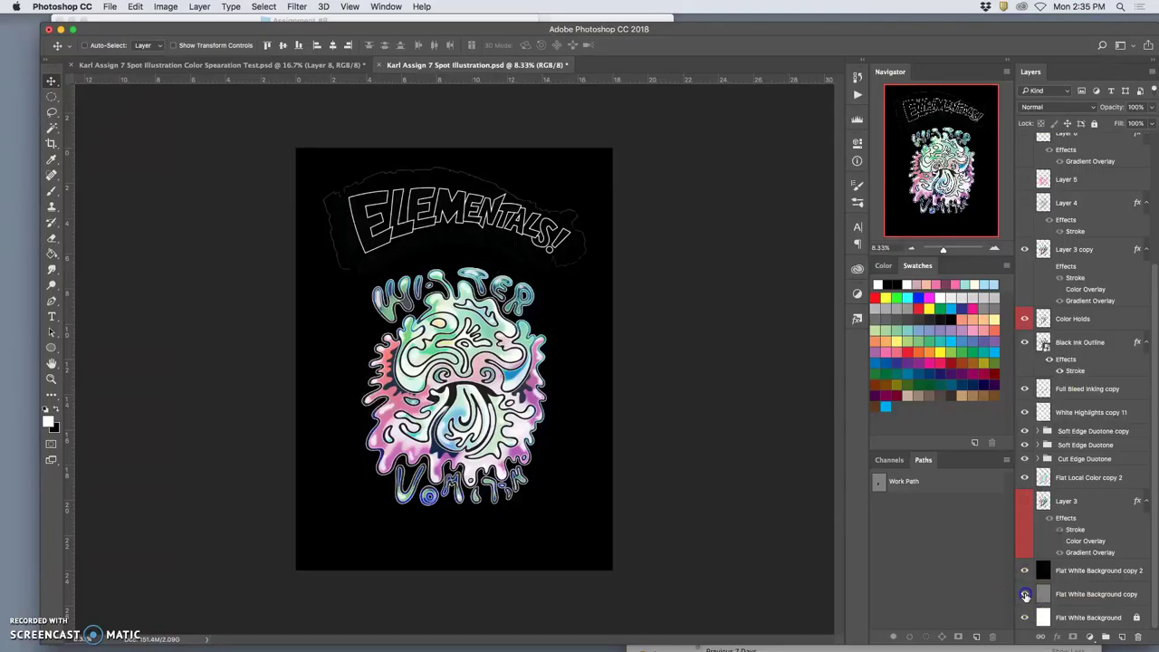
{"action": "left_click_drag", "start_coordinate": [1025, 577], "coordinate": [1026, 588]}
{"action": "left_click", "coordinate": [1026, 575]}
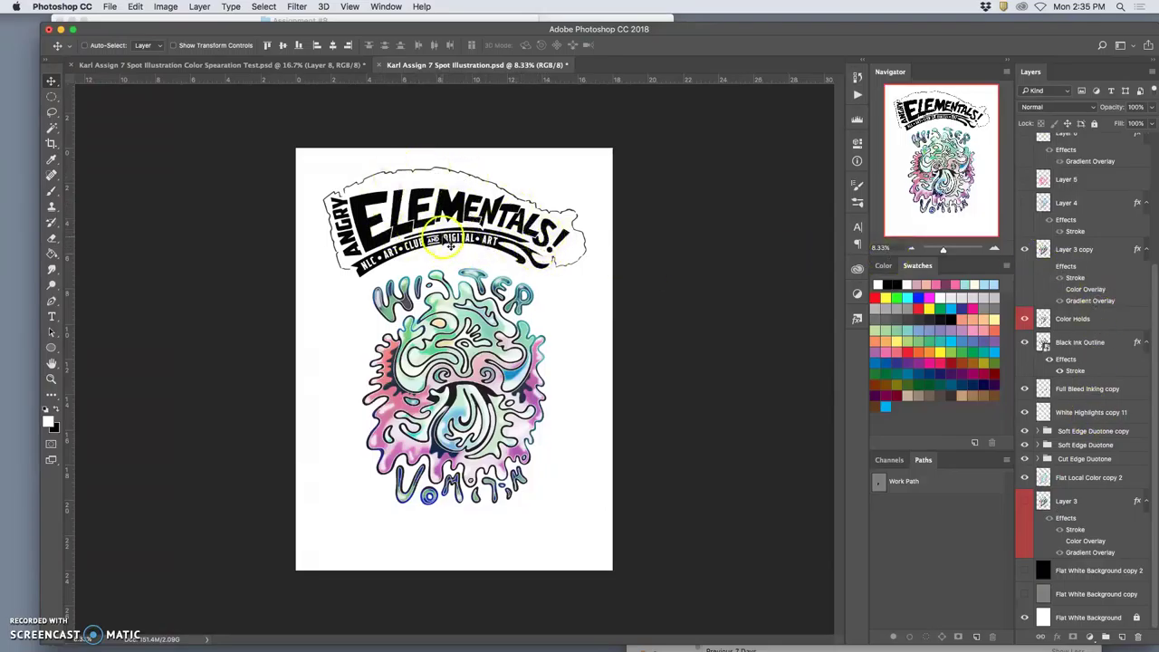
{"action": "scroll", "coordinate": [449, 244], "scroll_direction": "up", "scroll_amount": 5}
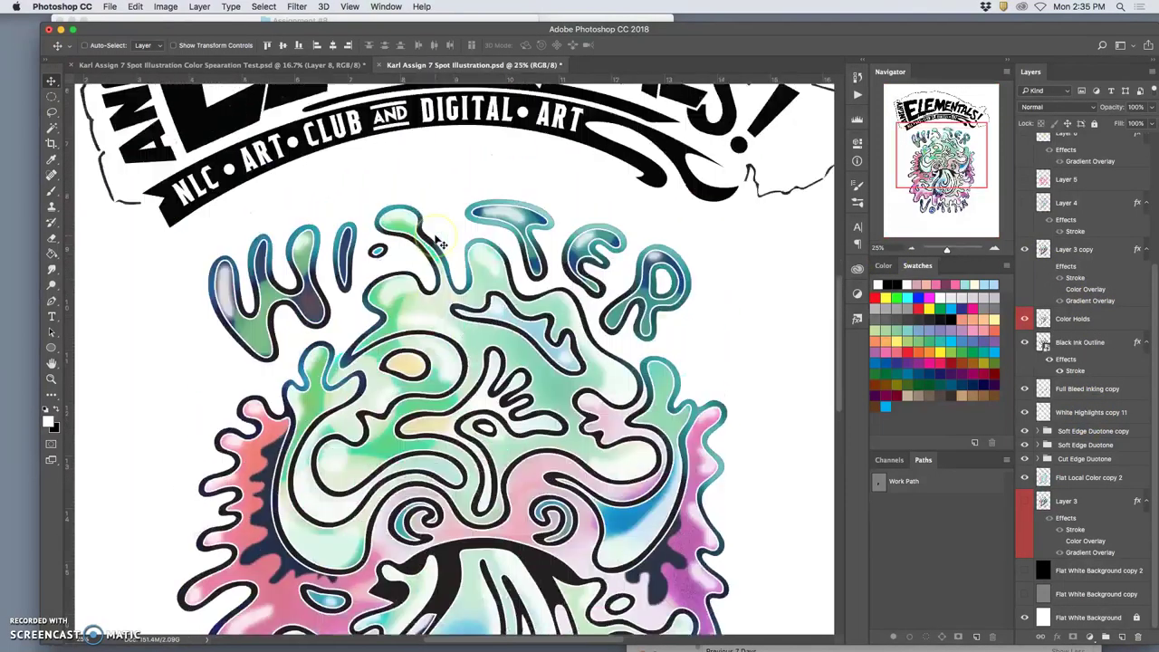
{"action": "scroll", "coordinate": [440, 242], "scroll_direction": "up", "scroll_amount": 2}
{"action": "scroll", "coordinate": [391, 230], "scroll_direction": "up", "scroll_amount": 2}
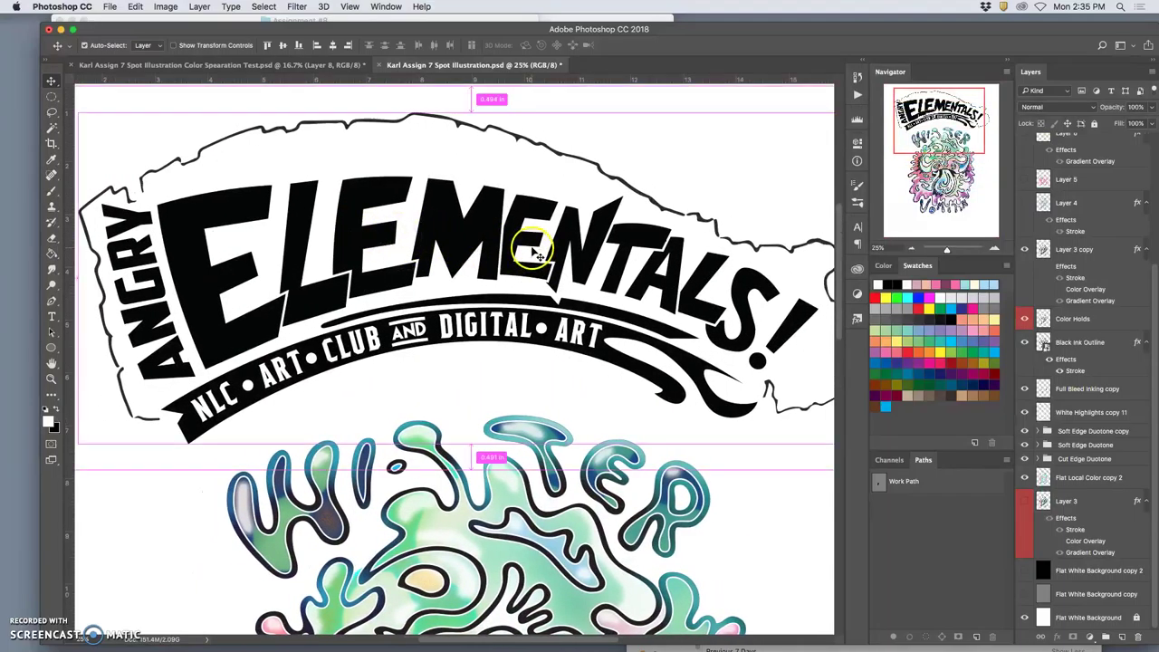
{"action": "key", "text": "super+minus"}
{"action": "key", "text": "super+minus"}
{"action": "key", "text": "super+minus"}
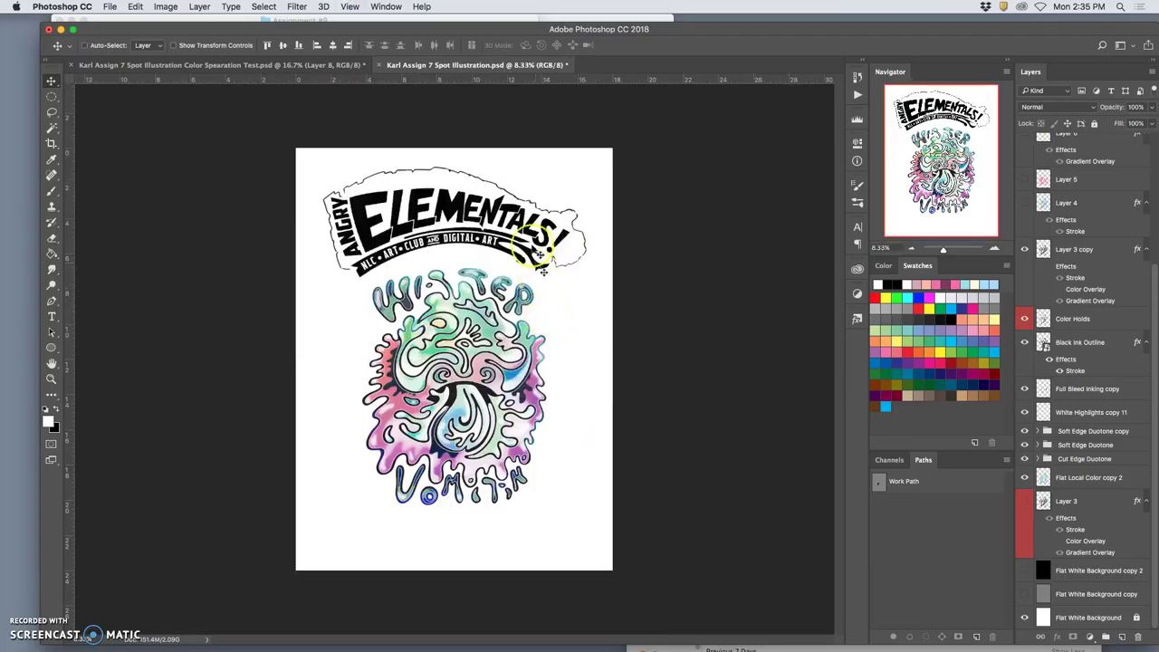
{"action": "left_click", "coordinate": [114, 9]}
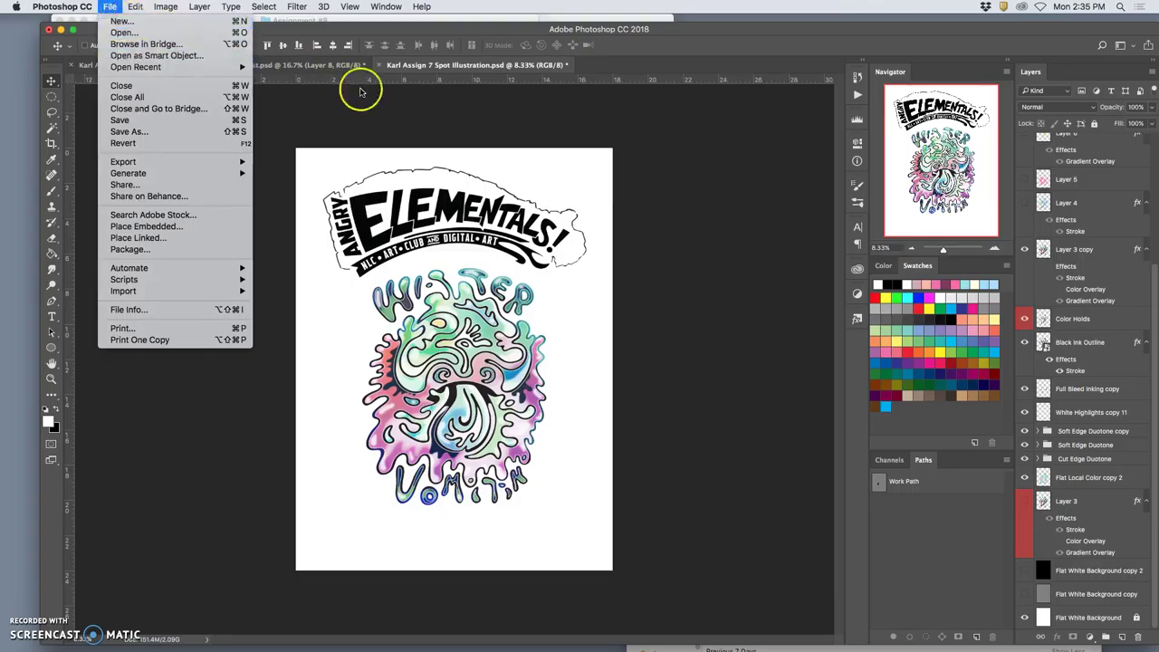
{"action": "left_click", "coordinate": [262, 47]}
{"action": "left_click", "coordinate": [166, 7]}
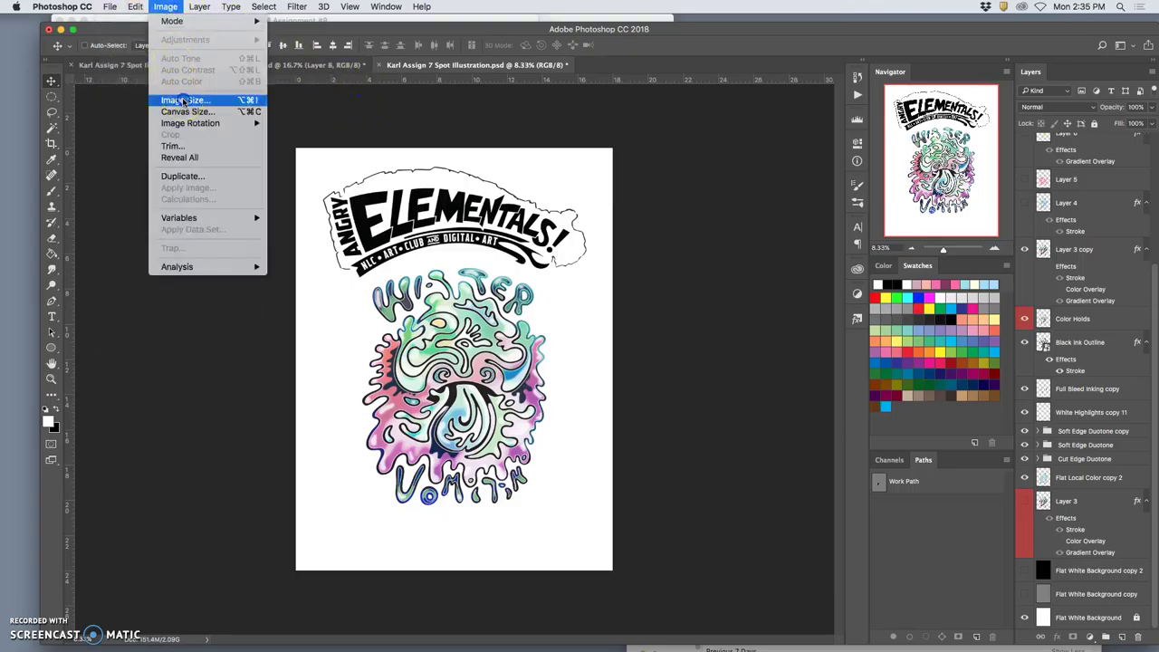
{"action": "left_click", "coordinate": [181, 98]}
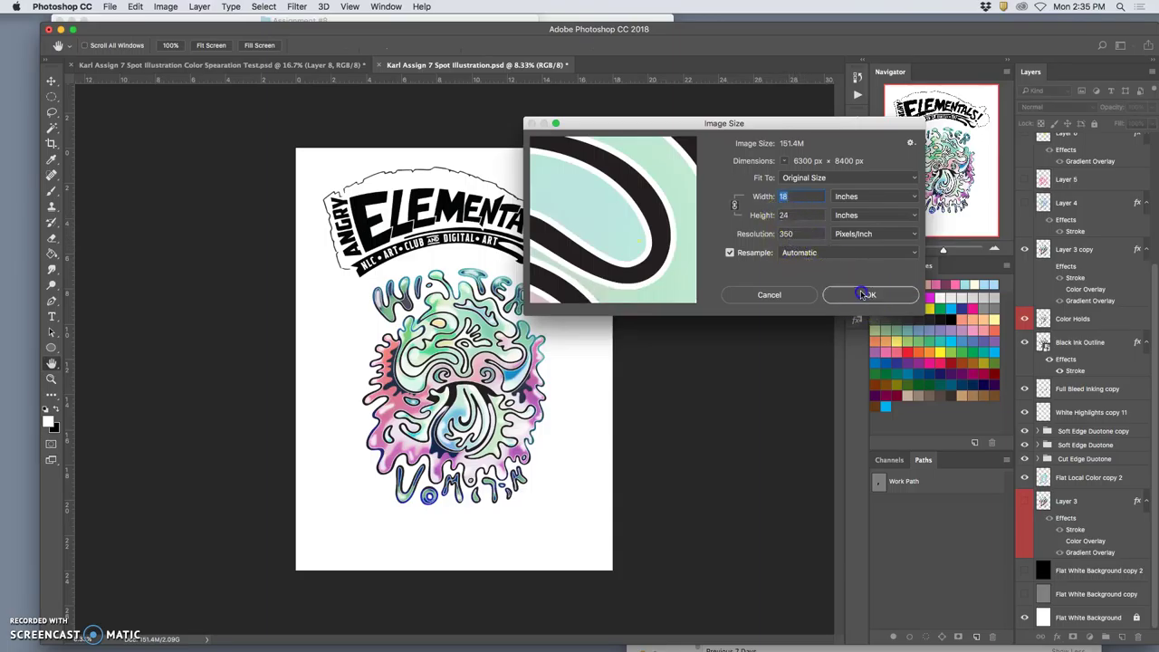
{"action": "left_click", "coordinate": [864, 294]}
Save the poster as a new file named 'Assign 8 Poster Layout.psd'
{"action": "left_click", "coordinate": [110, 6]}
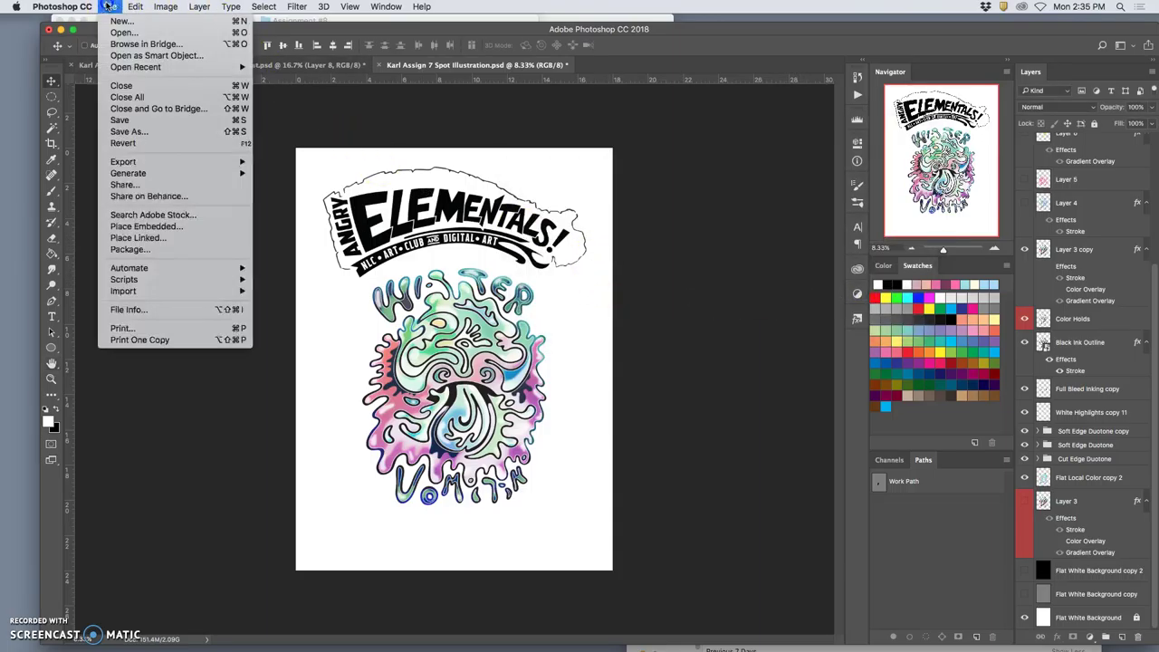
{"action": "left_click", "coordinate": [152, 136]}
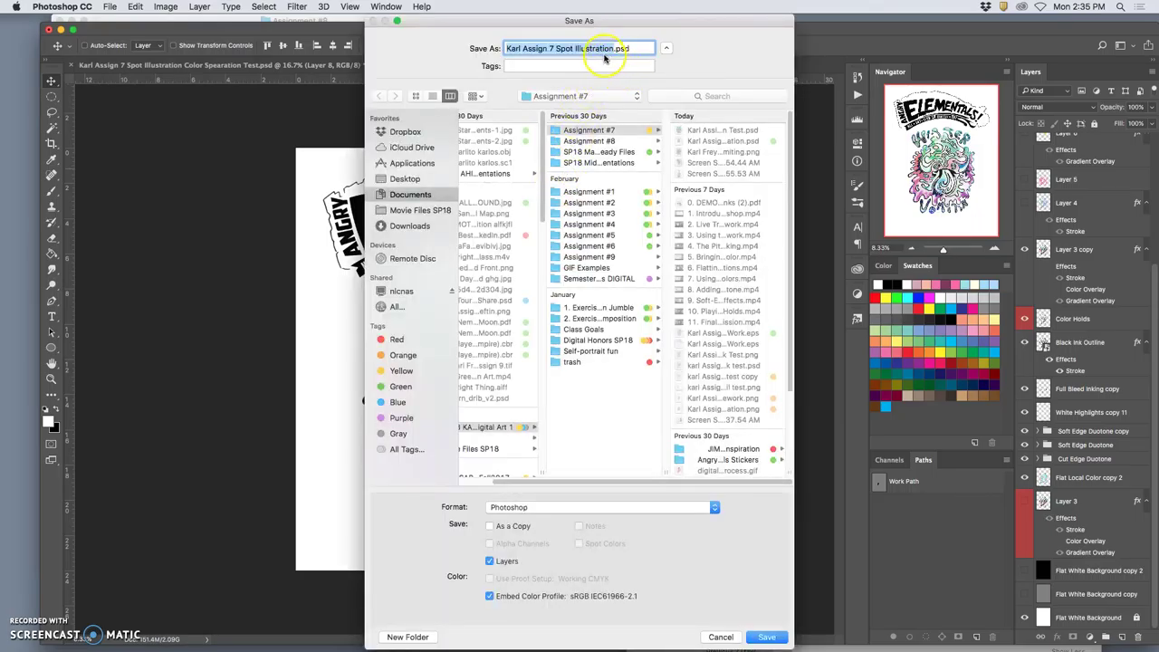
{"action": "left_click", "coordinate": [595, 49]}
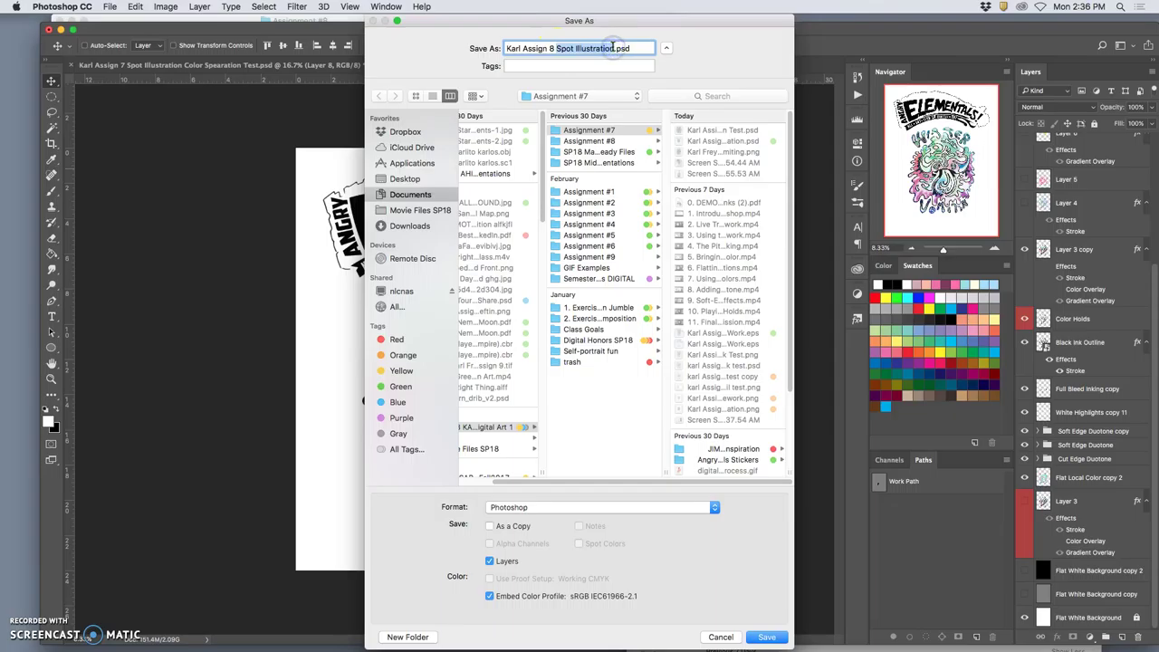
{"action": "type", "text": "Po"}
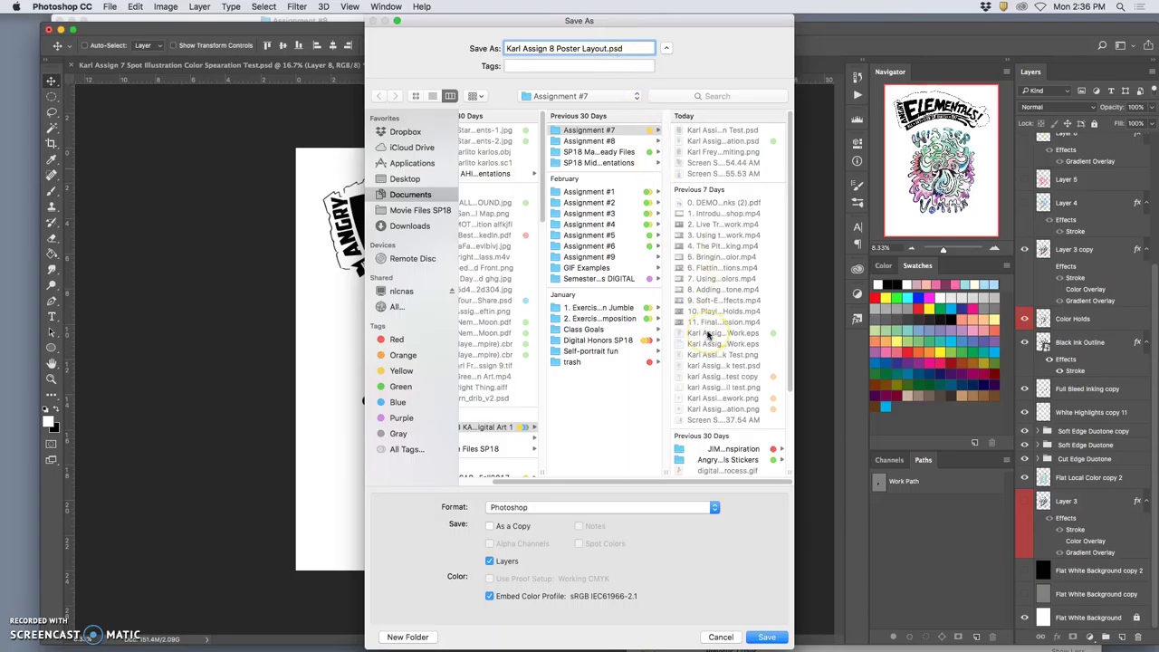
{"action": "key", "text": "super+shift+d"}
{"action": "left_click", "coordinate": [768, 636]}
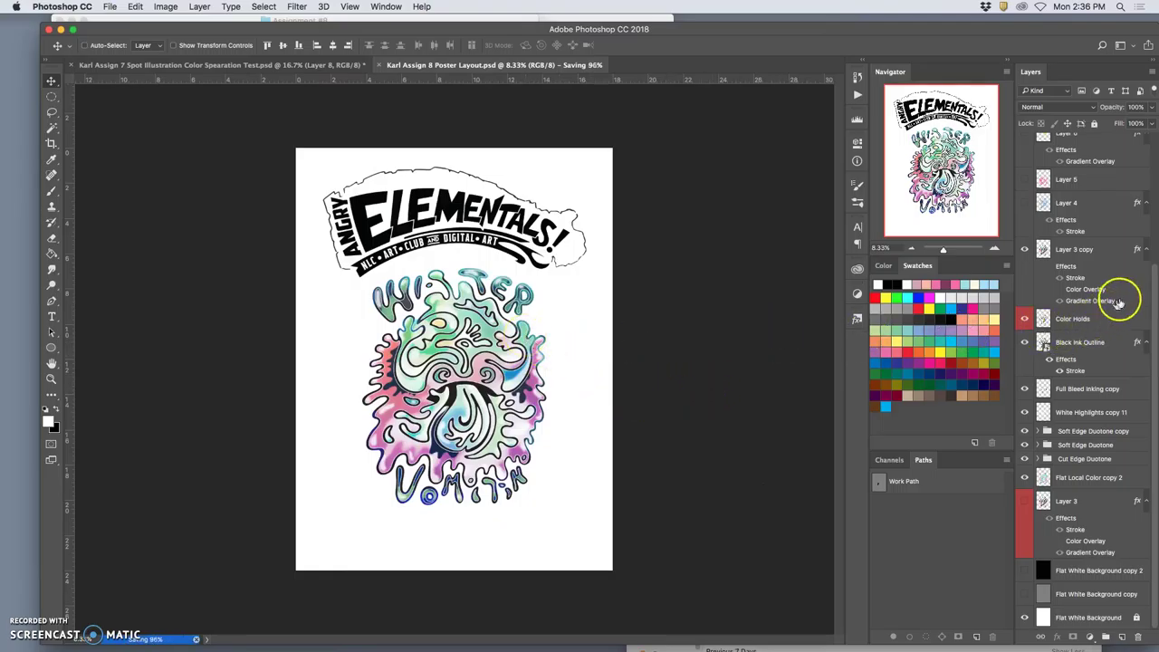
Preview Layer 4's blue and Layer 5's pink colourings, then restore the original colours
{"action": "scroll", "coordinate": [1117, 305], "scroll_direction": "up", "scroll_amount": 5}
{"action": "scroll", "coordinate": [1117, 305], "scroll_direction": "up", "scroll_amount": 2}
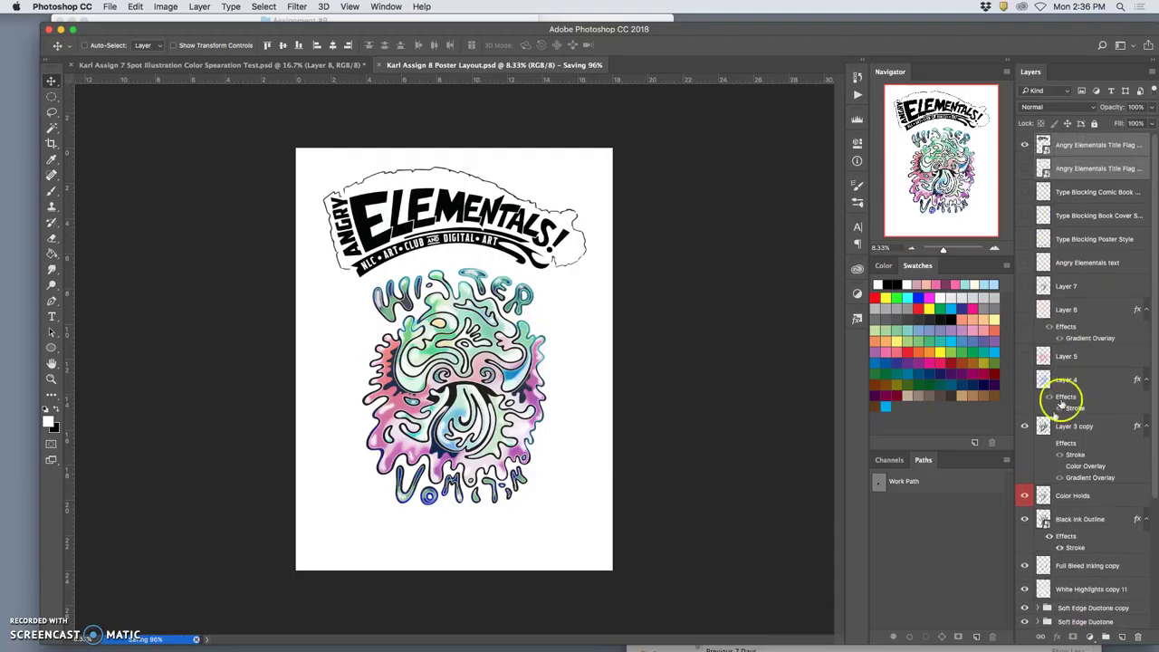
{"action": "left_click", "coordinate": [1026, 380]}
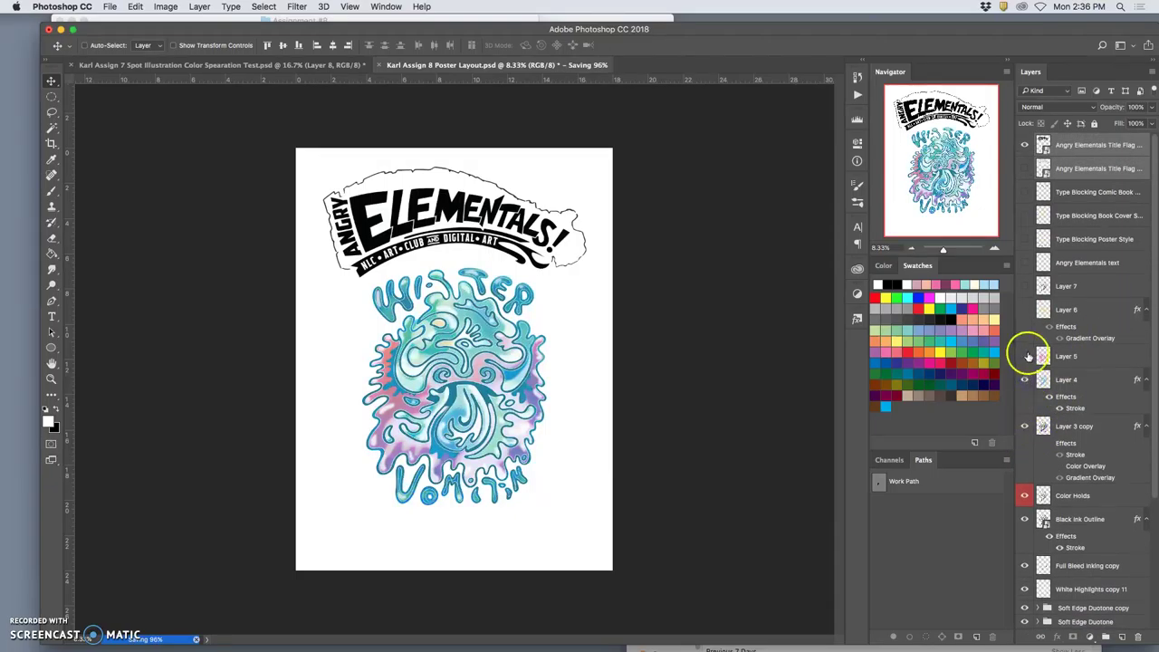
{"action": "left_click", "coordinate": [1025, 356]}
{"action": "left_click", "coordinate": [1025, 359]}
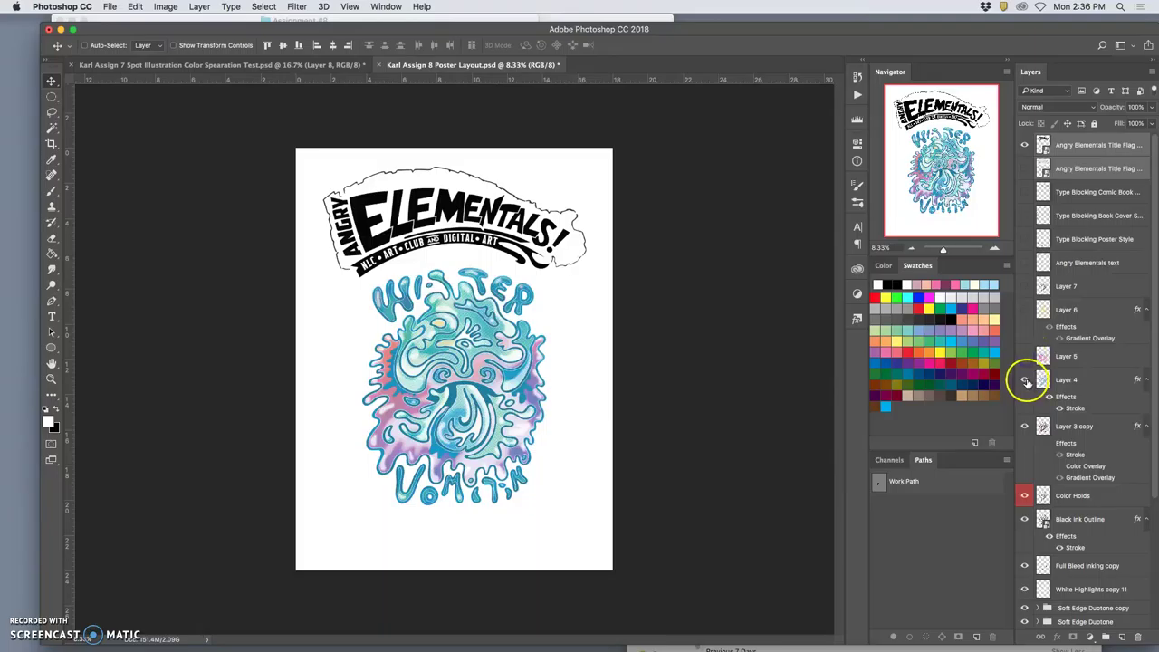
{"action": "left_click", "coordinate": [1025, 380]}
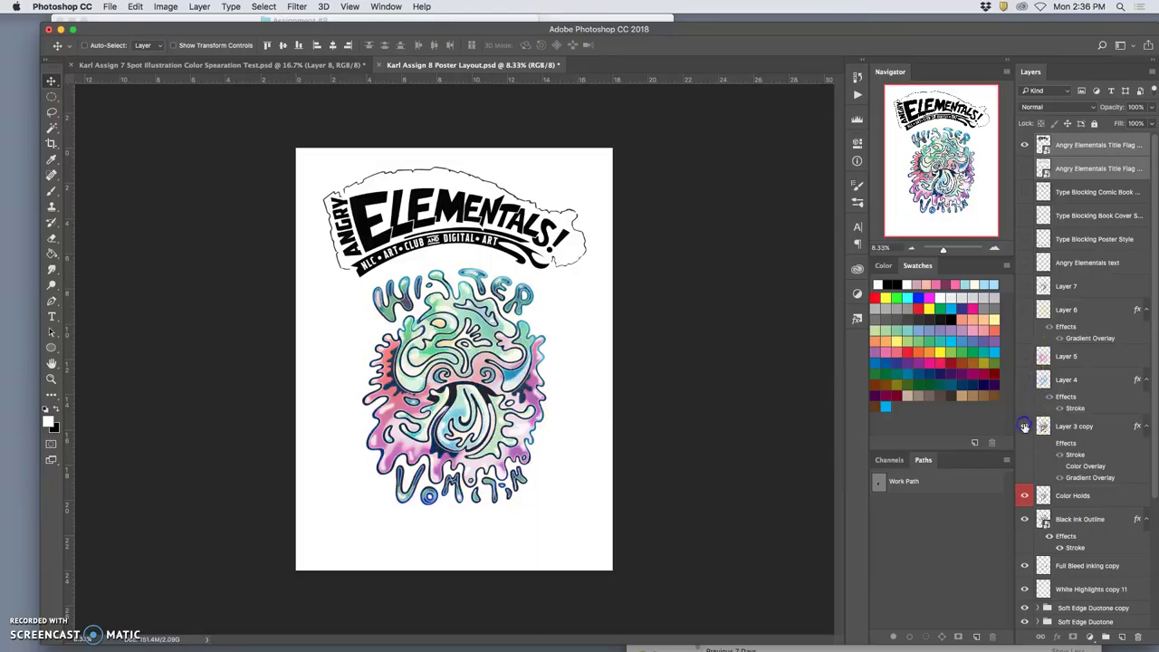
{"action": "key", "text": "super+equal"}
{"action": "key", "text": "super+minus"}
{"action": "key", "text": "super+minus"}
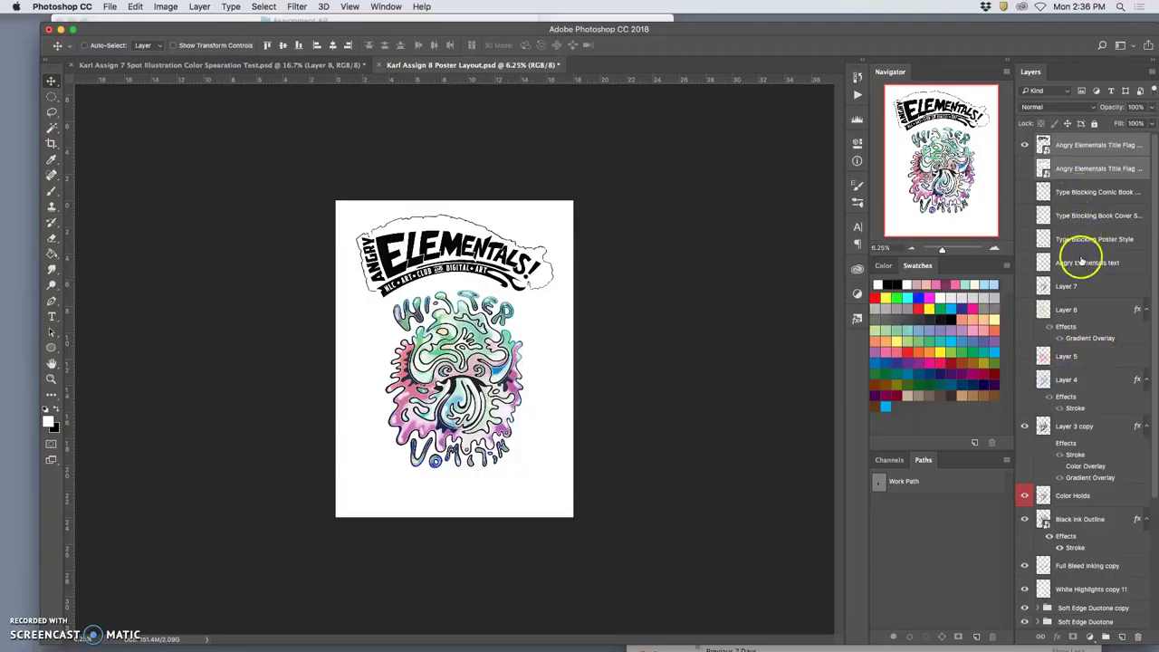
Briefly preview the Type Blocking Poster Style, Book Cover and Comic Book outlines, then hide them
{"action": "left_click", "coordinate": [1024, 240]}
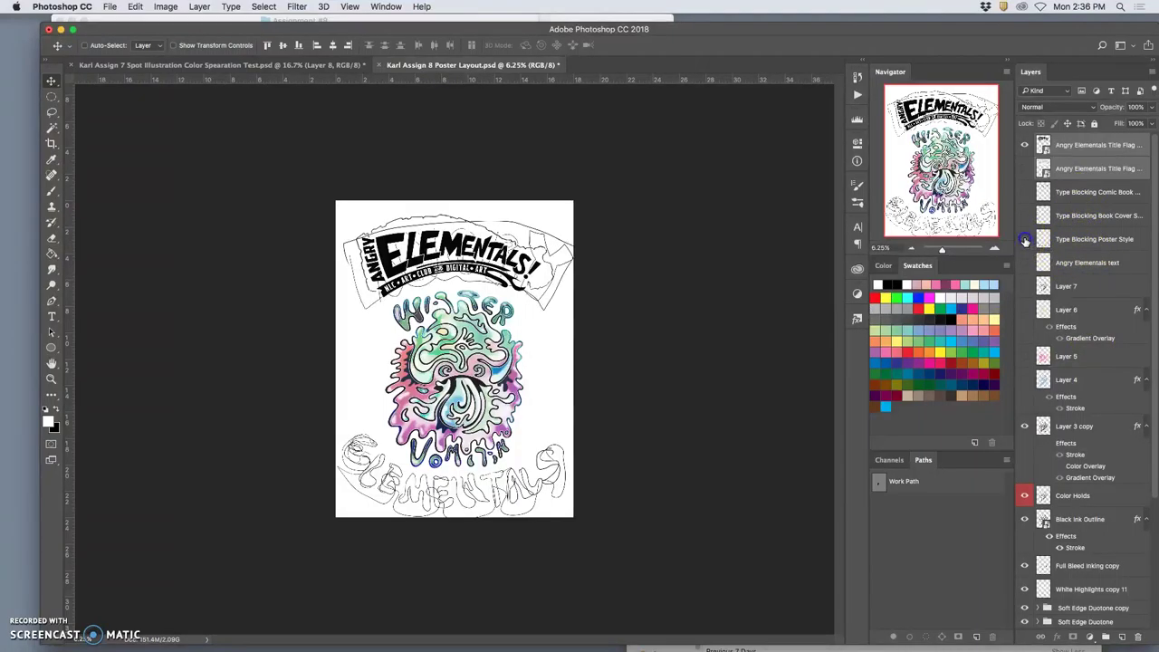
{"action": "left_click", "coordinate": [1024, 240]}
{"action": "left_click", "coordinate": [1026, 218]}
{"action": "left_click", "coordinate": [1025, 218]}
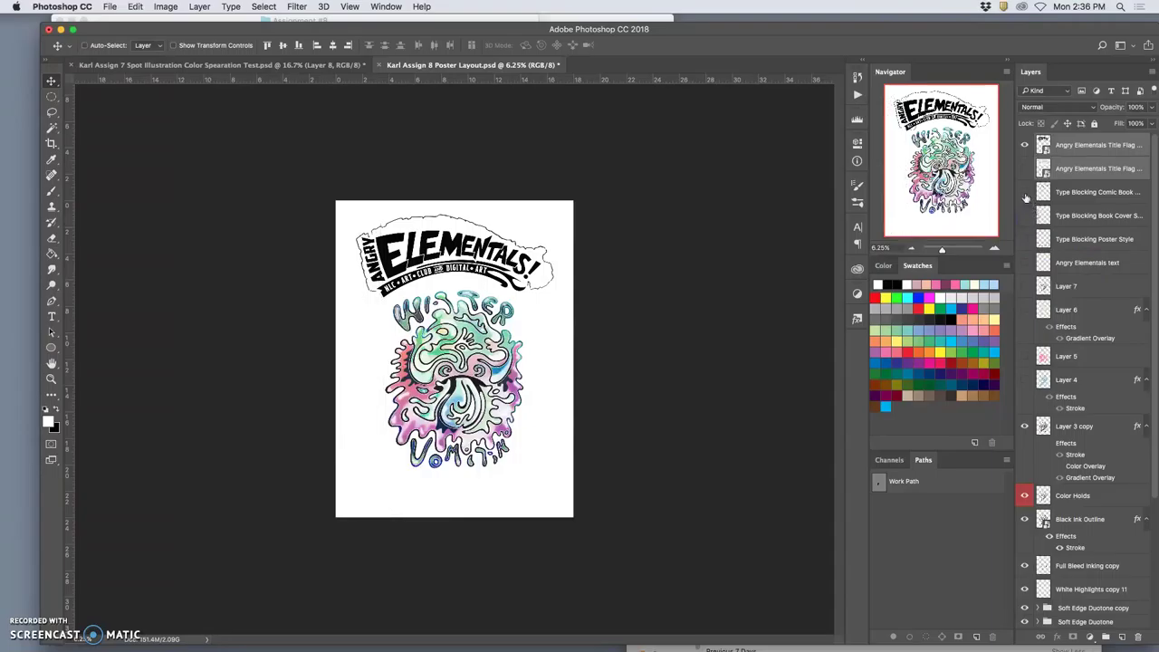
{"action": "left_click", "coordinate": [1024, 192]}
{"action": "left_click", "coordinate": [1024, 192]}
Group Layer 7 through Layer 3 into a new group named Digital Spot
{"action": "left_click", "coordinate": [1066, 286]}
{"action": "left_click", "coordinate": [1025, 287]}
{"action": "scroll", "coordinate": [1089, 434], "scroll_direction": "down", "scroll_amount": 5}
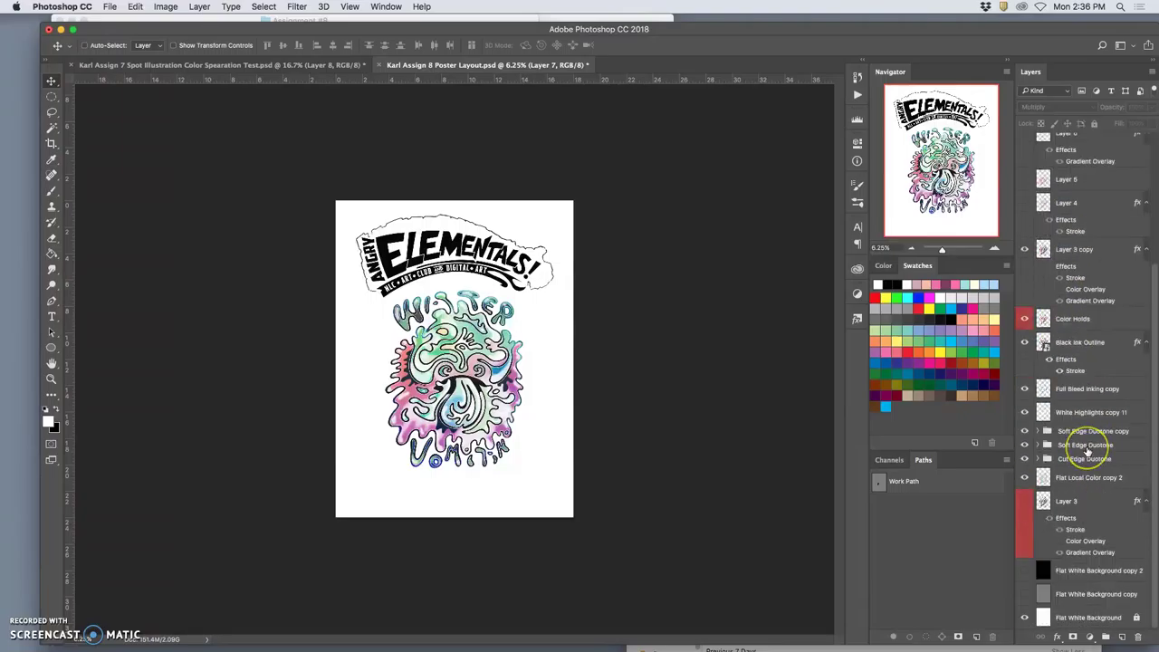
{"action": "left_click", "coordinate": [1080, 501], "text": "shift"}
{"action": "left_click", "coordinate": [1105, 636]}
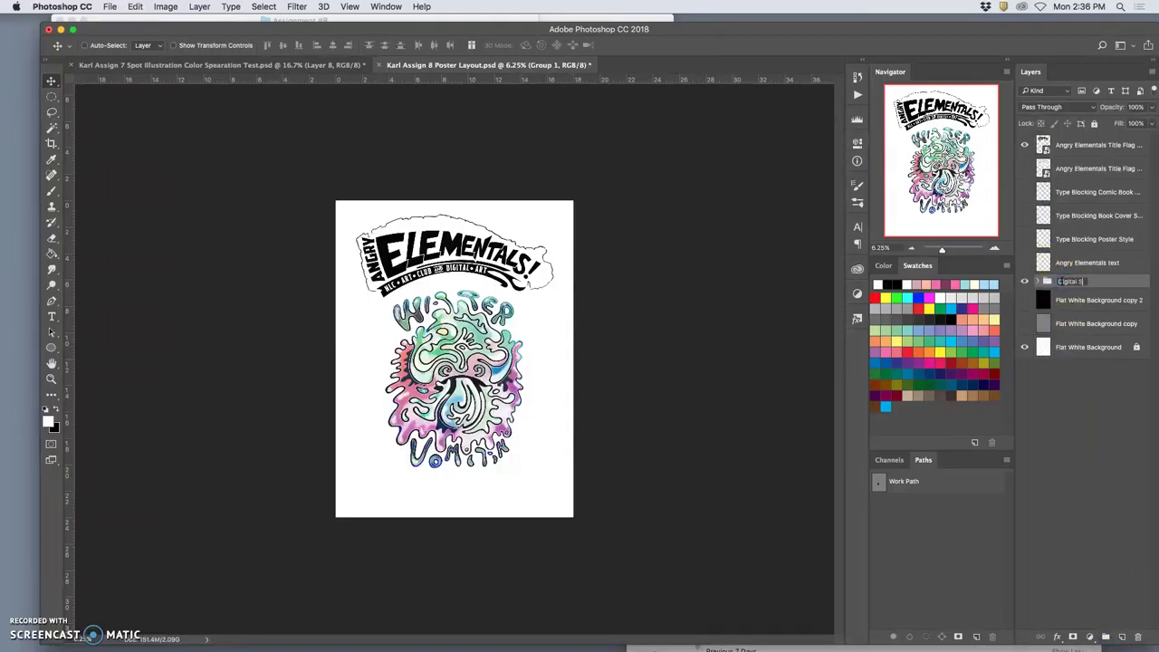
{"action": "left_click", "coordinate": [1084, 364]}
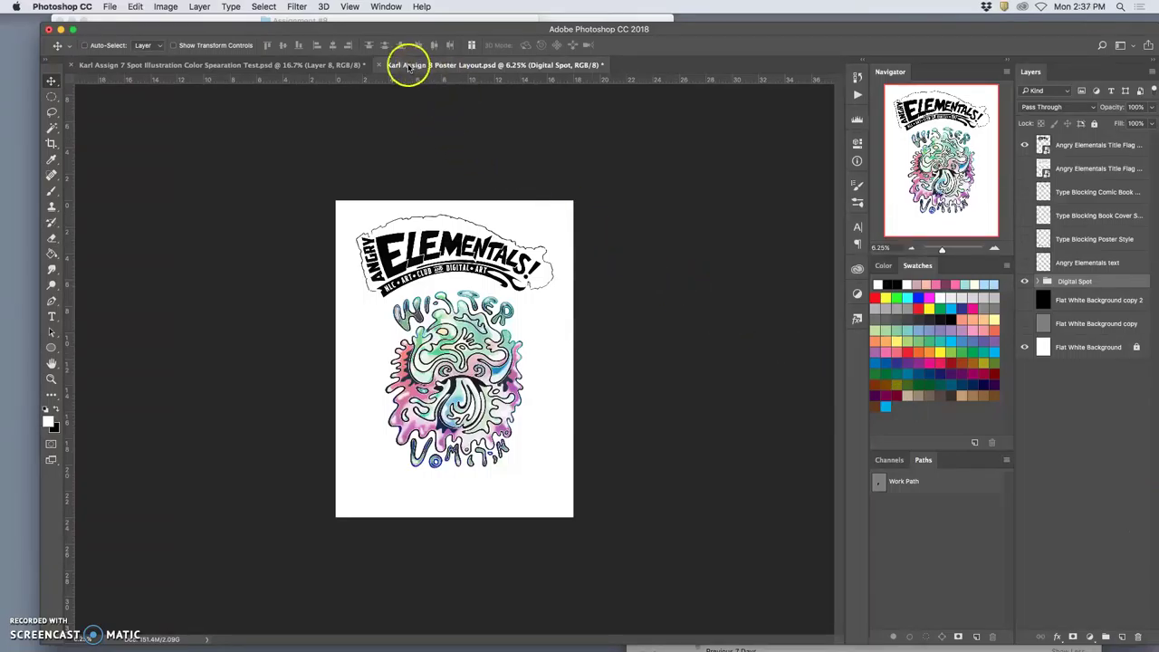
In the Water Vomit document, stamp all visible layers into a merged Layer 9
{"action": "left_click", "coordinate": [308, 67]}
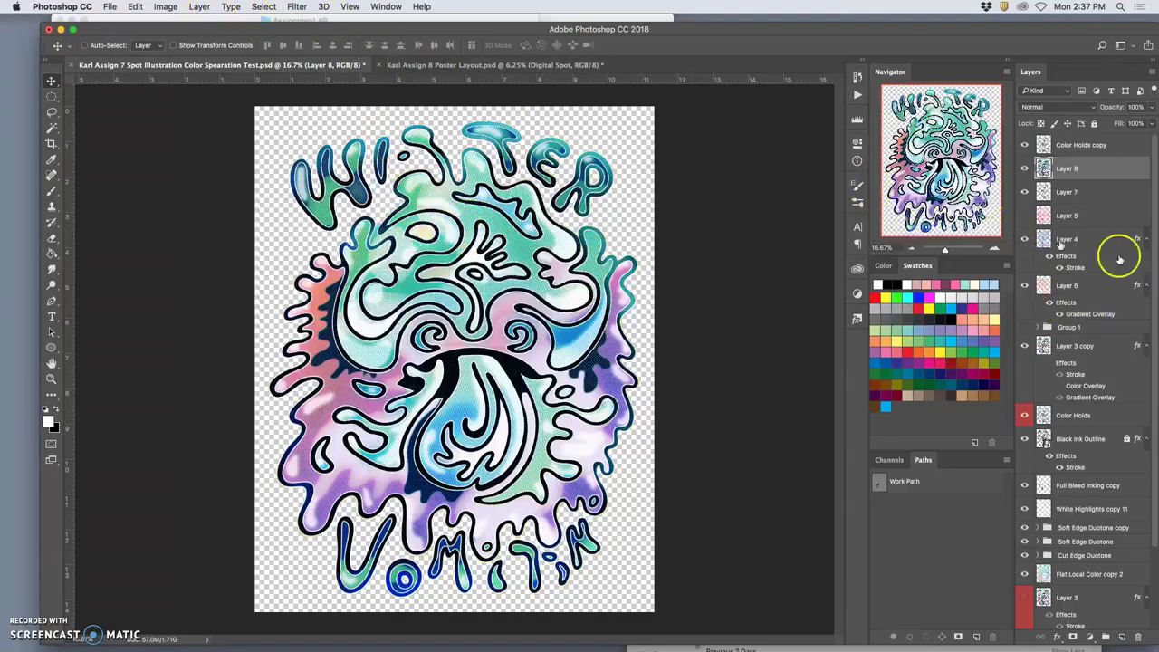
{"action": "left_click", "coordinate": [1085, 147]}
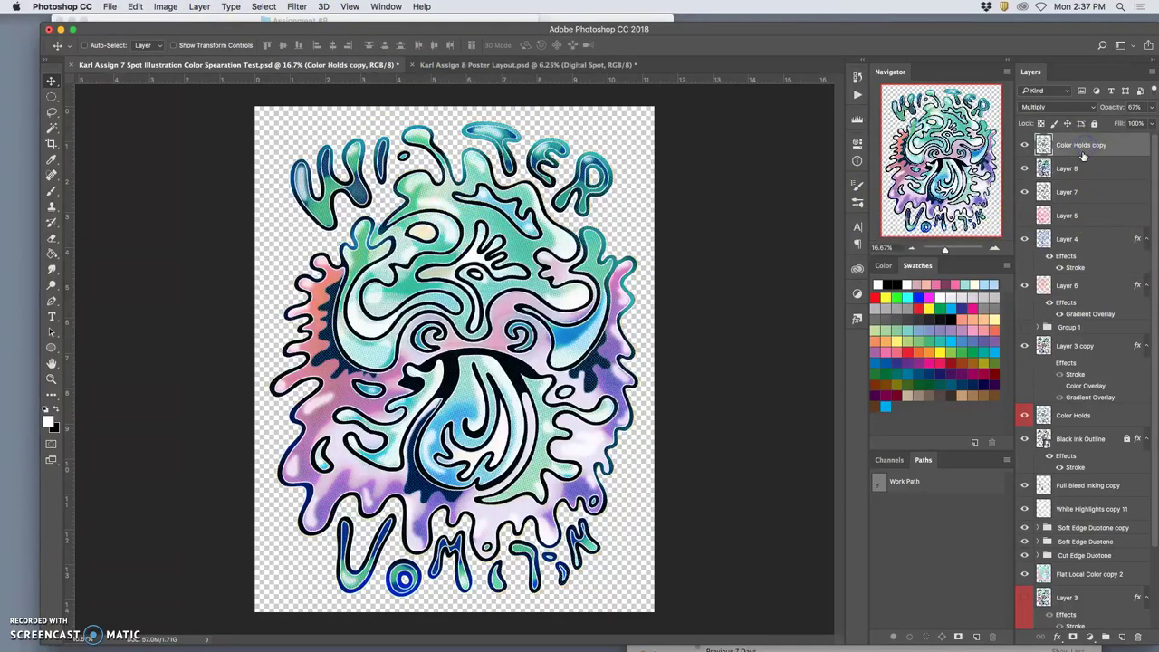
{"action": "left_click", "coordinate": [200, 7]}
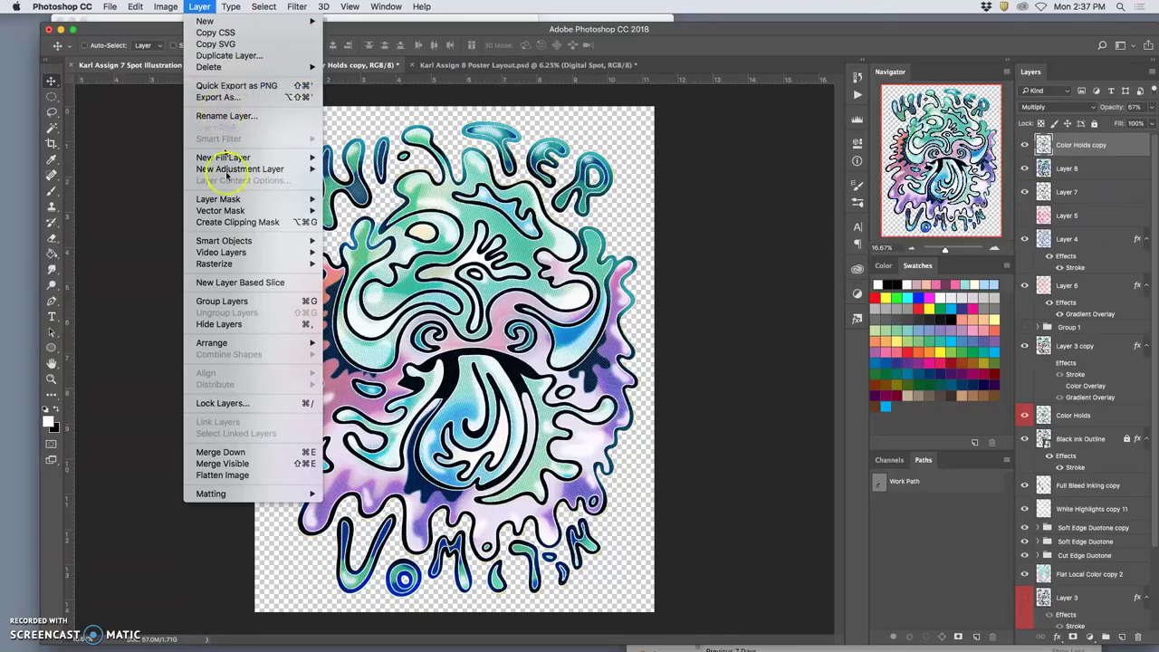
{"action": "left_click", "coordinate": [457, 399]}
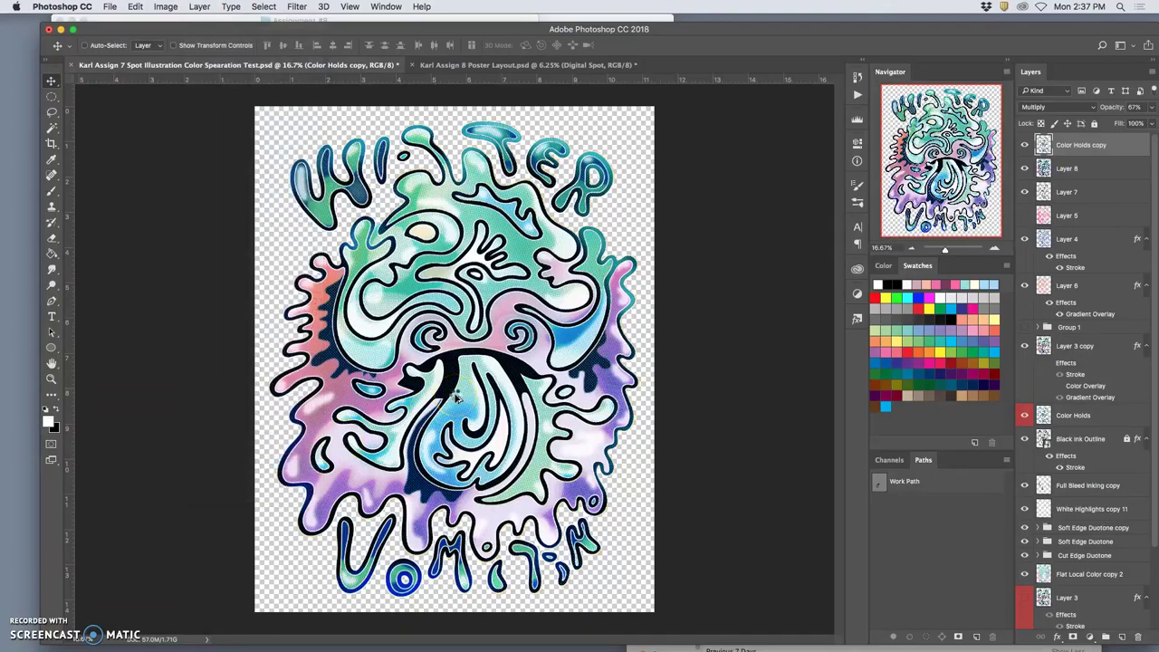
{"action": "key", "text": "super+shift+alt+e"}
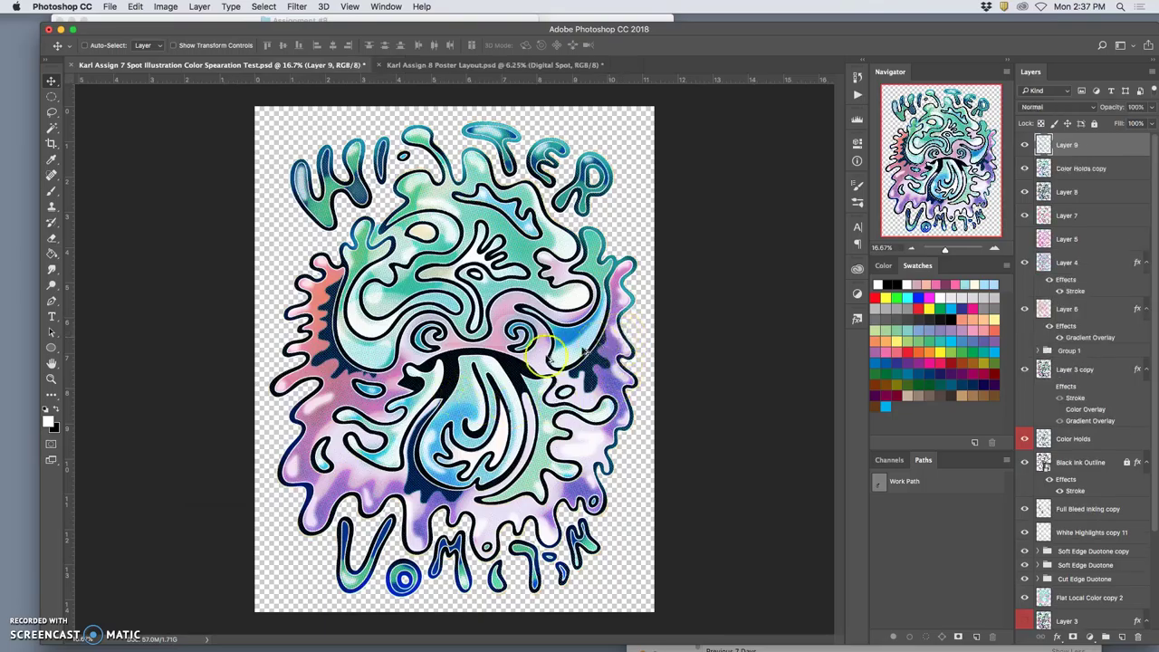
{"action": "left_click", "coordinate": [513, 360]}
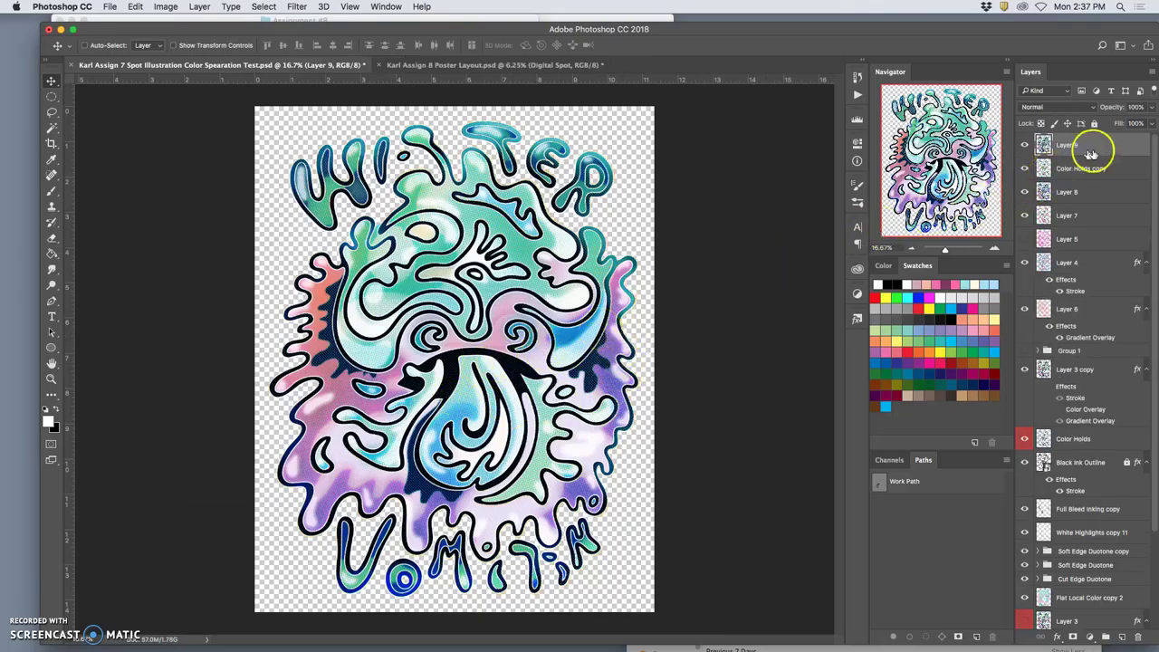
Bring the poster layout document to the front
{"action": "left_click", "coordinate": [435, 65]}
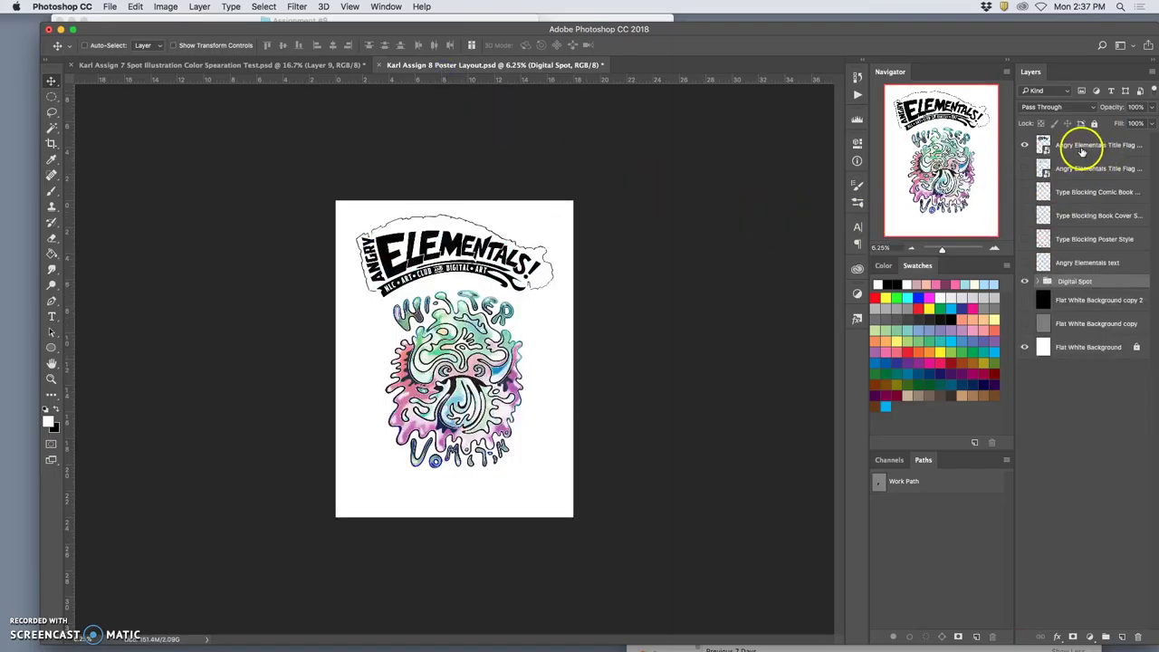
{"action": "left_click", "coordinate": [307, 65]}
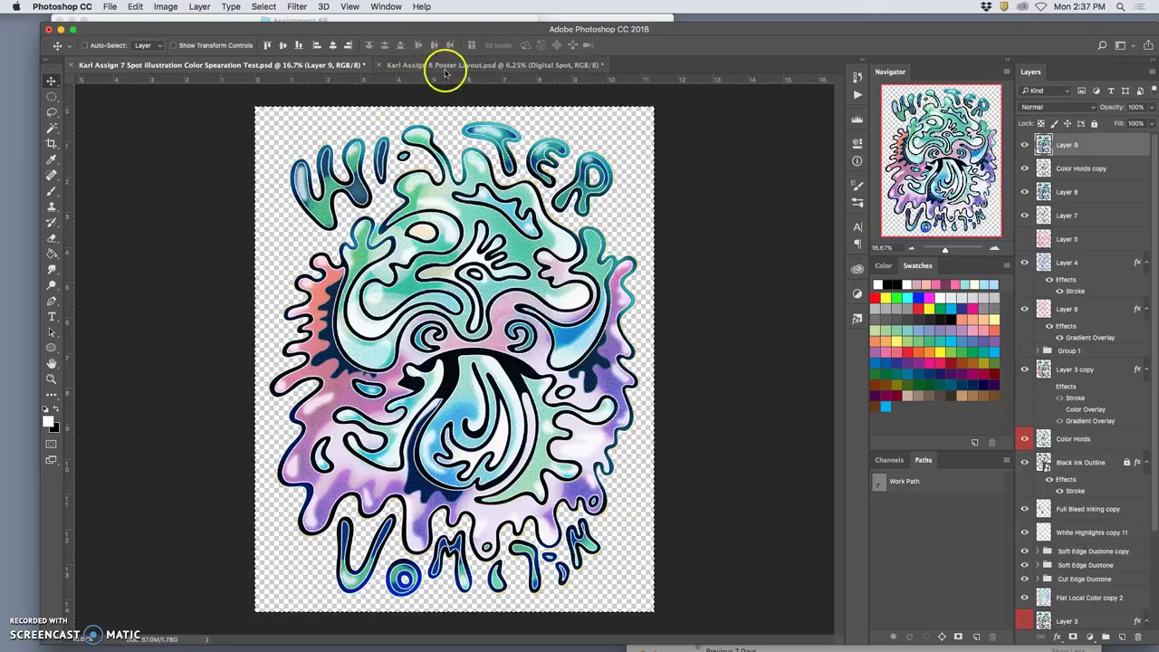
{"action": "left_click", "coordinate": [448, 66]}
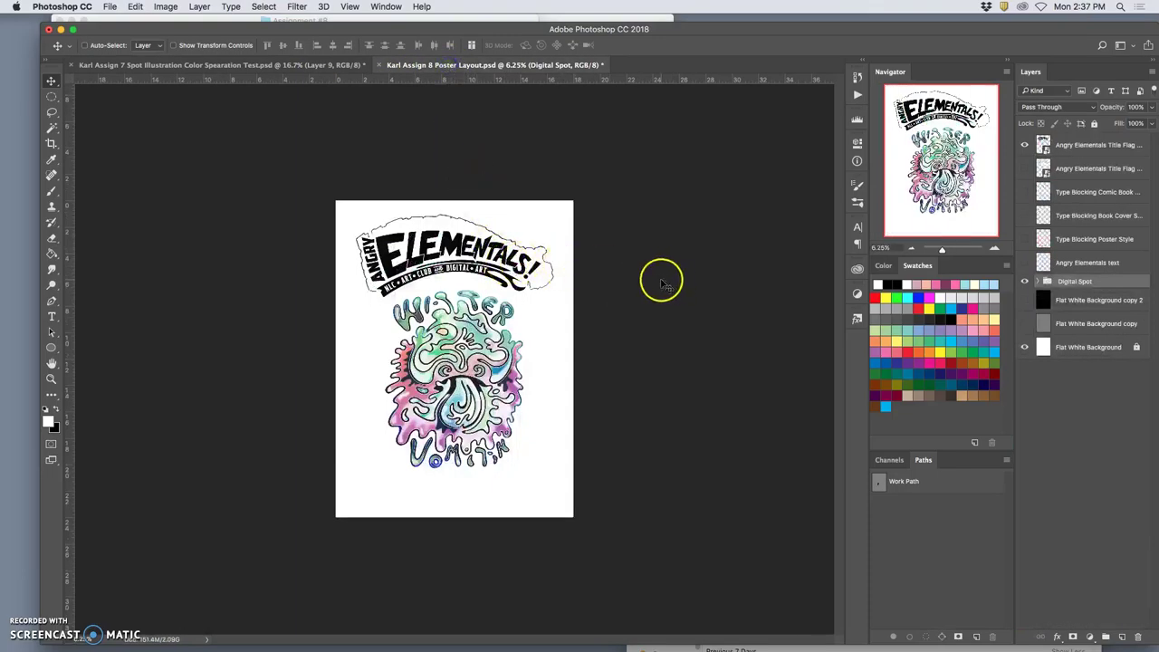
Paste the Water Vomit art into the poster as Layer 8 and move it below the title flag
{"action": "key", "text": "ctrl+v"}
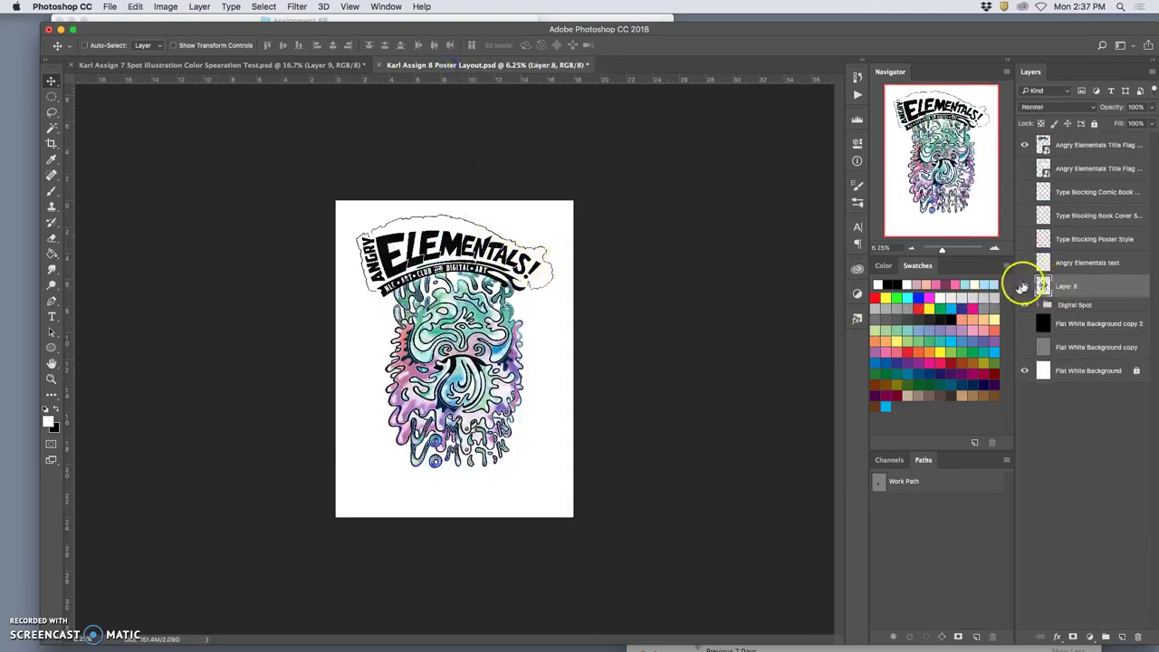
{"action": "key", "text": "super+equal"}
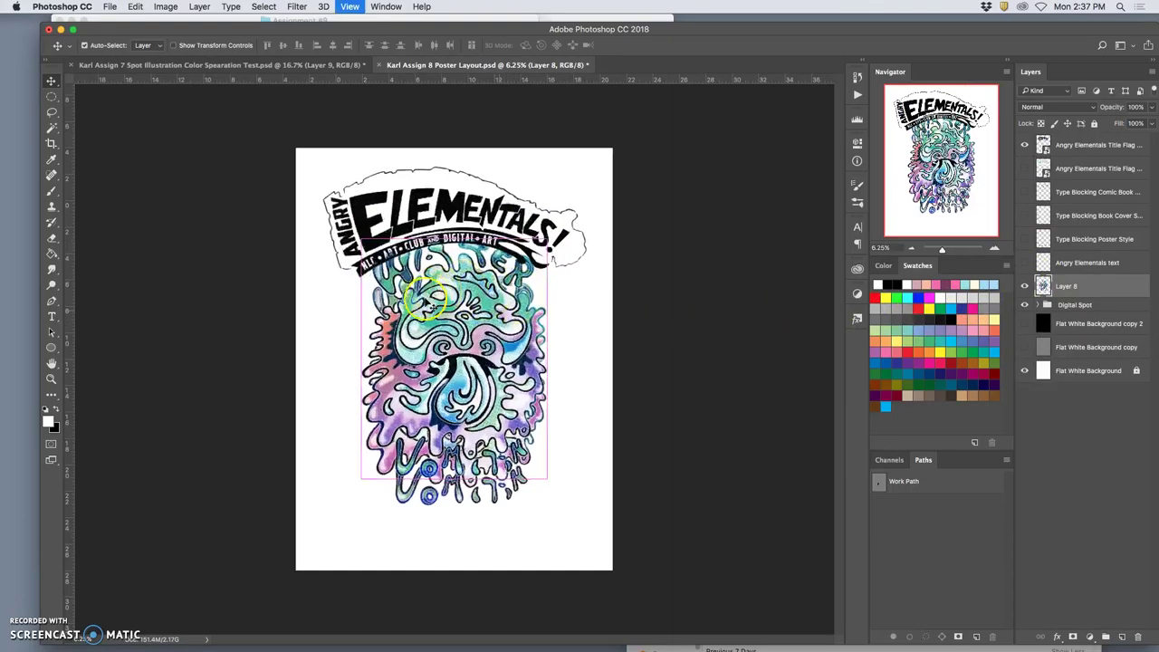
{"action": "key", "text": "super+equal"}
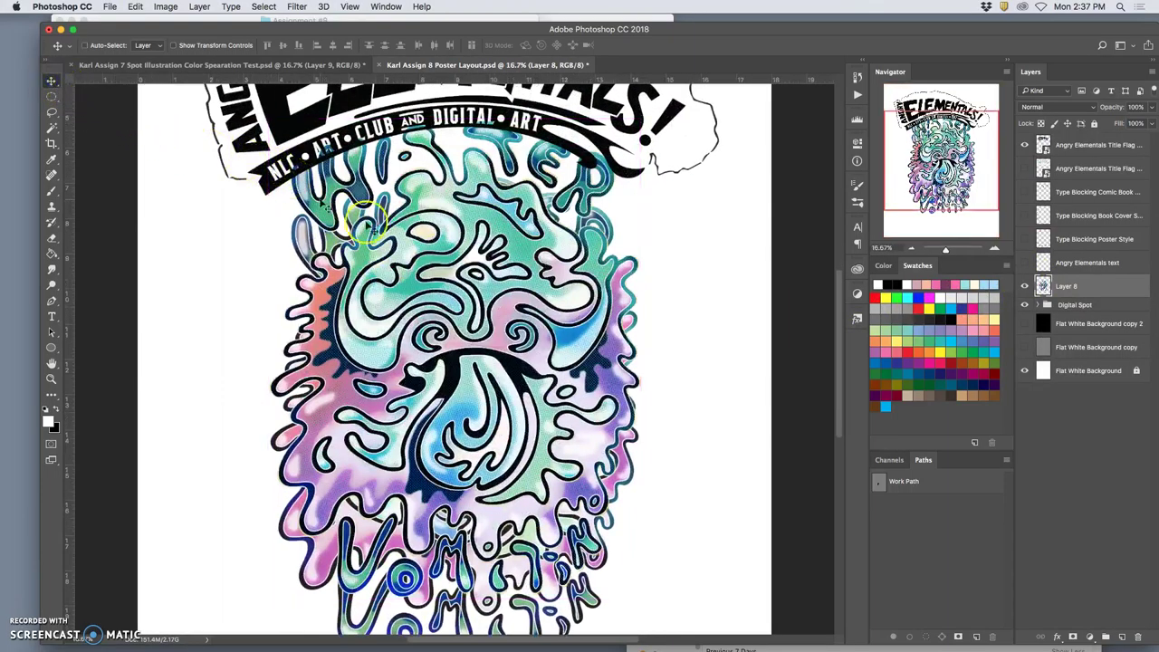
{"action": "left_click_drag", "start_coordinate": [490, 283], "coordinate": [477, 330]}
{"action": "key", "text": "super+minus"}
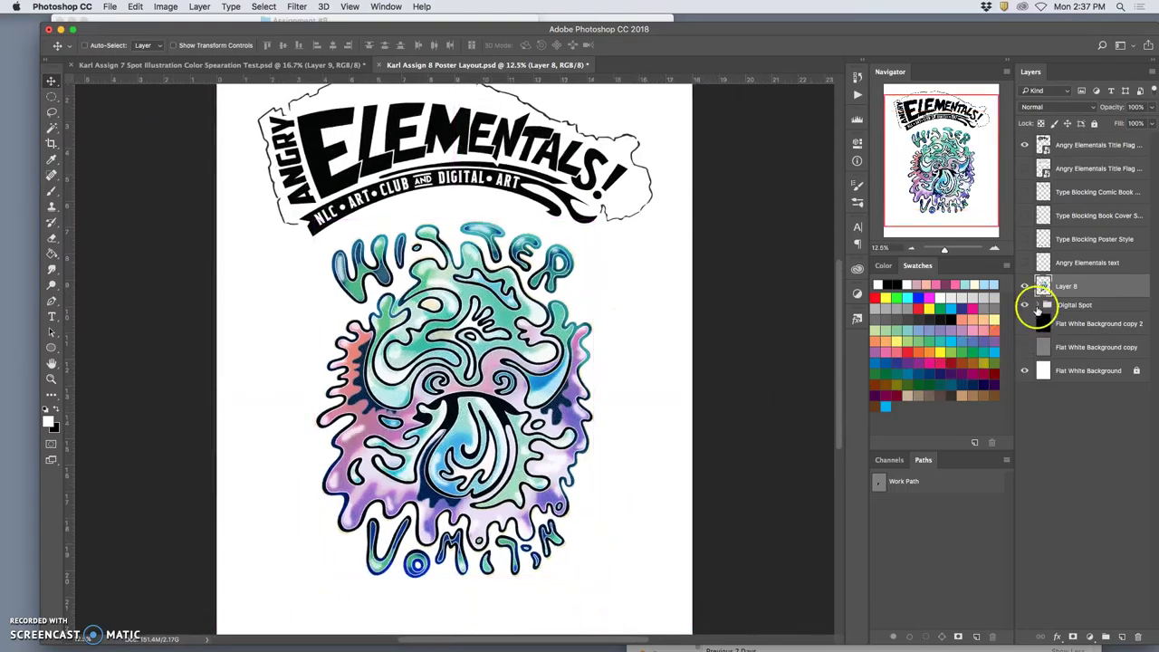
Compare the poster with Layer 8 hidden and shown, then set its opacity to 49%
{"action": "left_click", "coordinate": [1024, 286]}
{"action": "left_click", "coordinate": [1025, 287]}
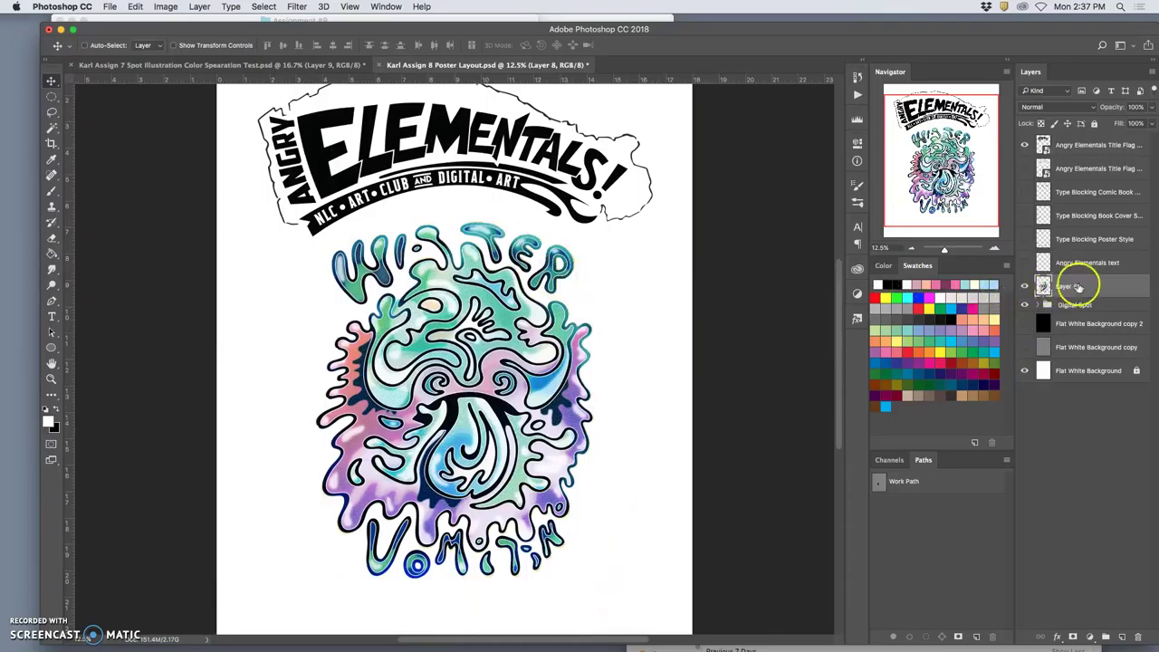
{"action": "left_click", "coordinate": [1024, 286]}
{"action": "left_click", "coordinate": [1023, 286]}
{"action": "left_click", "coordinate": [1023, 286]}
{"action": "left_click", "coordinate": [1023, 286]}
{"action": "left_click", "coordinate": [1095, 288]}
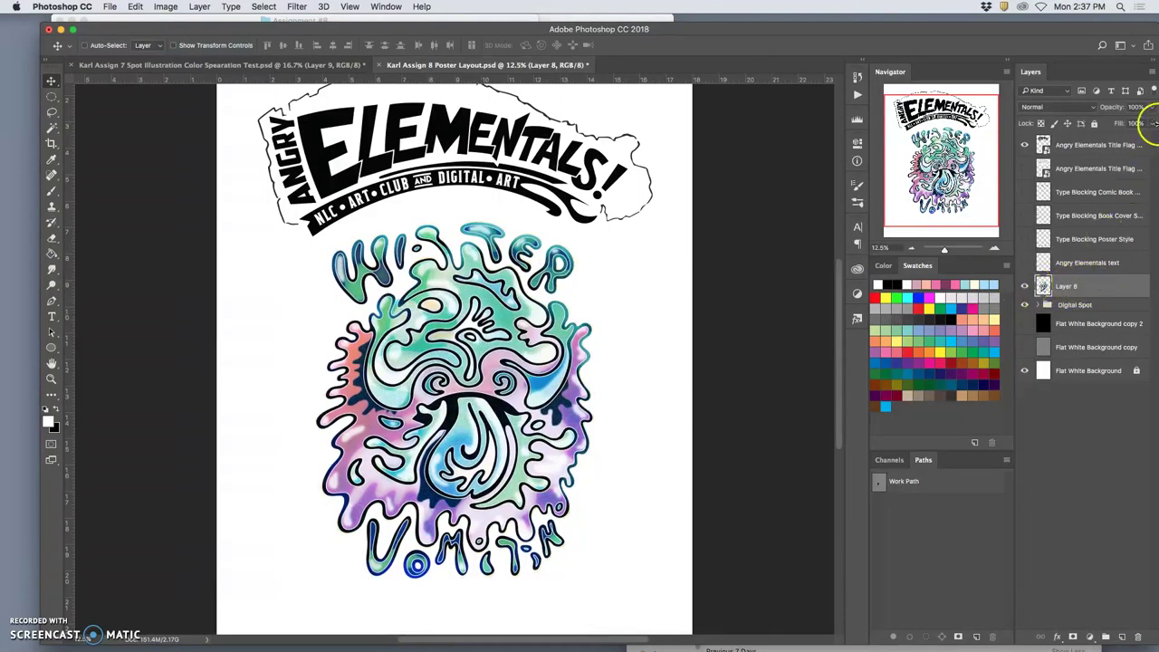
{"action": "left_click_drag", "start_coordinate": [1153, 107], "coordinate": [1122, 123]}
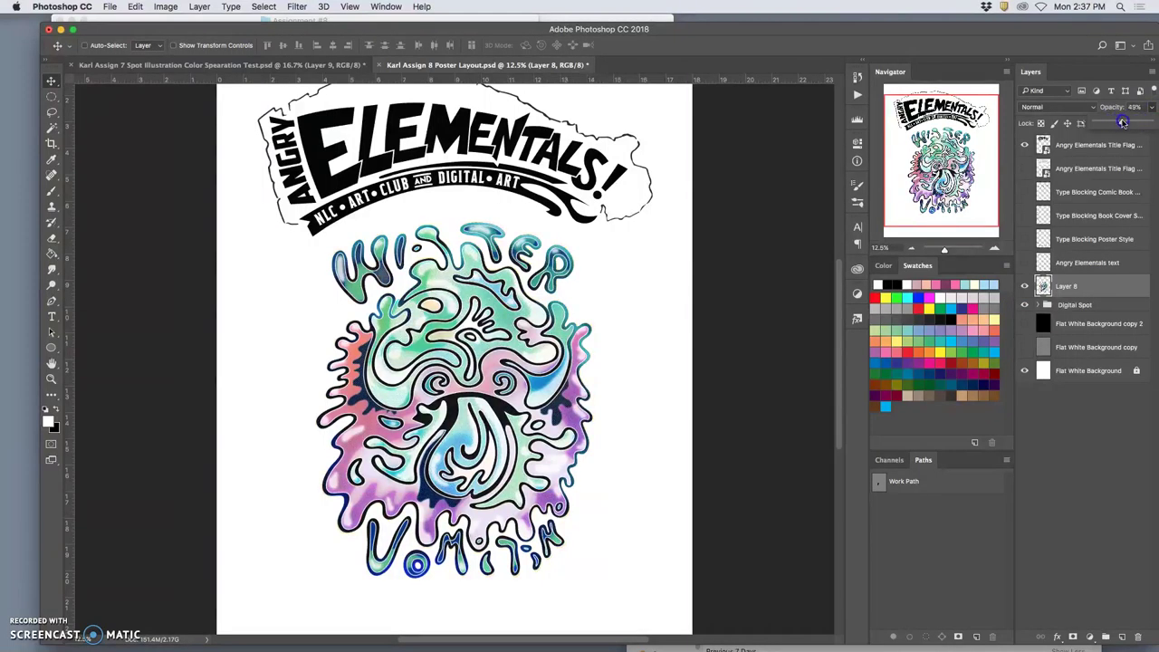
Zoom in to inspect the blended art around the VOMIT lettering, then fit the whole poster
{"action": "key", "text": "super+equal"}
{"action": "key", "text": "super+equal"}
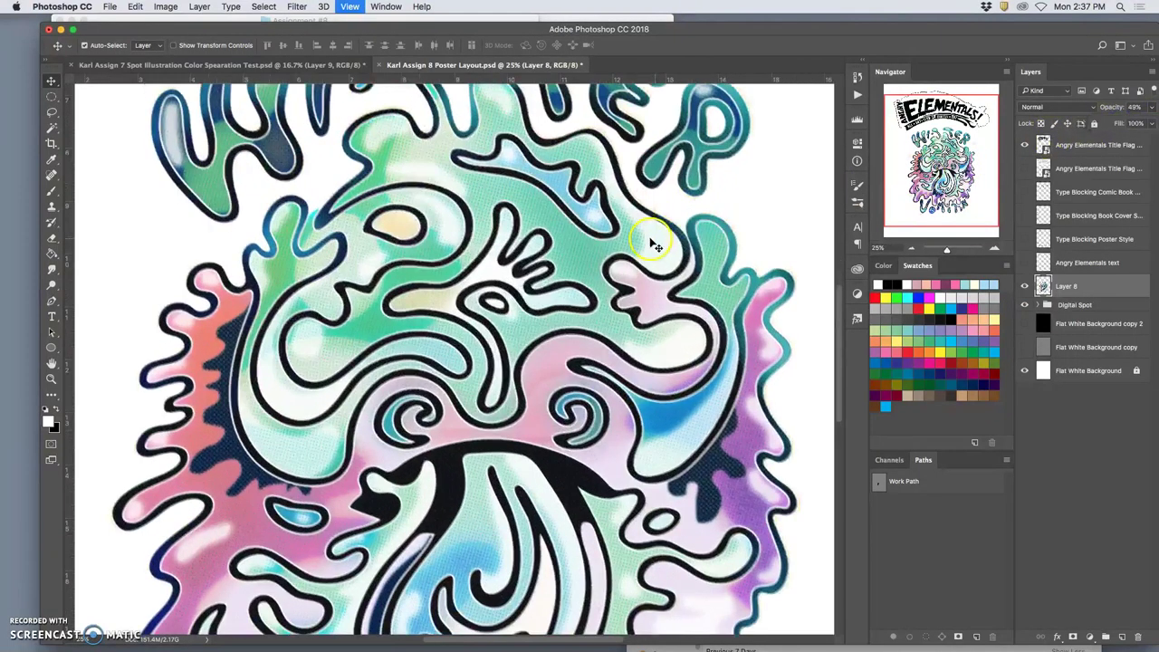
{"action": "key", "text": "super+equal"}
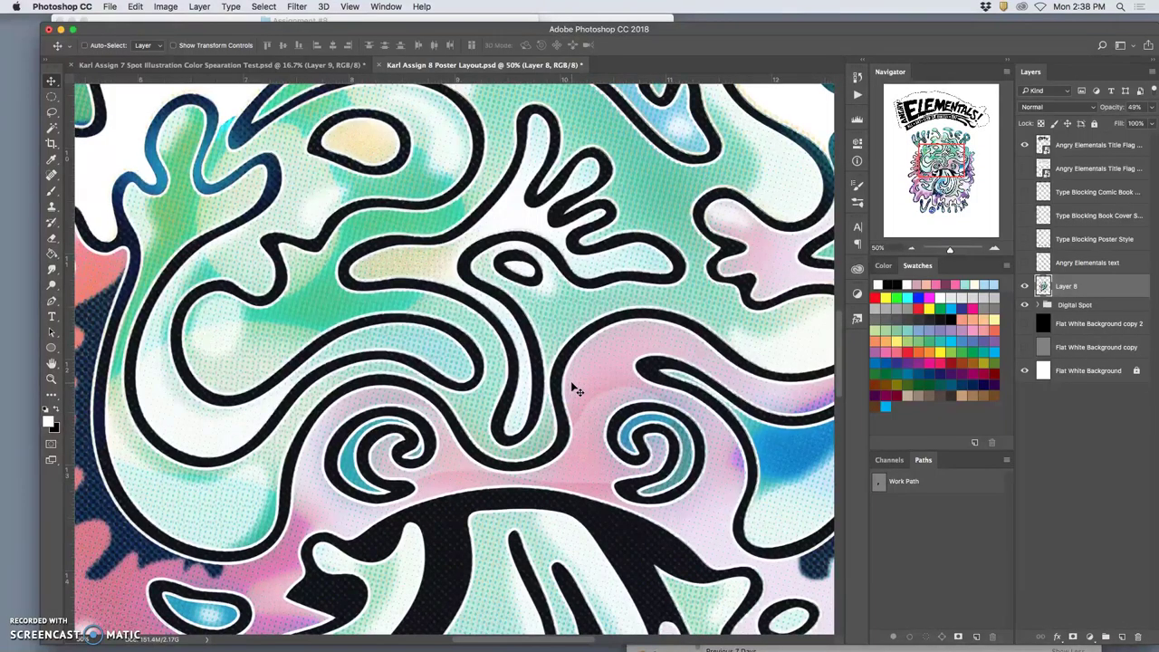
{"action": "scroll", "coordinate": [577, 387], "scroll_direction": "up", "scroll_amount": 5}
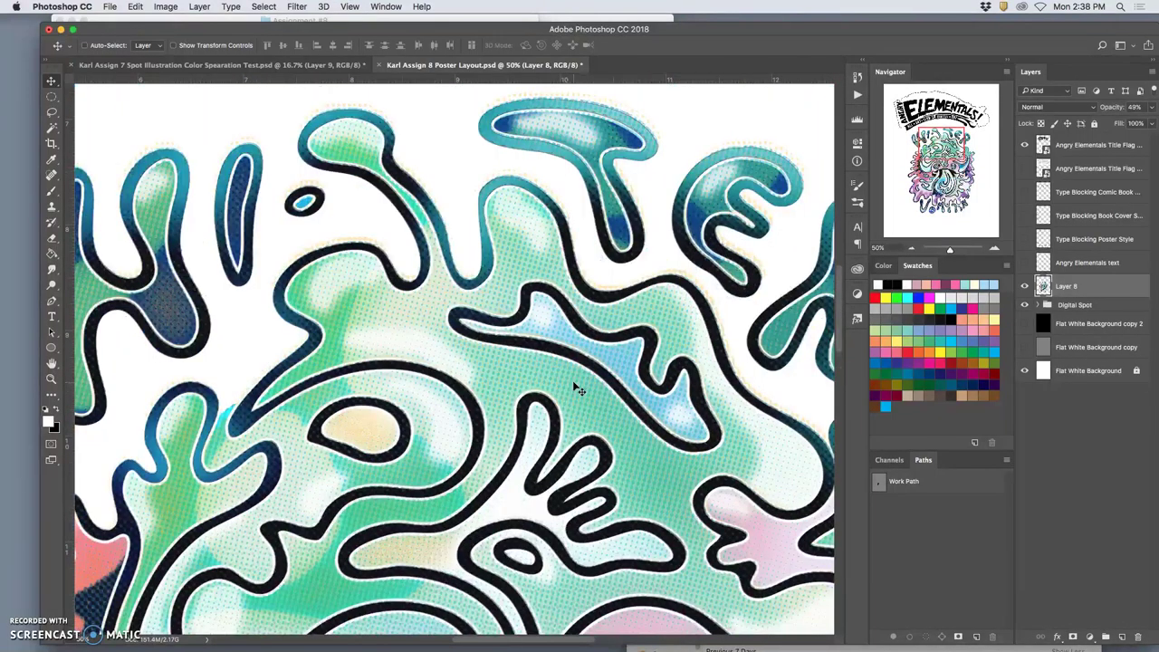
{"action": "scroll", "coordinate": [577, 388], "scroll_direction": "right", "scroll_amount": 5}
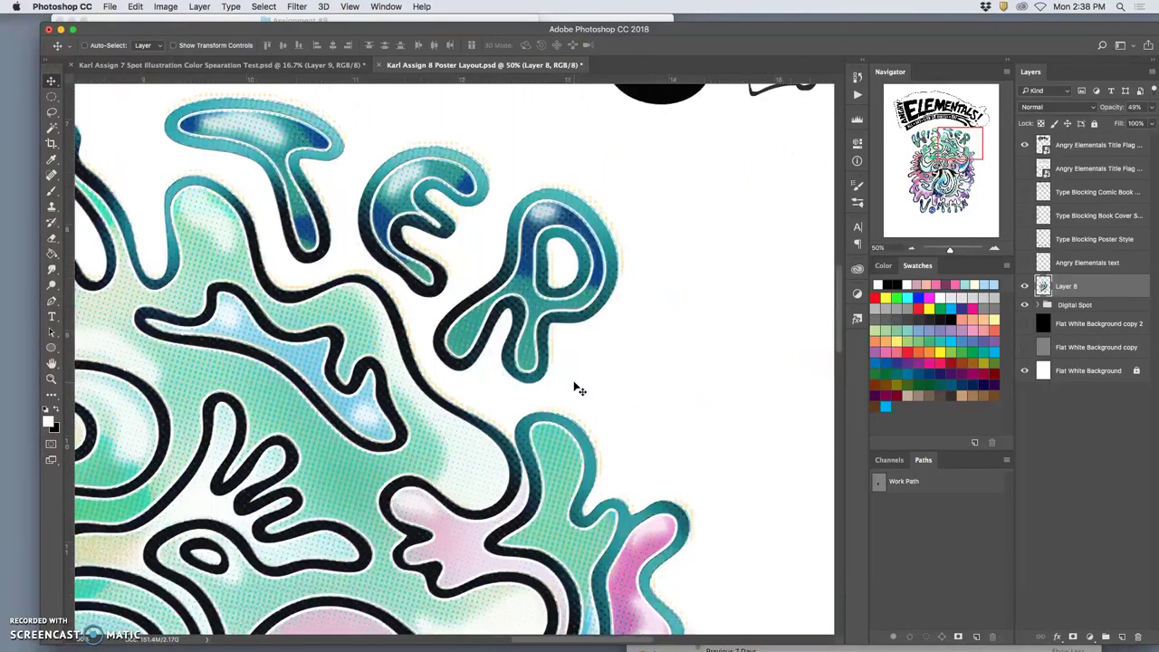
{"action": "scroll", "coordinate": [575, 387], "scroll_direction": "down", "scroll_amount": 15}
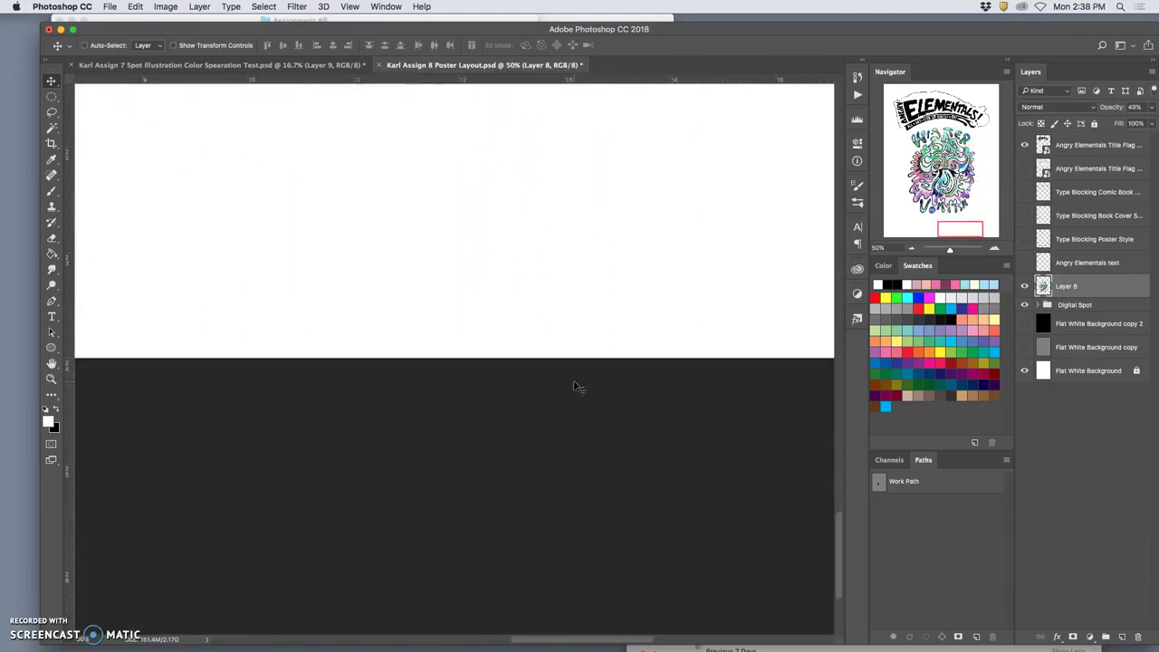
{"action": "scroll", "coordinate": [576, 387], "scroll_direction": "up", "scroll_amount": 5}
{"action": "left_click", "coordinate": [558, 381]}
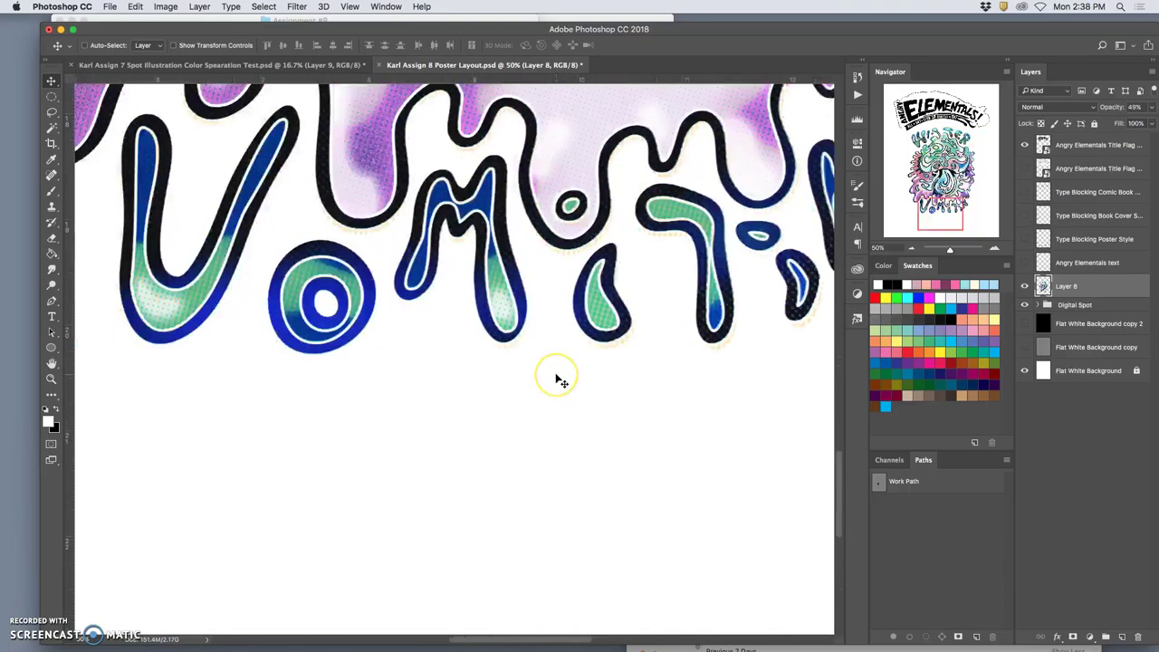
{"action": "key", "text": "super+minus"}
{"action": "key", "text": "super+minus"}
{"action": "key", "text": "super+minus"}
{"action": "key", "text": "super+minus"}
{"action": "key", "text": "super+minus"}
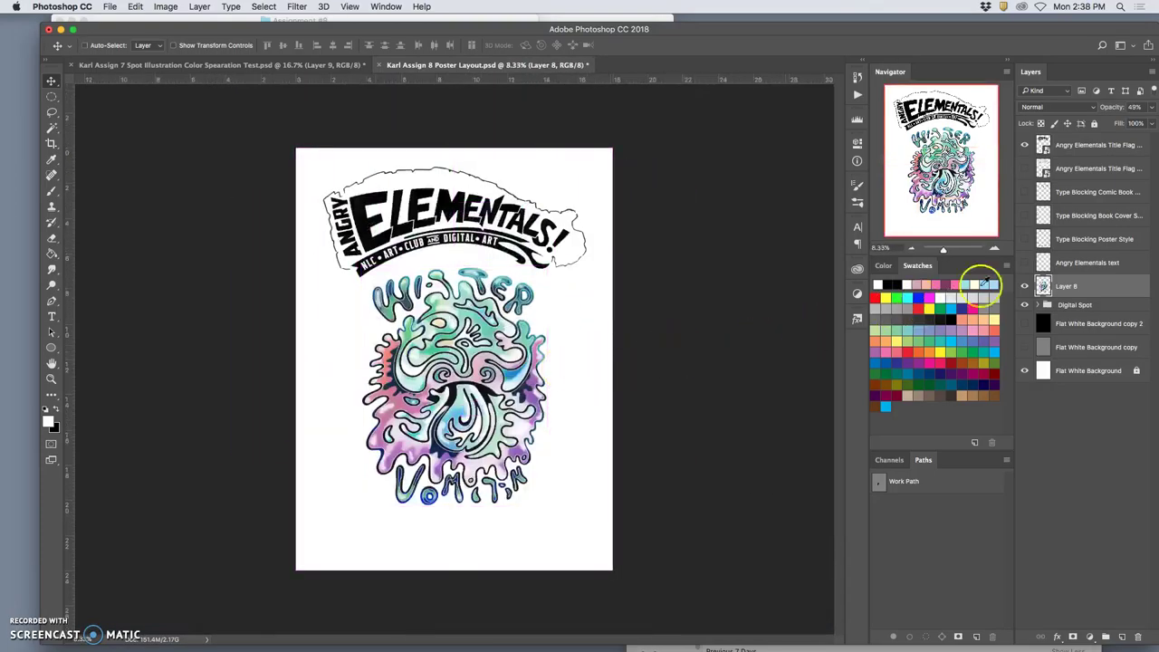
Name the merged artwork layer CMYK SEPS and correct the group name to Digitally Colored Spot
{"action": "left_click", "coordinate": [1065, 287]}
{"action": "type", "text": "CMYK SEPS"}
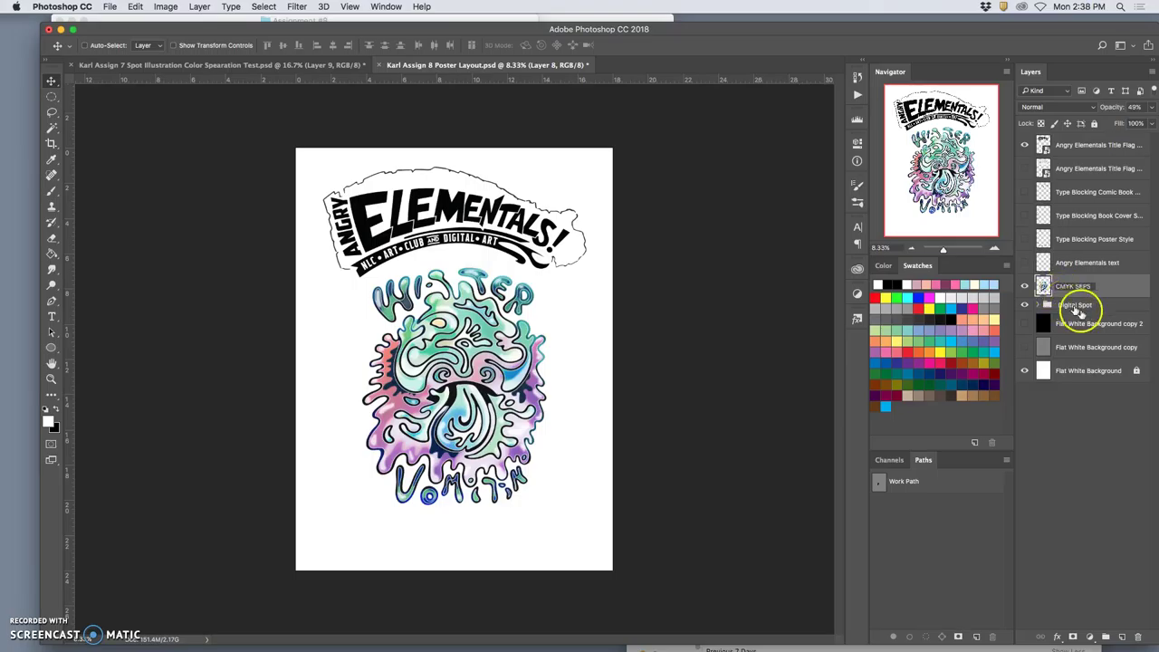
{"action": "left_click", "coordinate": [1077, 310]}
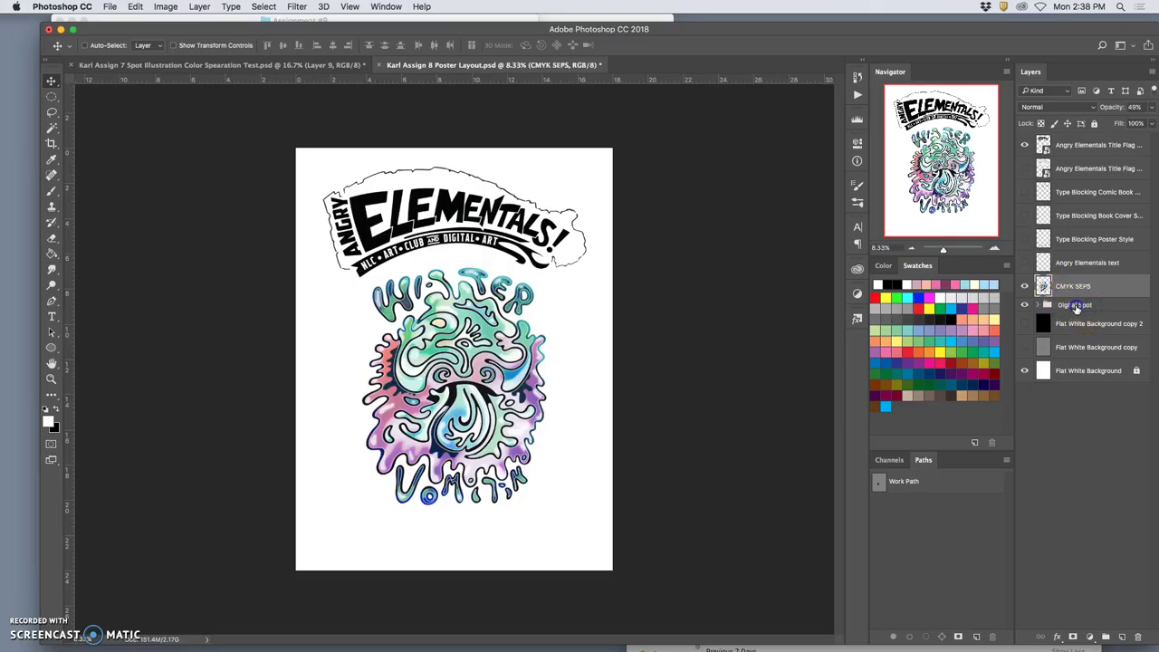
{"action": "double_click", "coordinate": [1076, 306]}
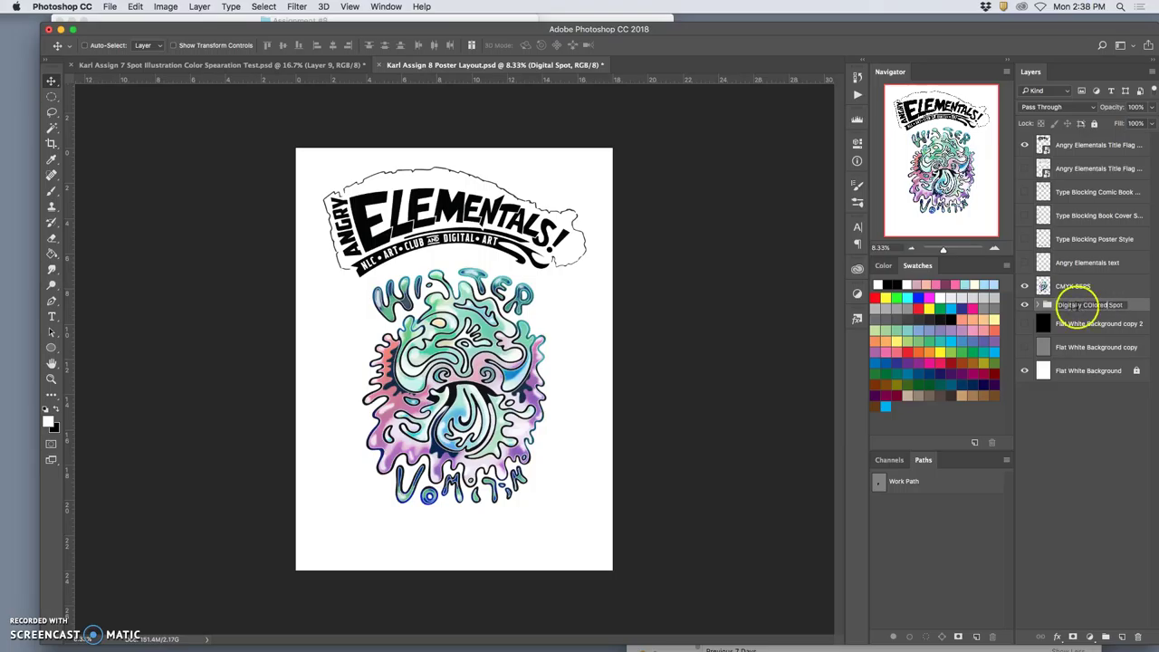
{"action": "left_click", "coordinate": [1090, 305]}
{"action": "key", "text": "BackSpace"}
{"action": "left_click", "coordinate": [1028, 323]}
Preview the poster against the black and grey backgrounds, then return to white
{"action": "left_click", "coordinate": [1024, 324]}
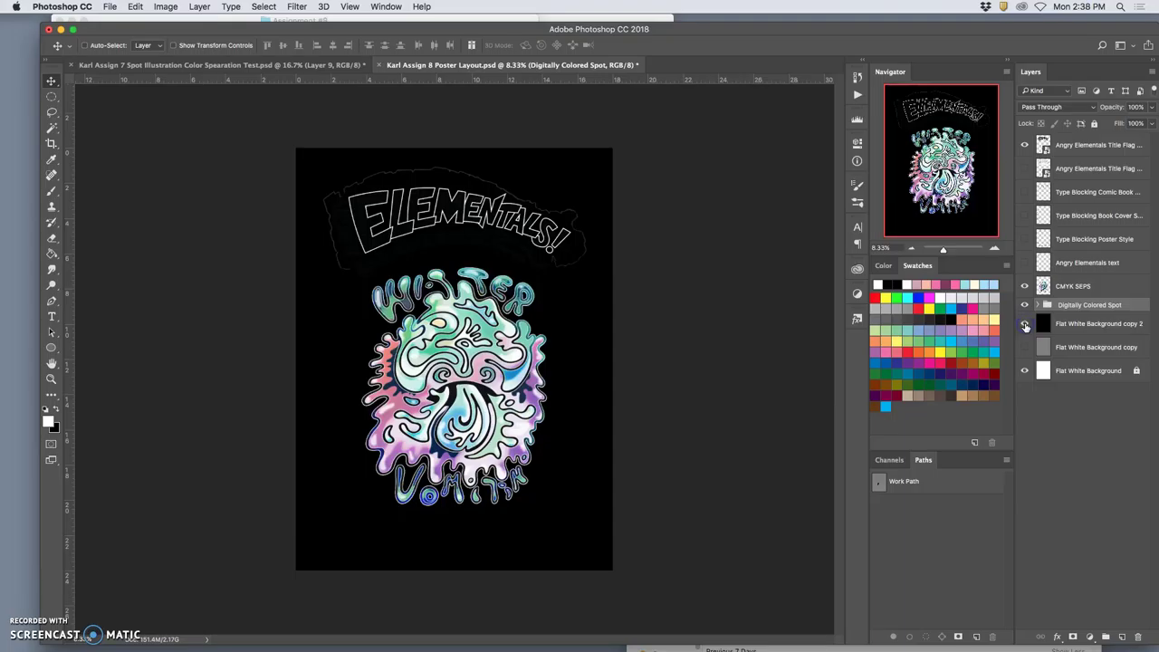
{"action": "left_click", "coordinate": [1024, 324]}
{"action": "left_click", "coordinate": [1025, 347]}
{"action": "left_click", "coordinate": [1024, 347]}
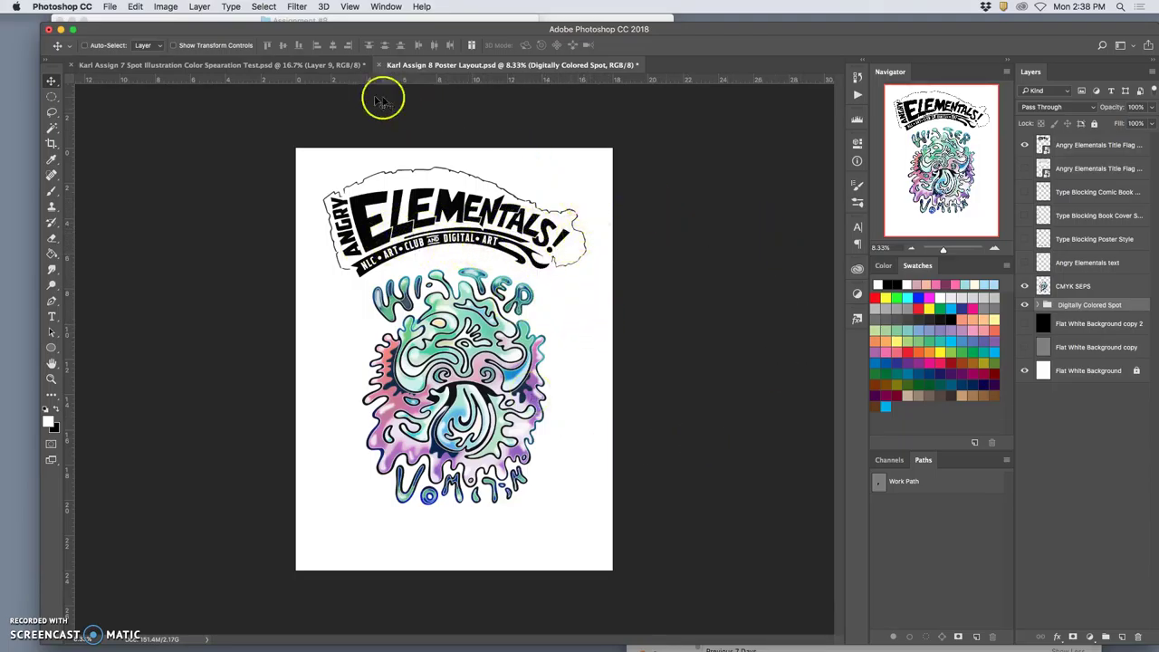
Save Assign 8 Poster Layout.psd over itself and let the save finish
{"action": "left_click", "coordinate": [112, 6]}
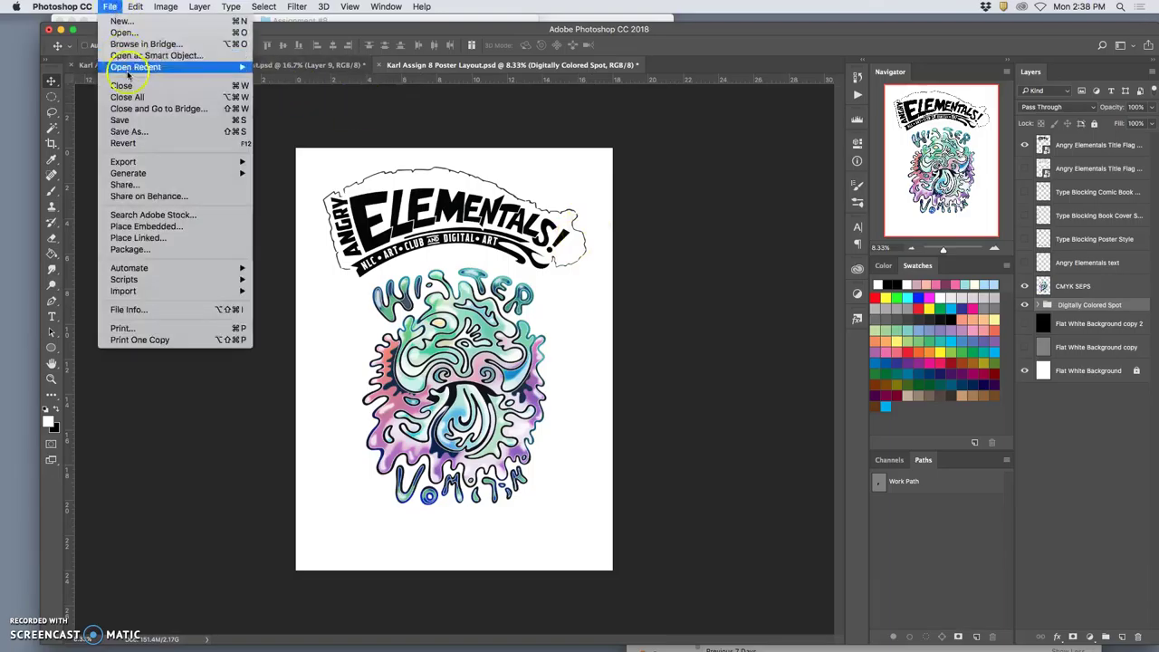
{"action": "left_click", "coordinate": [125, 121]}
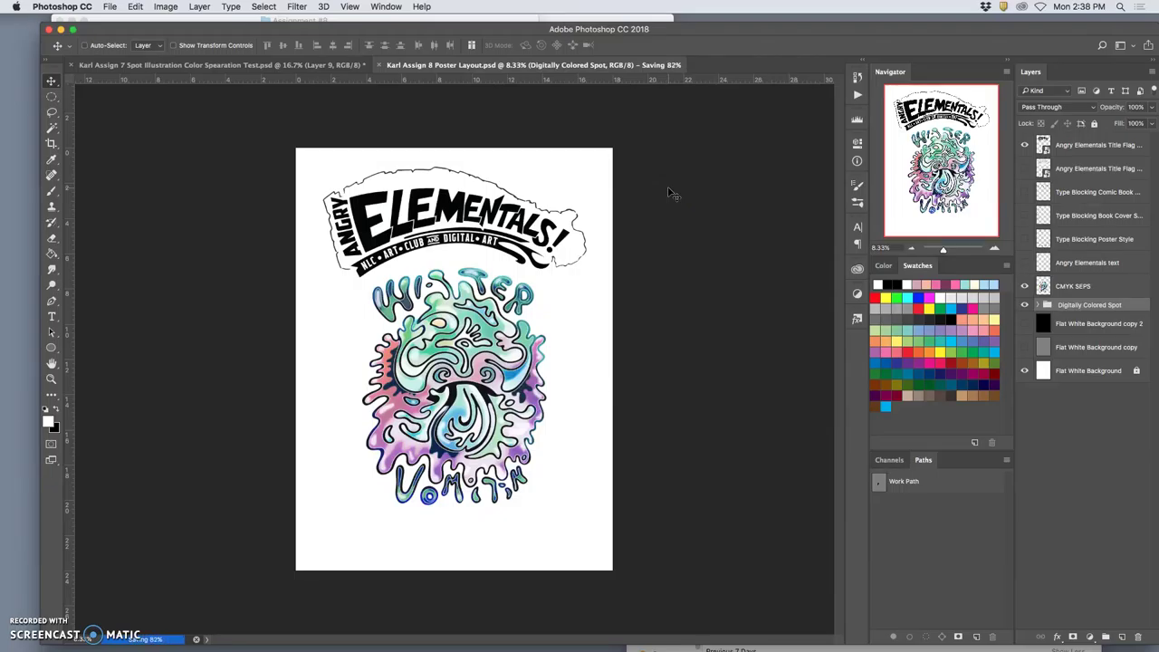
{"action": "left_click", "coordinate": [243, 543]}
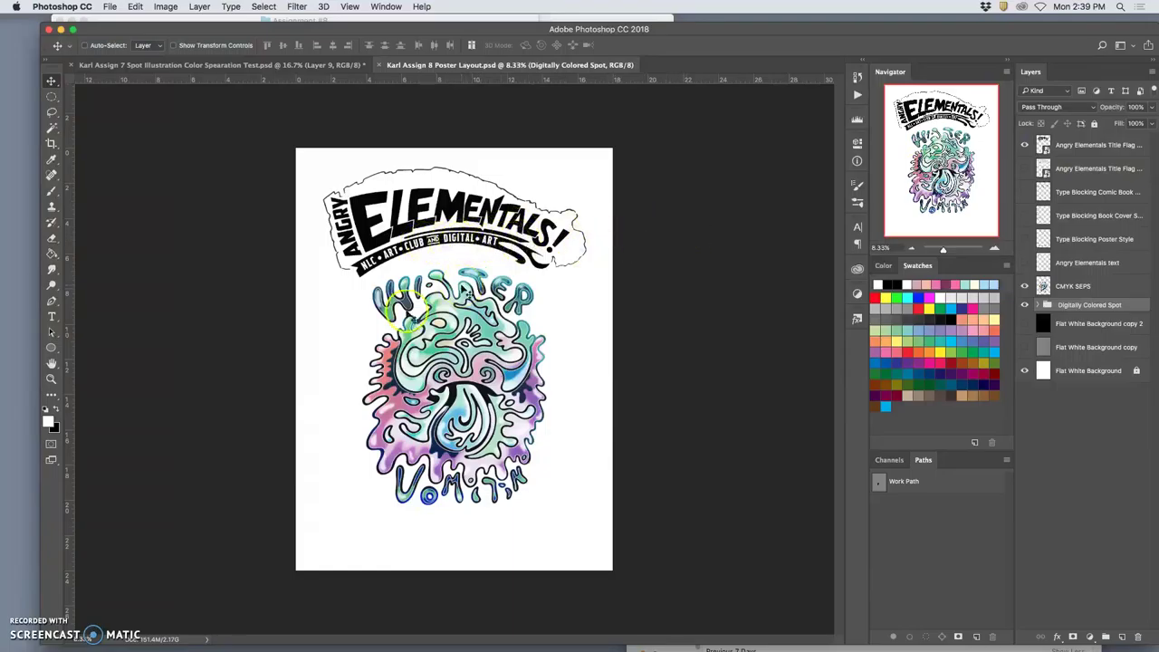
{"action": "left_click", "coordinate": [28, 610]}
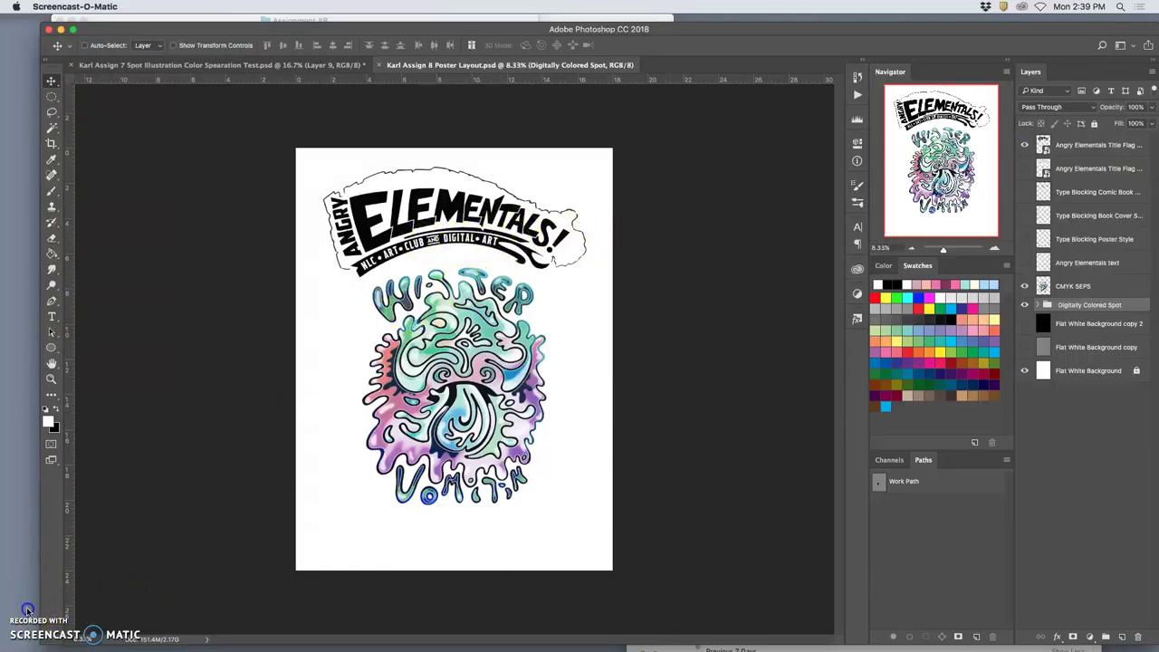